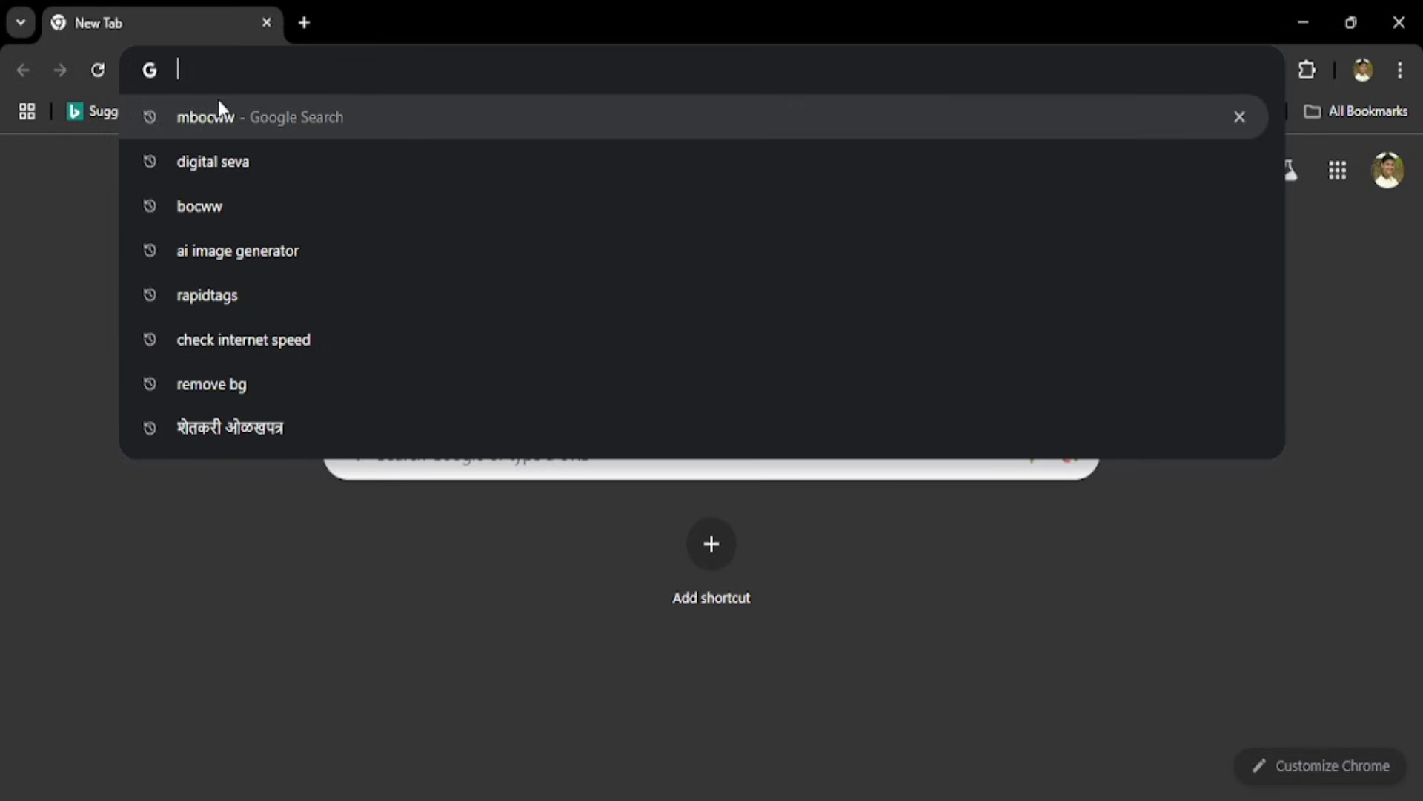
- Search Google for 'mbocww' again and open the official mahabocw.in welfare board site
{"action": "left_click", "coordinate": [211, 117]}
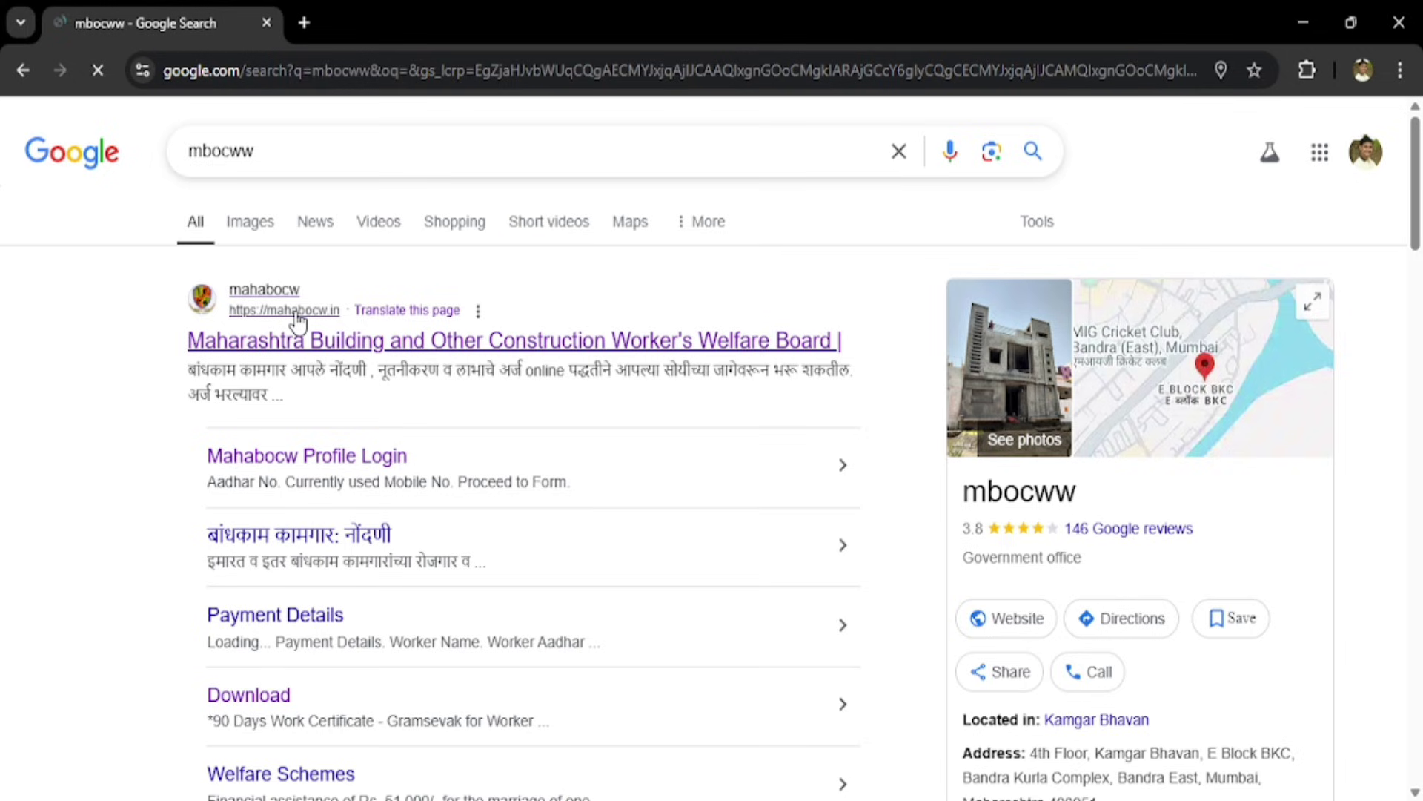
{"action": "left_click", "coordinate": [297, 345]}
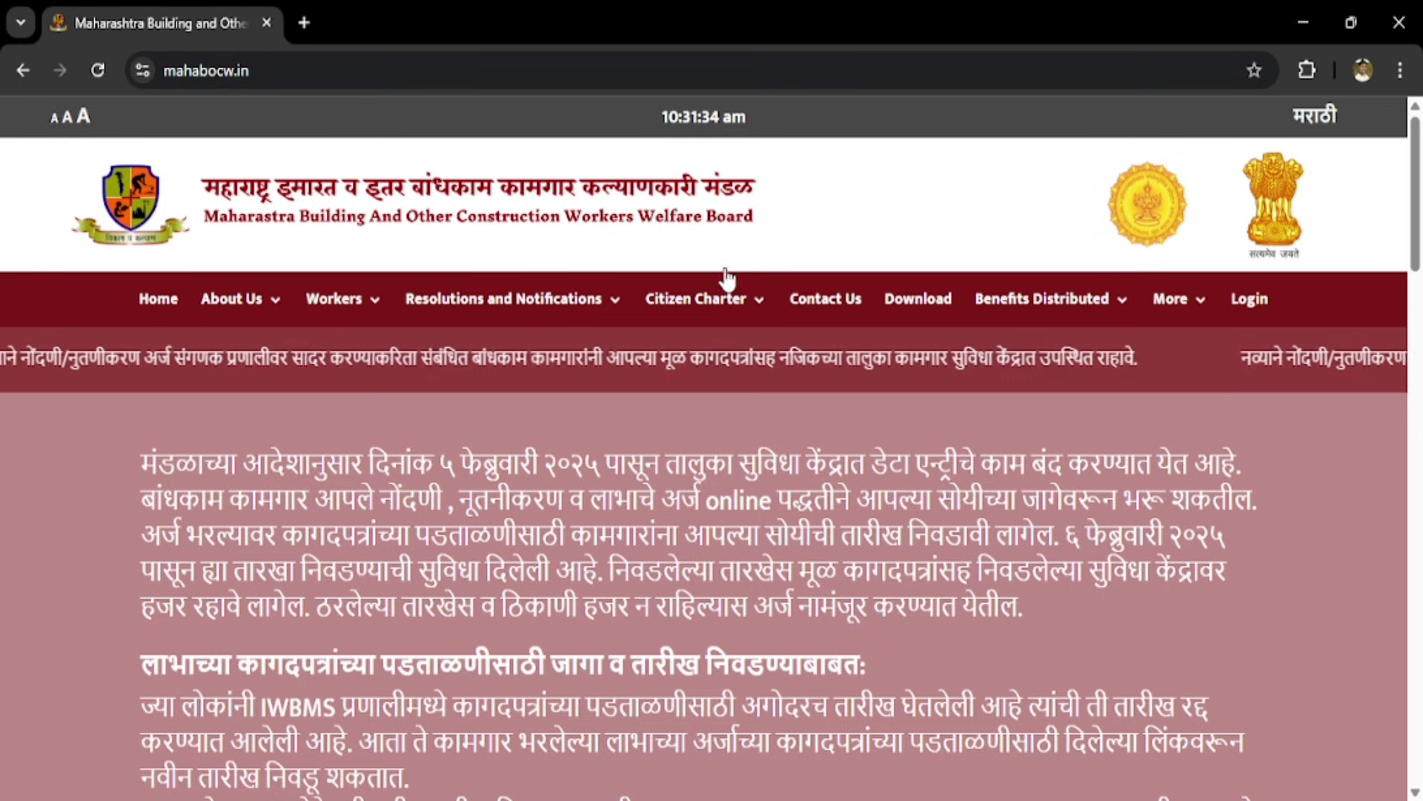
- Scroll through the MahaBOCW home page and back up, then bring up the Workers menu dropdown
{"action": "mouse_move", "coordinate": [711, 299]}
{"action": "scroll", "coordinate": [658, 347], "scroll_direction": "down", "scroll_amount": 3}
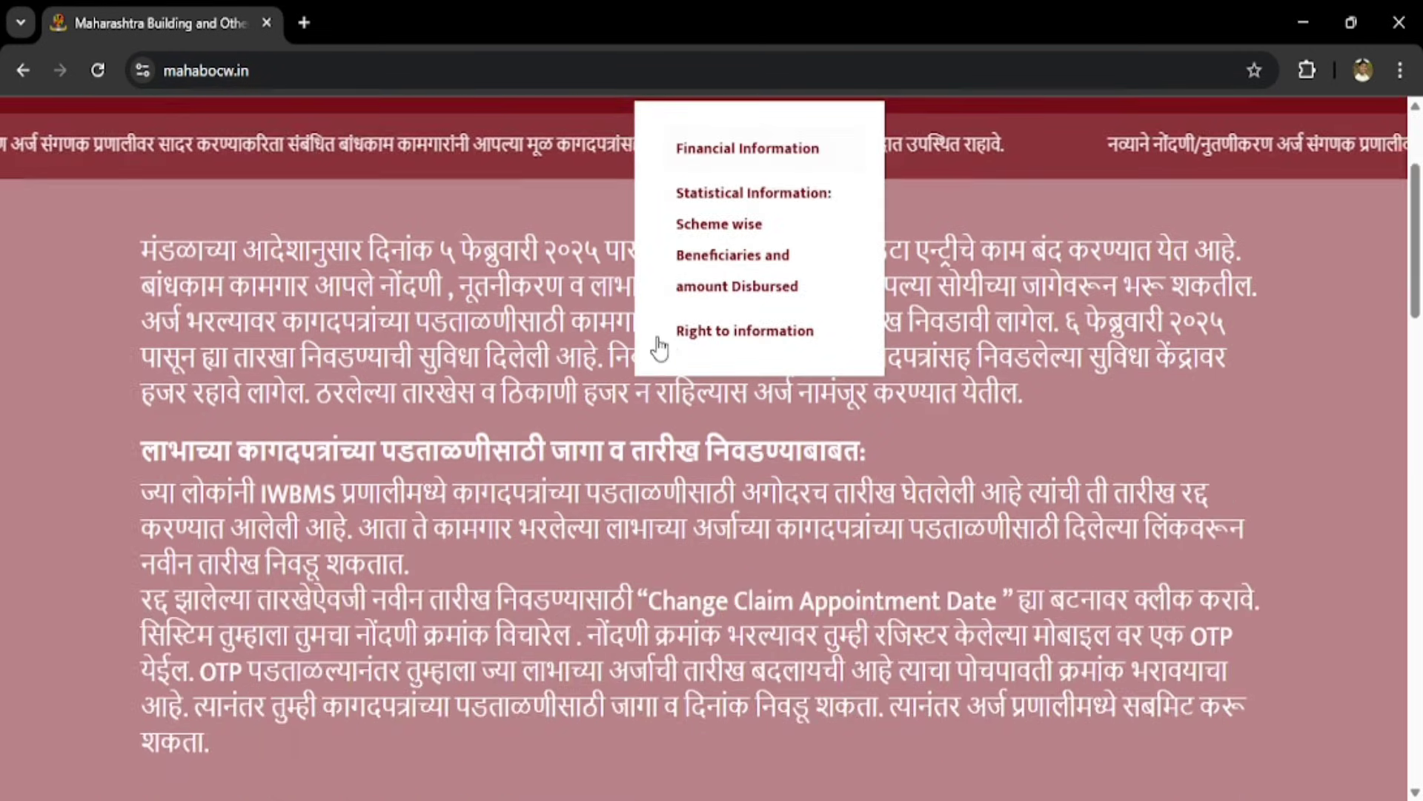
{"action": "scroll", "coordinate": [635, 319], "scroll_direction": "up", "scroll_amount": 2}
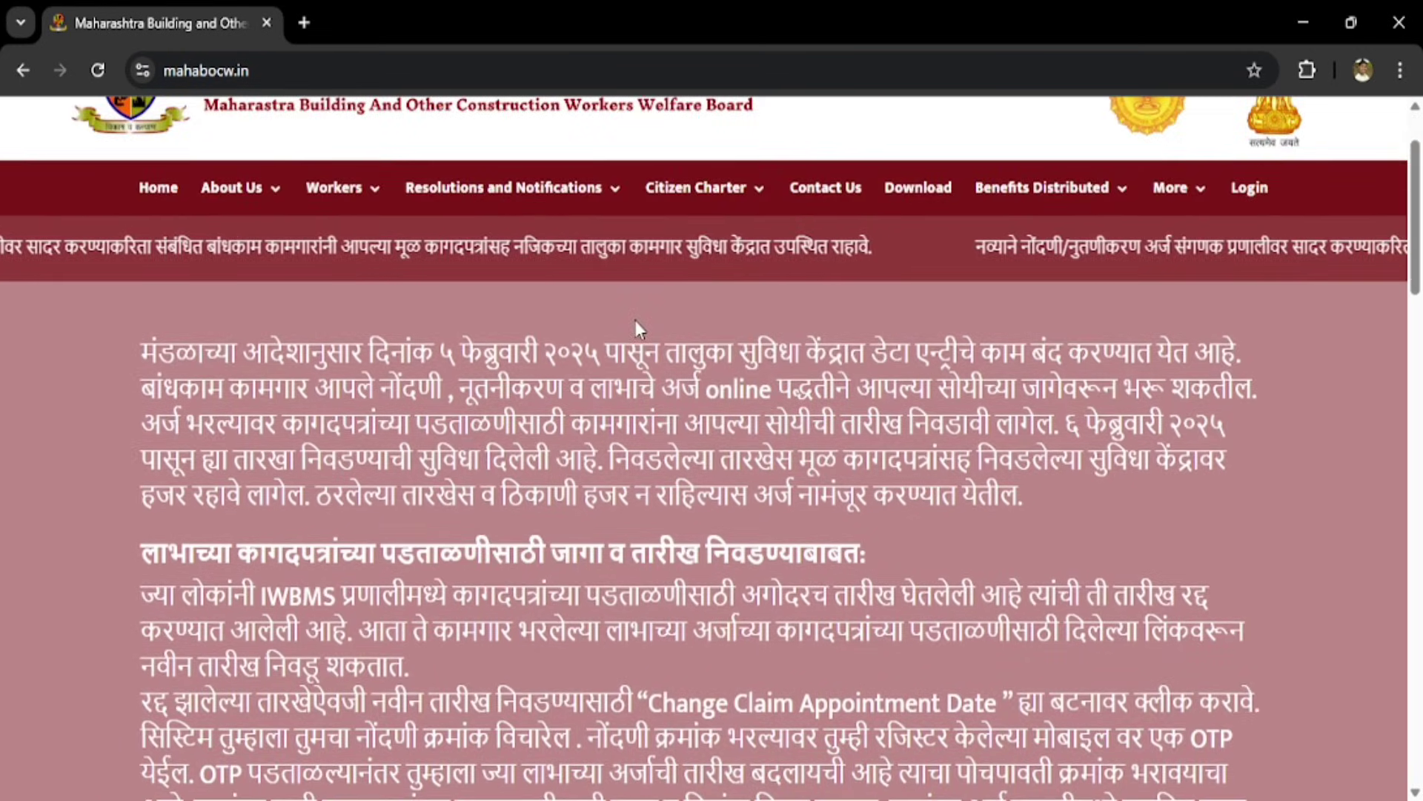
{"action": "scroll", "coordinate": [635, 319], "scroll_direction": "down", "scroll_amount": 2}
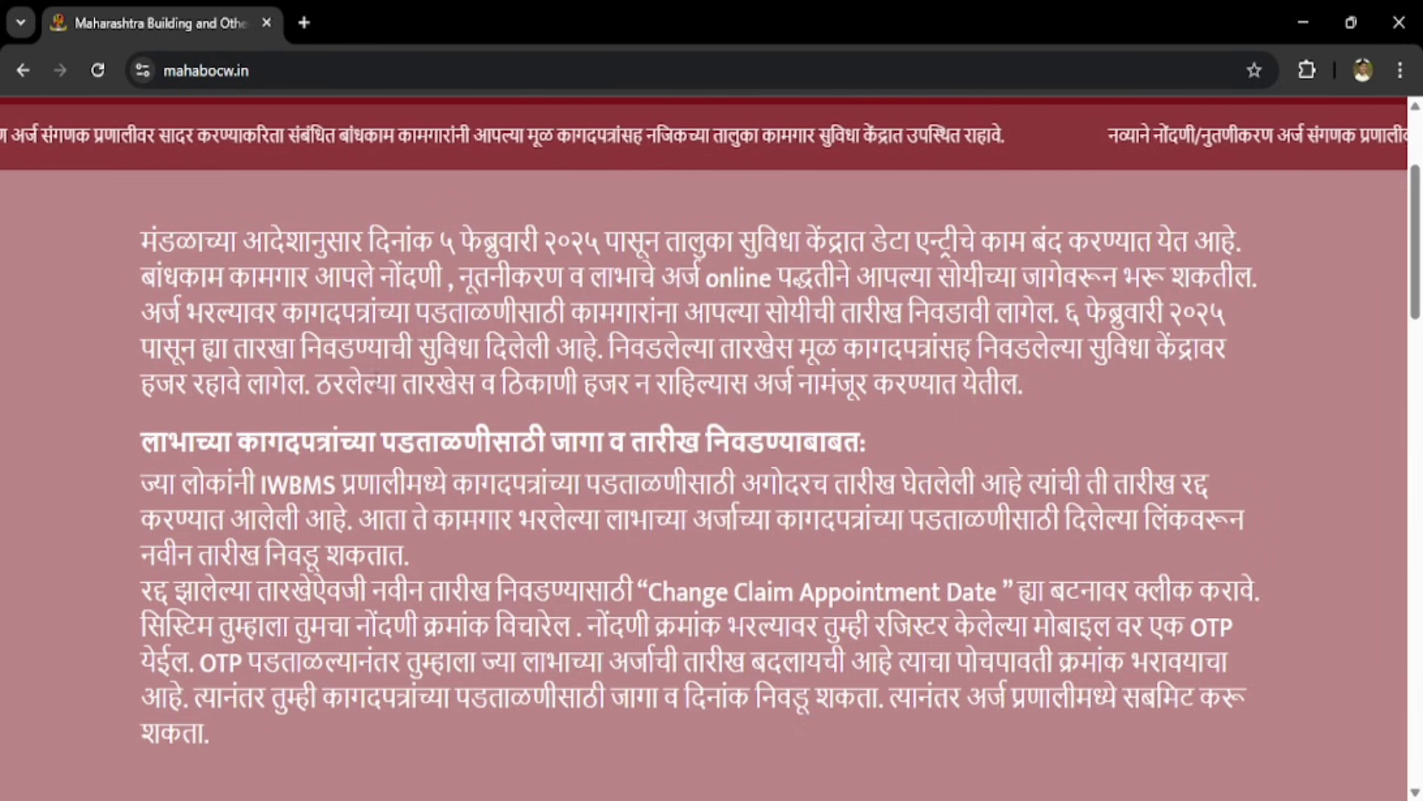
{"action": "scroll", "coordinate": [445, 369], "scroll_direction": "down", "scroll_amount": 1}
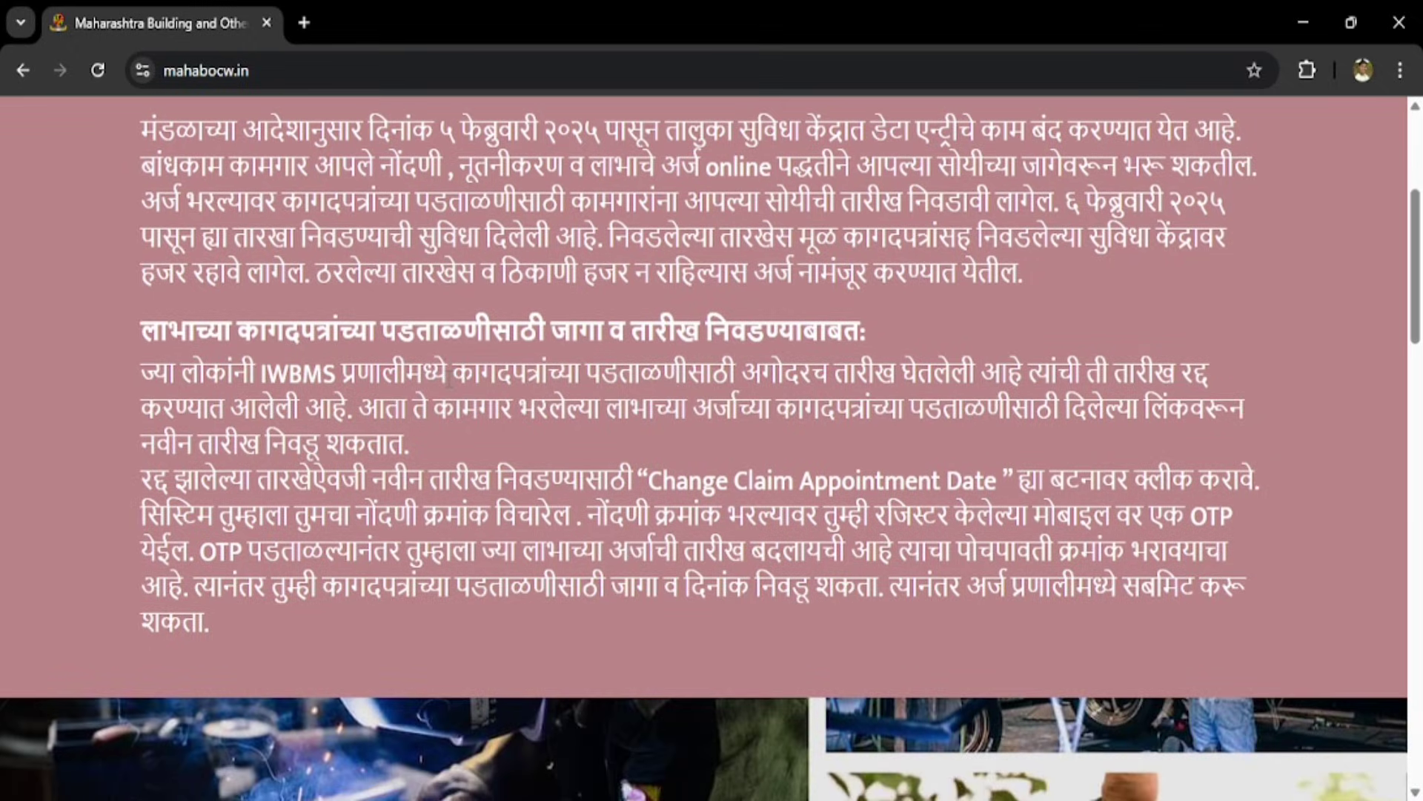
{"action": "scroll", "coordinate": [666, 417], "scroll_direction": "down", "scroll_amount": 8}
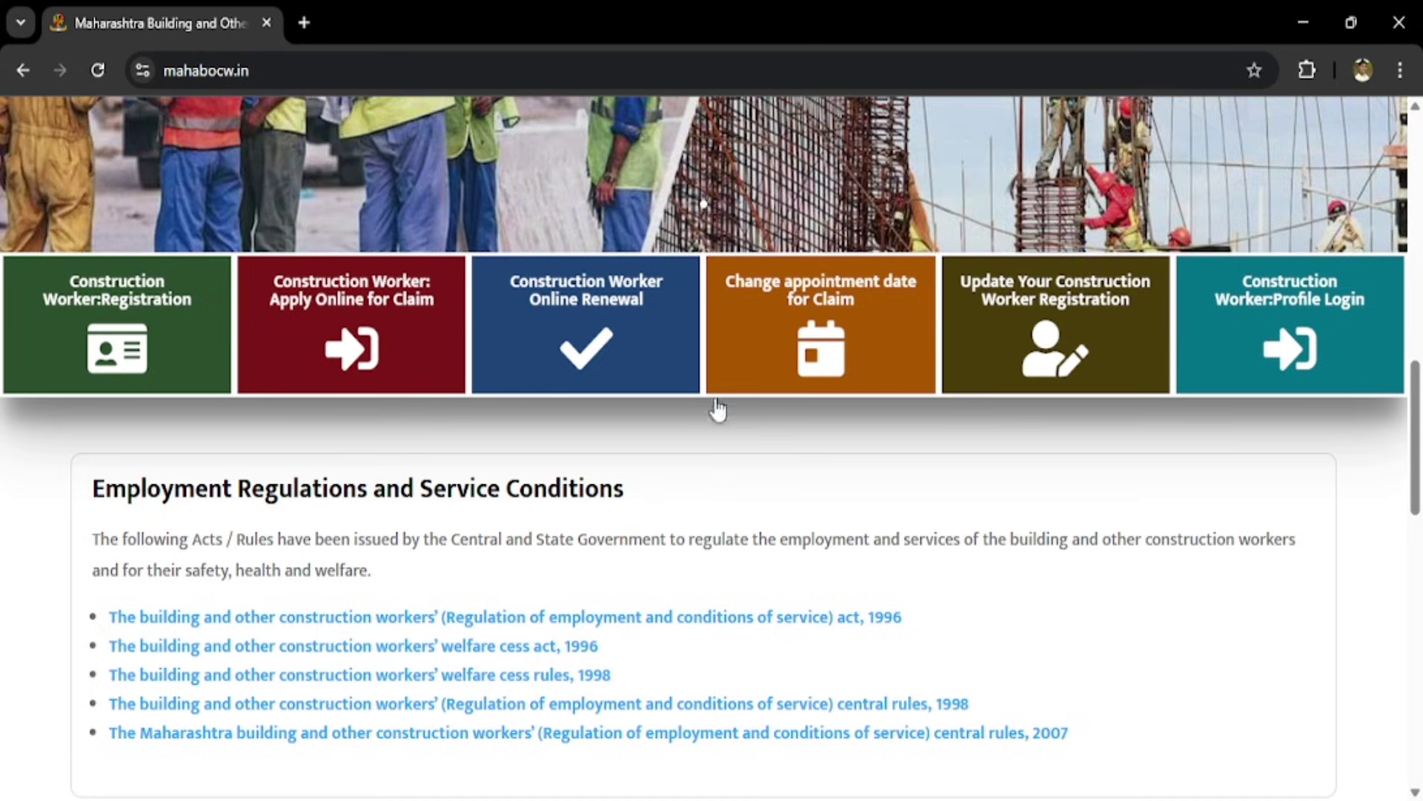
{"action": "scroll", "coordinate": [816, 449], "scroll_direction": "down", "scroll_amount": 4}
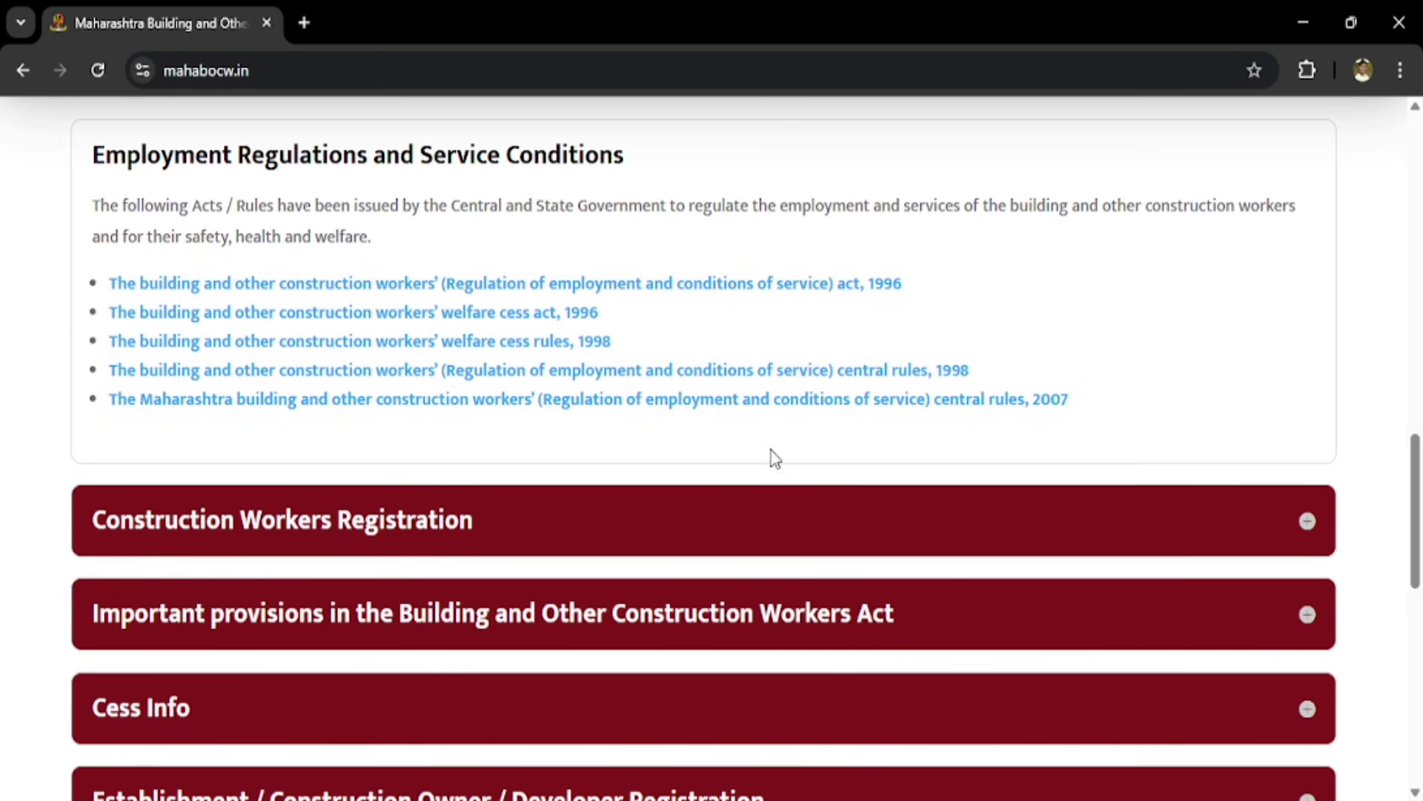
{"action": "scroll", "coordinate": [752, 467], "scroll_direction": "up", "scroll_amount": 14}
{"action": "scroll", "coordinate": [753, 467], "scroll_direction": "up", "scroll_amount": 3}
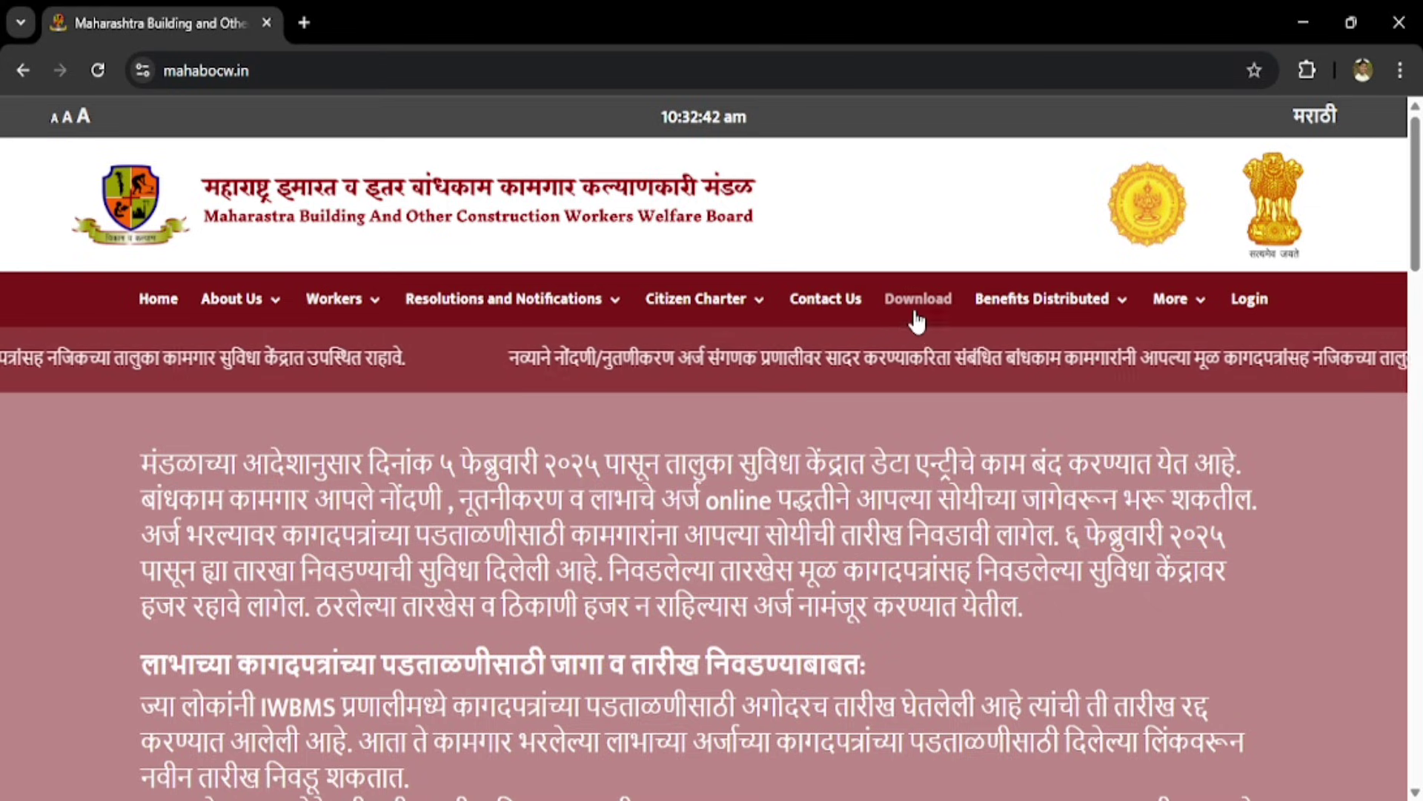
{"action": "mouse_move", "coordinate": [247, 304]}
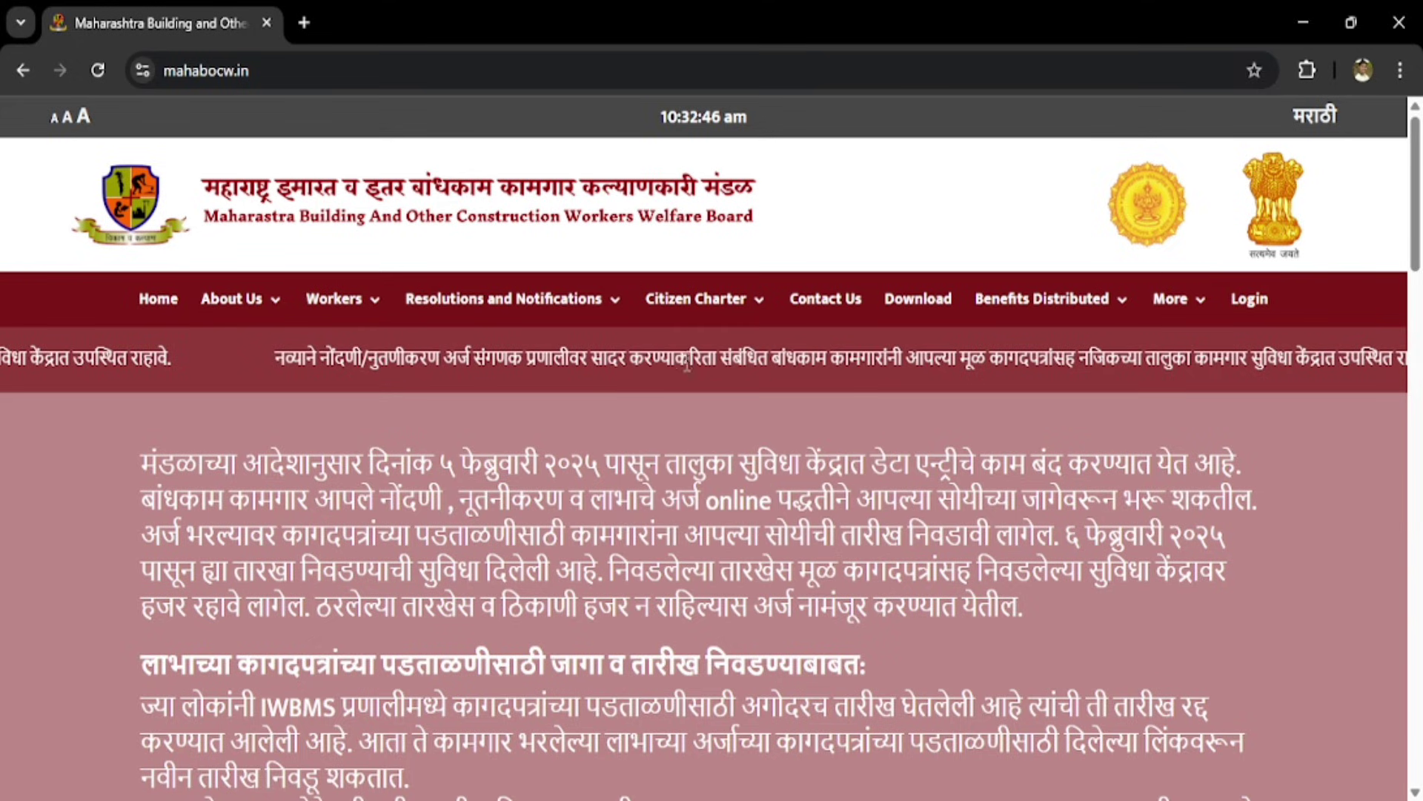
{"action": "mouse_move", "coordinate": [341, 316]}
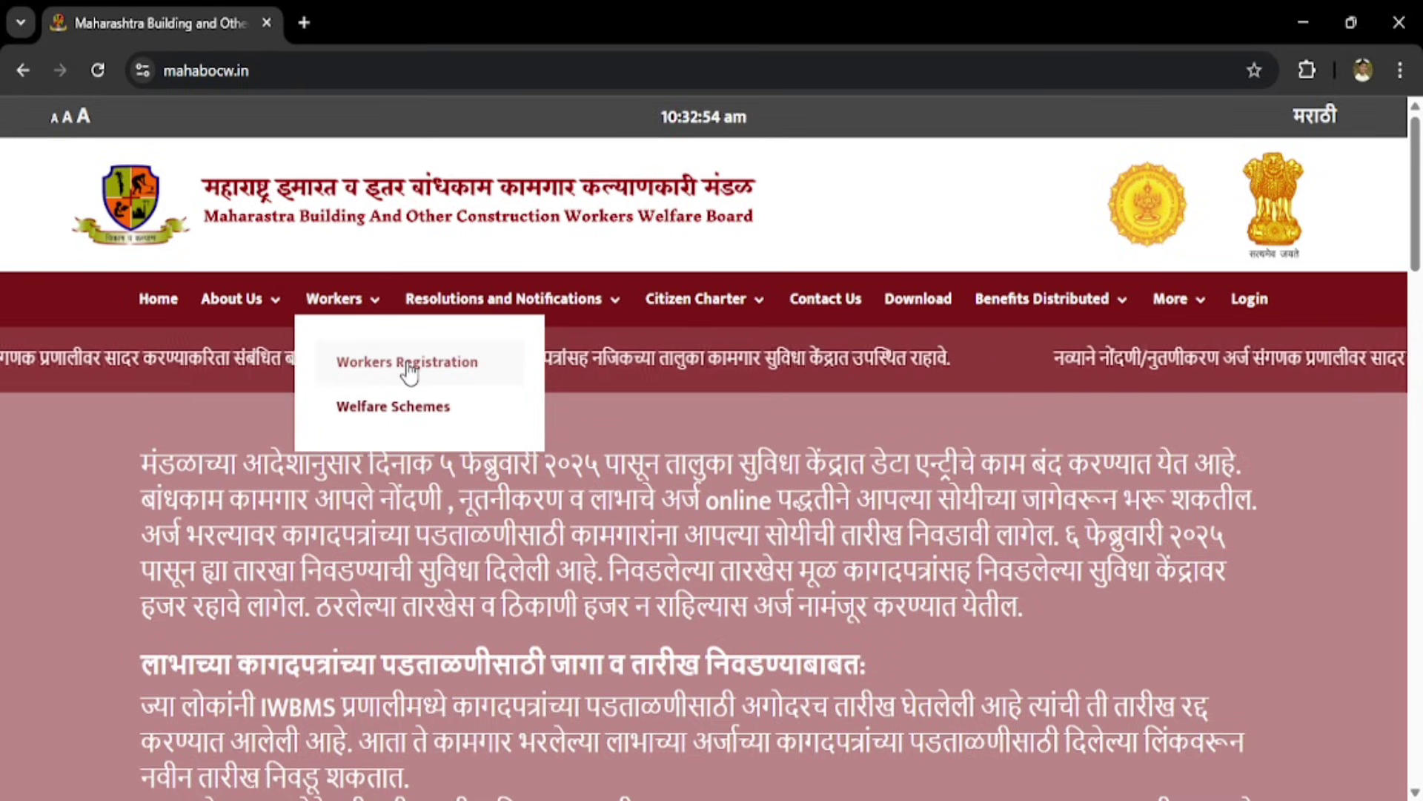
- Go to Workers Registration and scroll through its criteria and documents to the eligibility form
{"action": "left_click", "coordinate": [407, 371]}
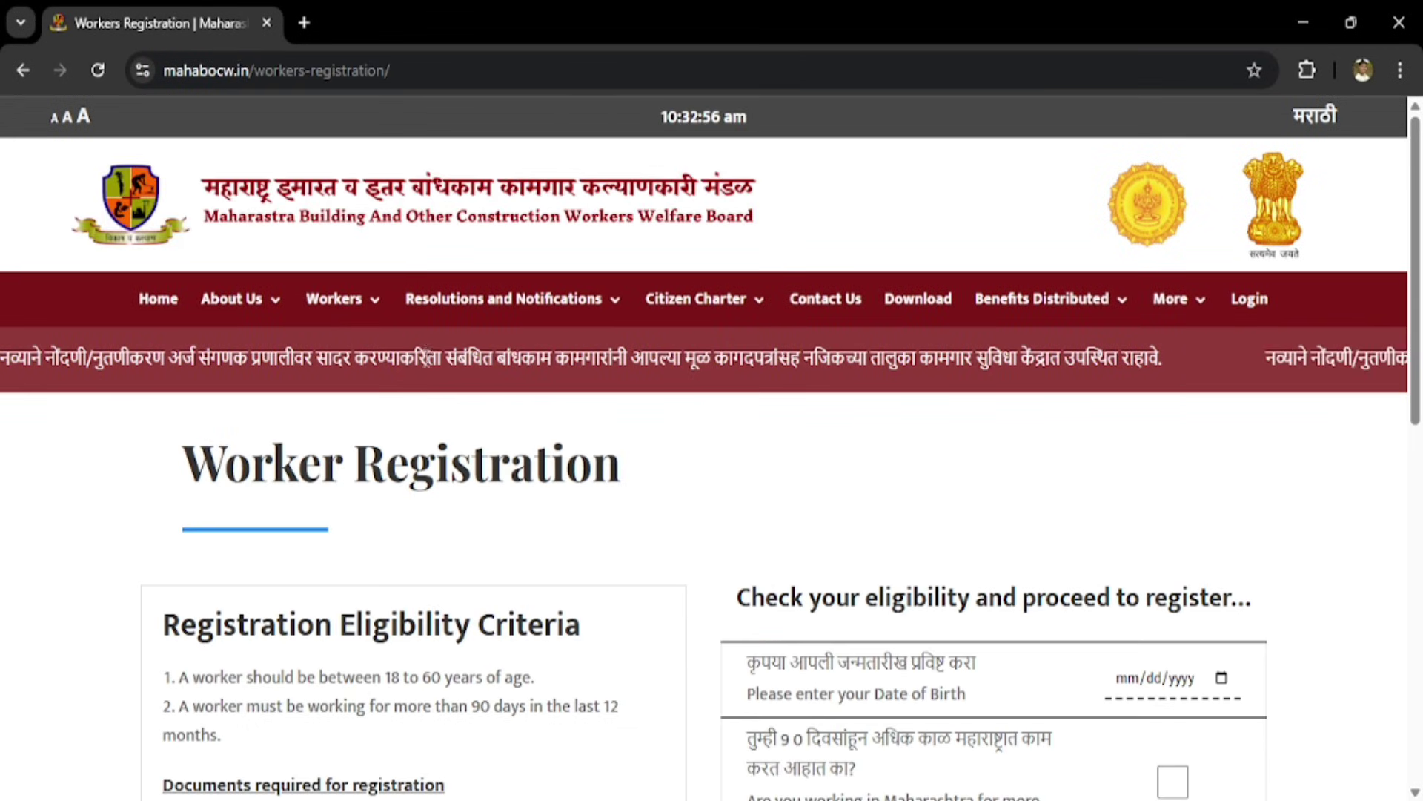
{"action": "scroll", "coordinate": [723, 427], "scroll_direction": "down", "scroll_amount": 3}
{"action": "scroll", "coordinate": [712, 439], "scroll_direction": "up", "scroll_amount": 3}
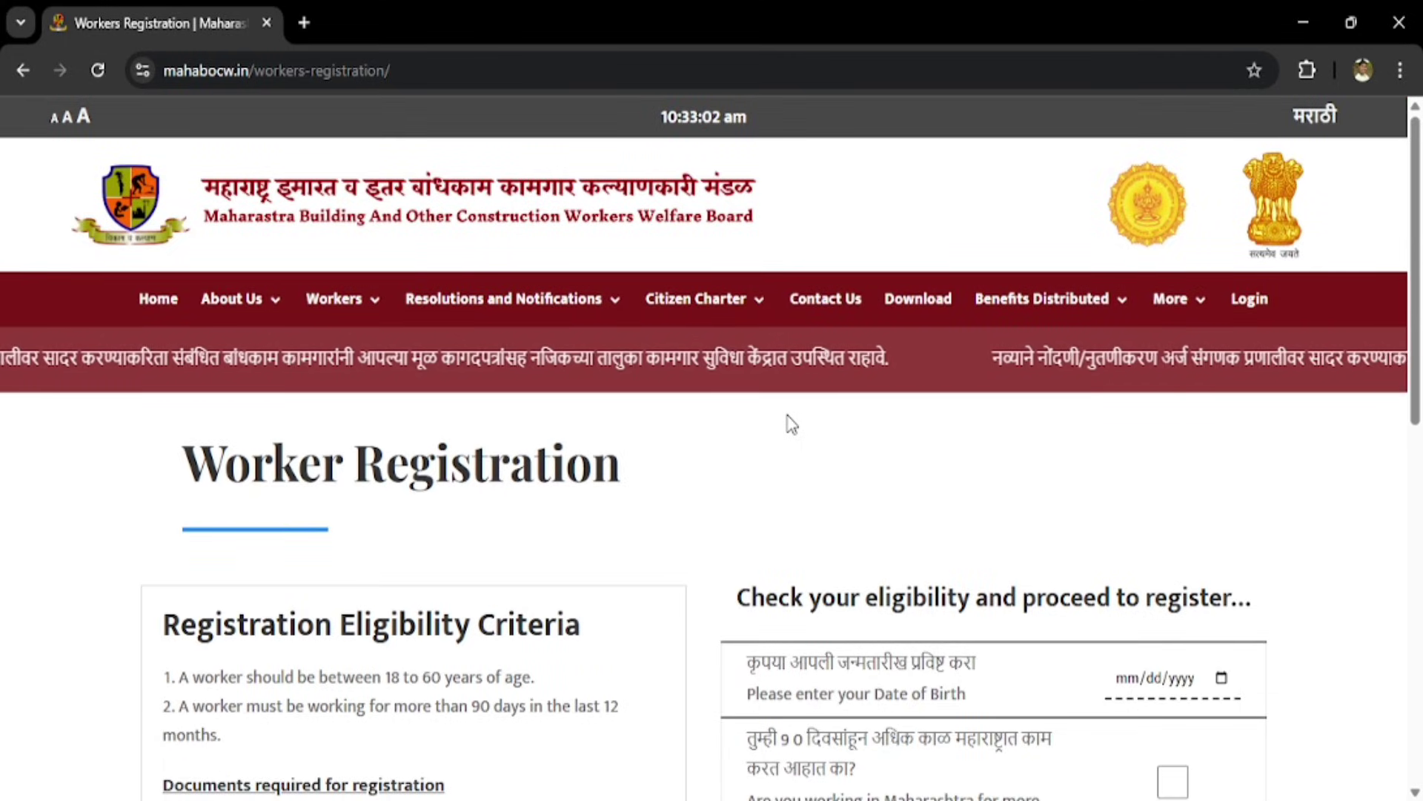
{"action": "scroll", "coordinate": [778, 422], "scroll_direction": "down", "scroll_amount": 3}
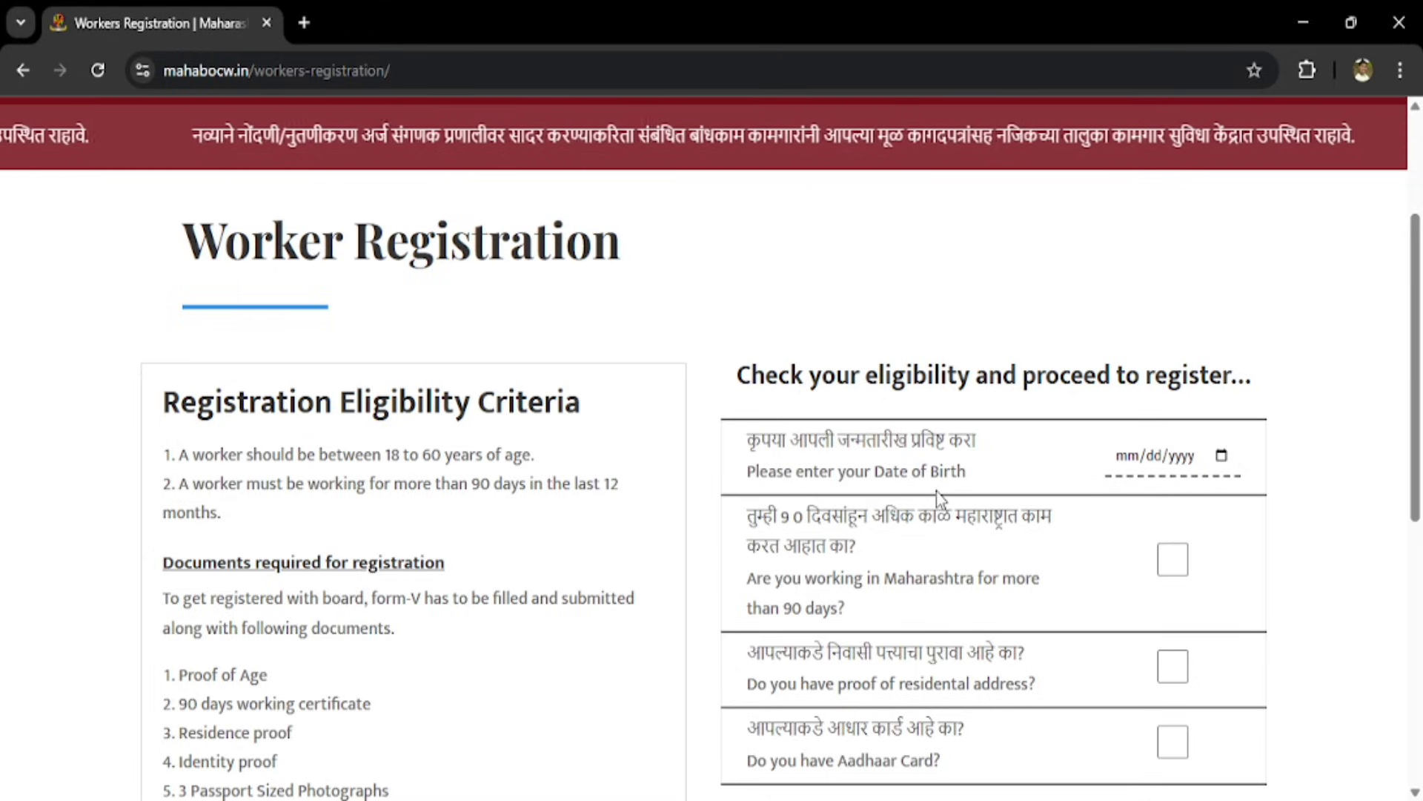
{"action": "scroll", "coordinate": [946, 492], "scroll_direction": "down", "scroll_amount": 3}
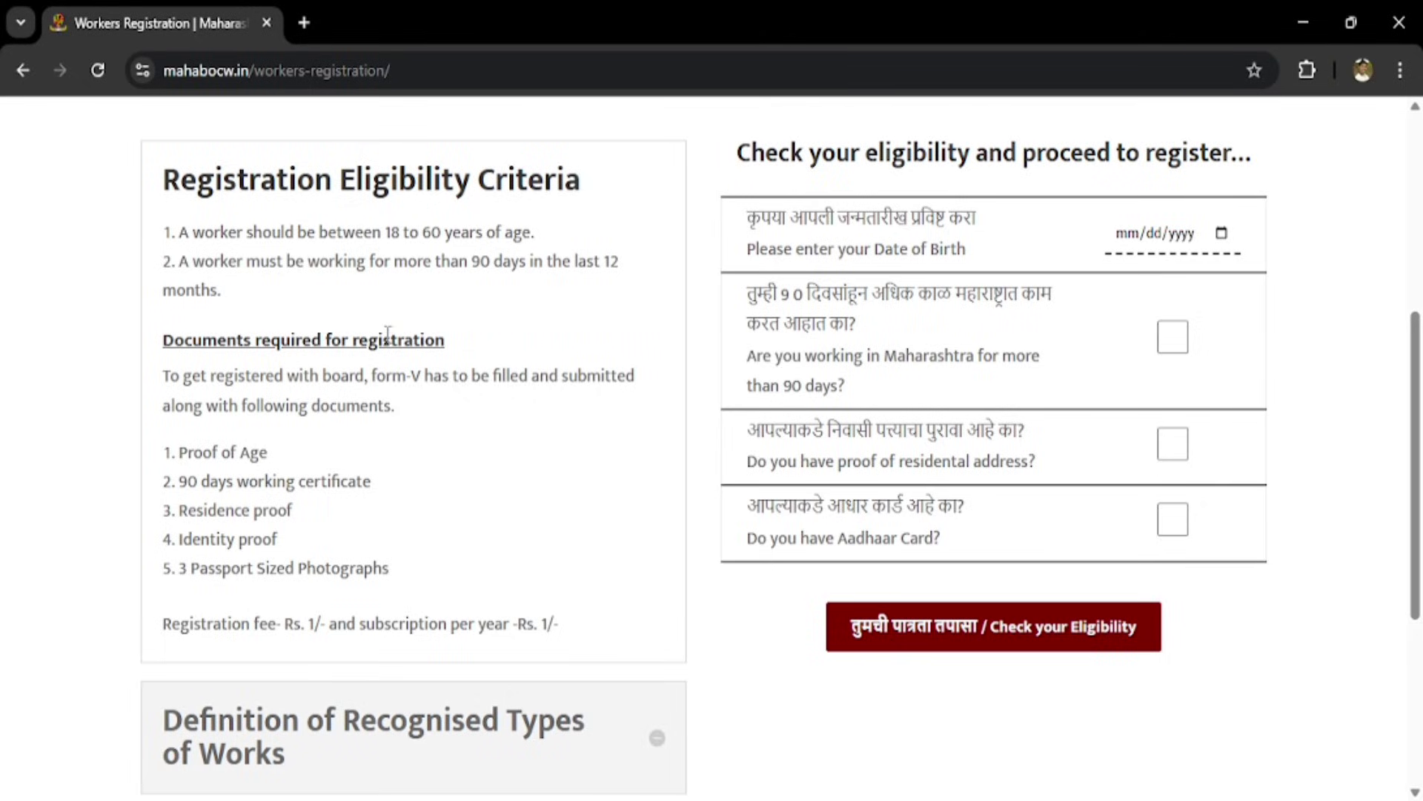
{"action": "scroll", "coordinate": [387, 335], "scroll_direction": "down", "scroll_amount": 2}
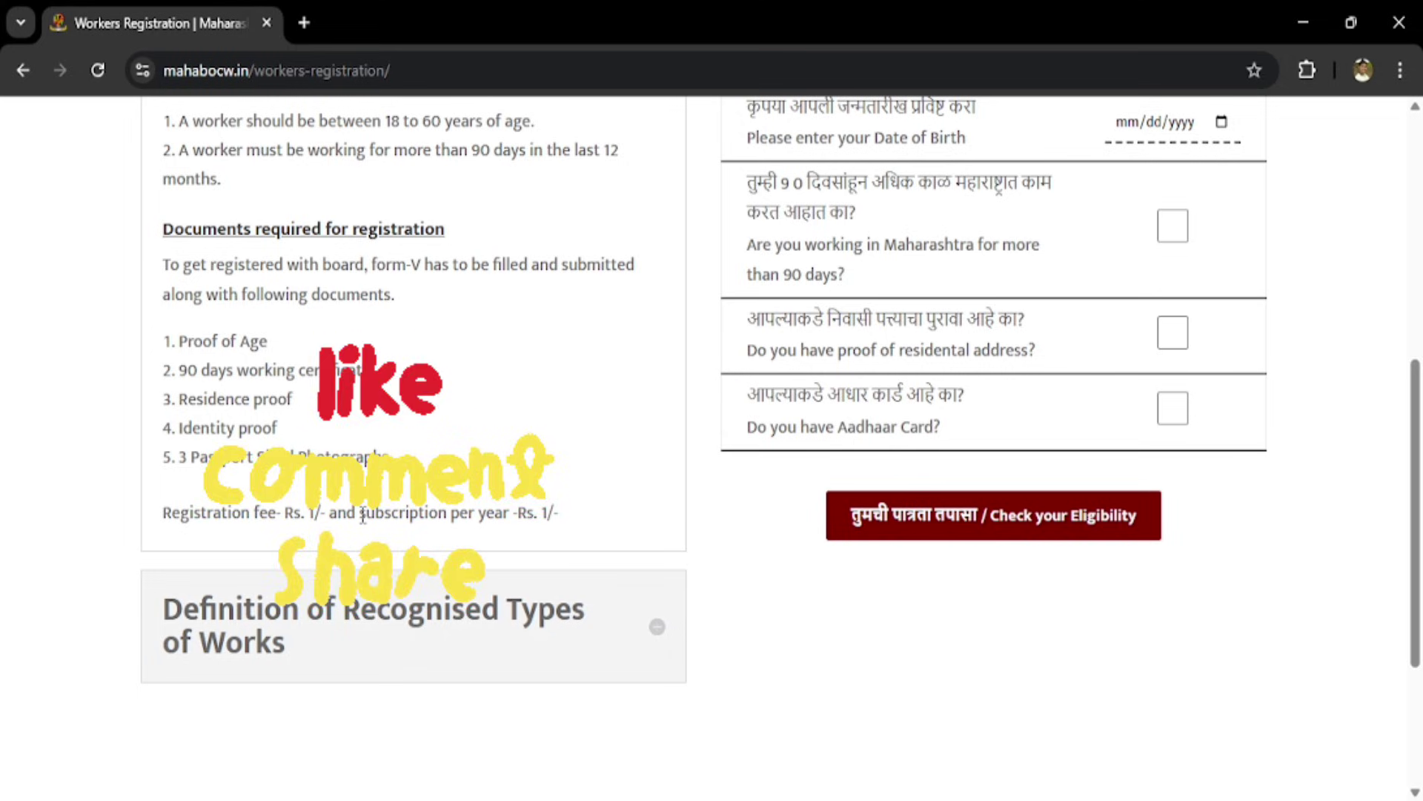
{"action": "scroll", "coordinate": [409, 509], "scroll_direction": "up", "scroll_amount": 2}
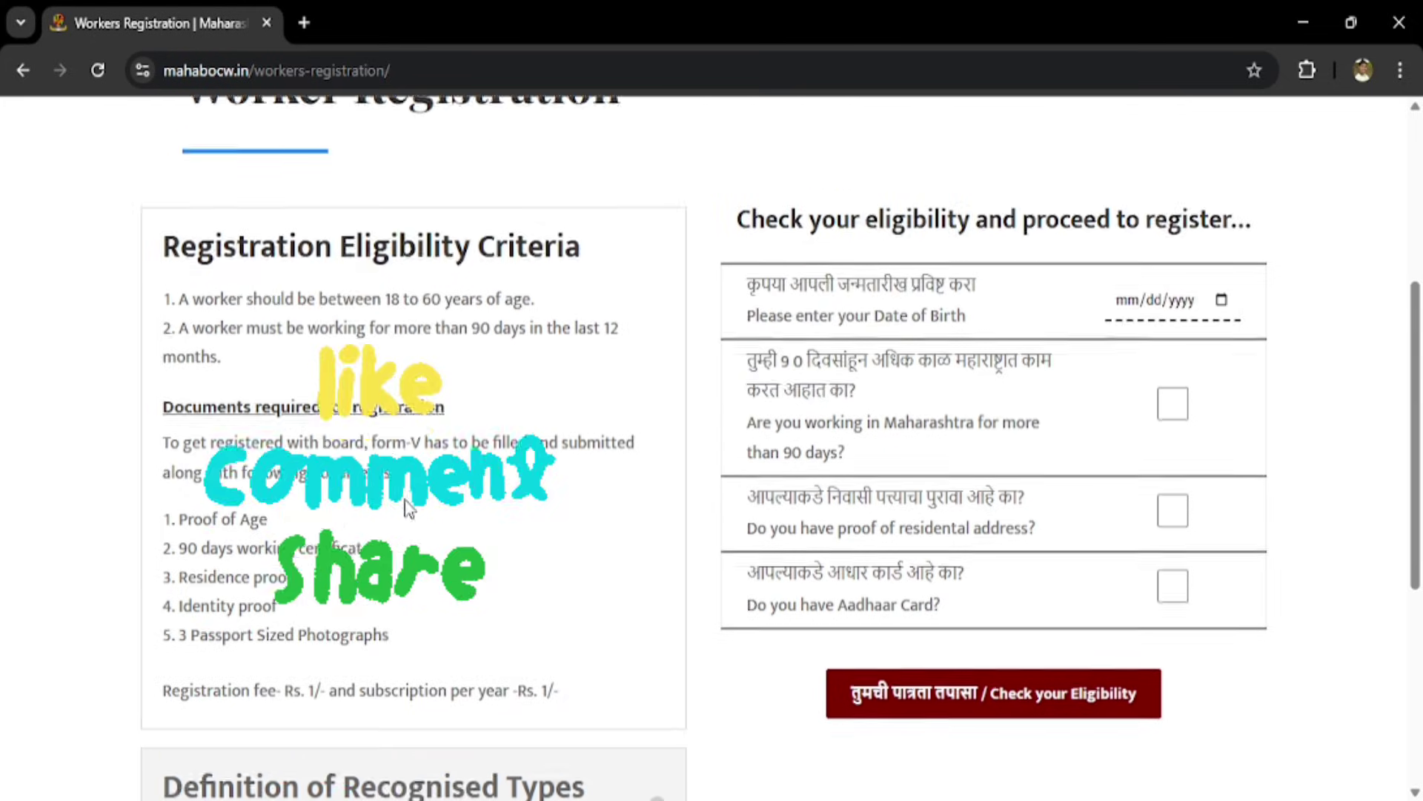
{"action": "scroll", "coordinate": [409, 509], "scroll_direction": "up", "scroll_amount": 1}
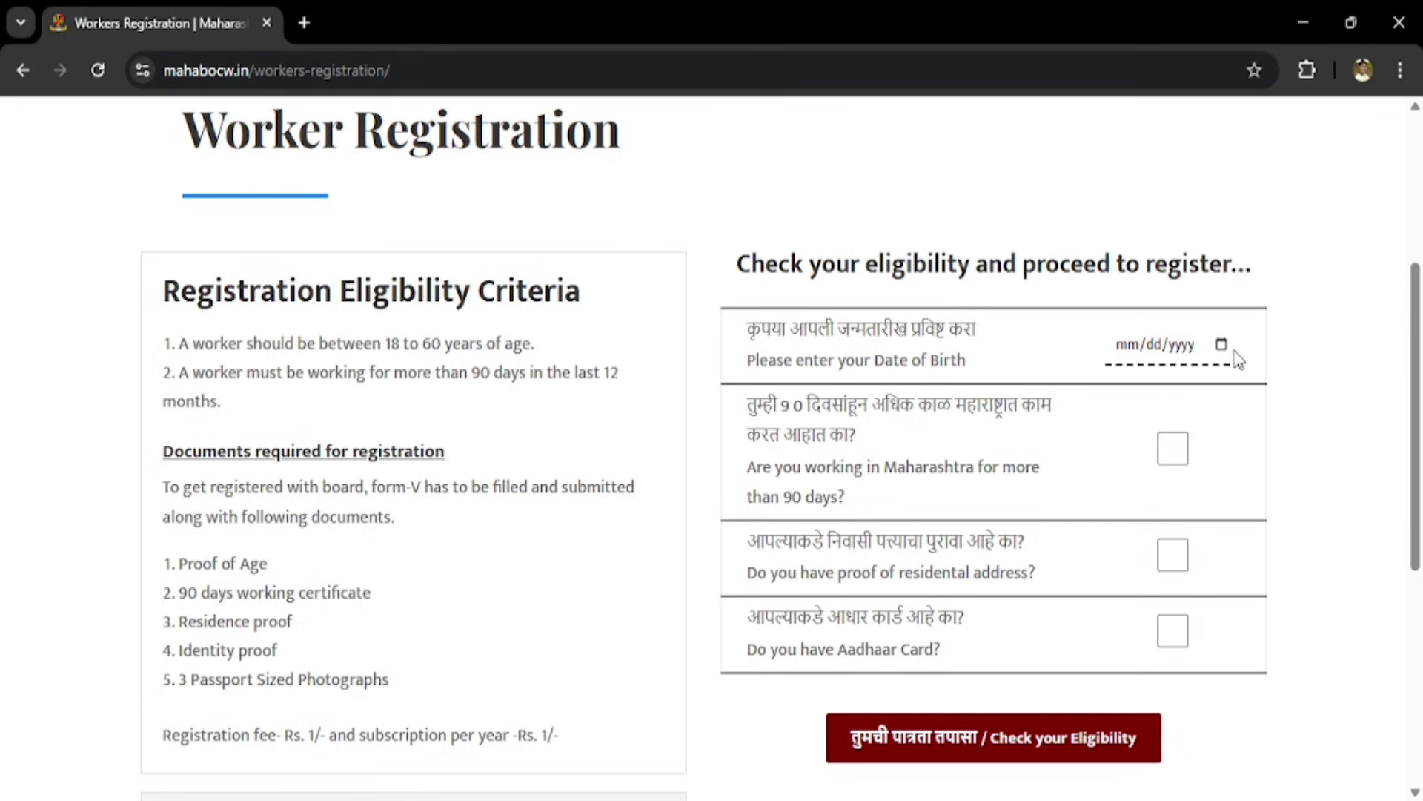
{"action": "left_click", "coordinate": [1127, 345]}
{"action": "left_click", "coordinate": [1128, 346]}
{"action": "type", "text": "08/"}
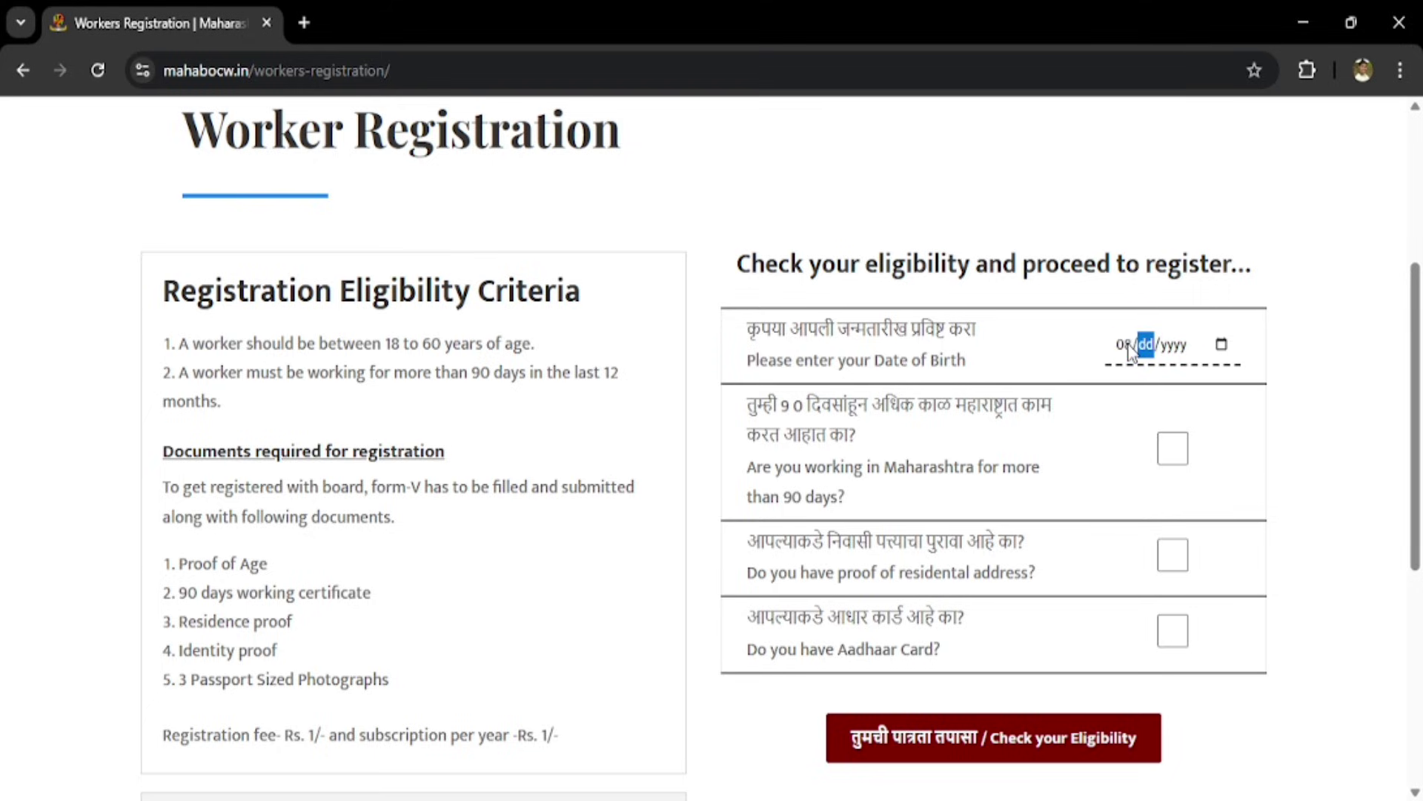
{"action": "type", "text": "08/"}
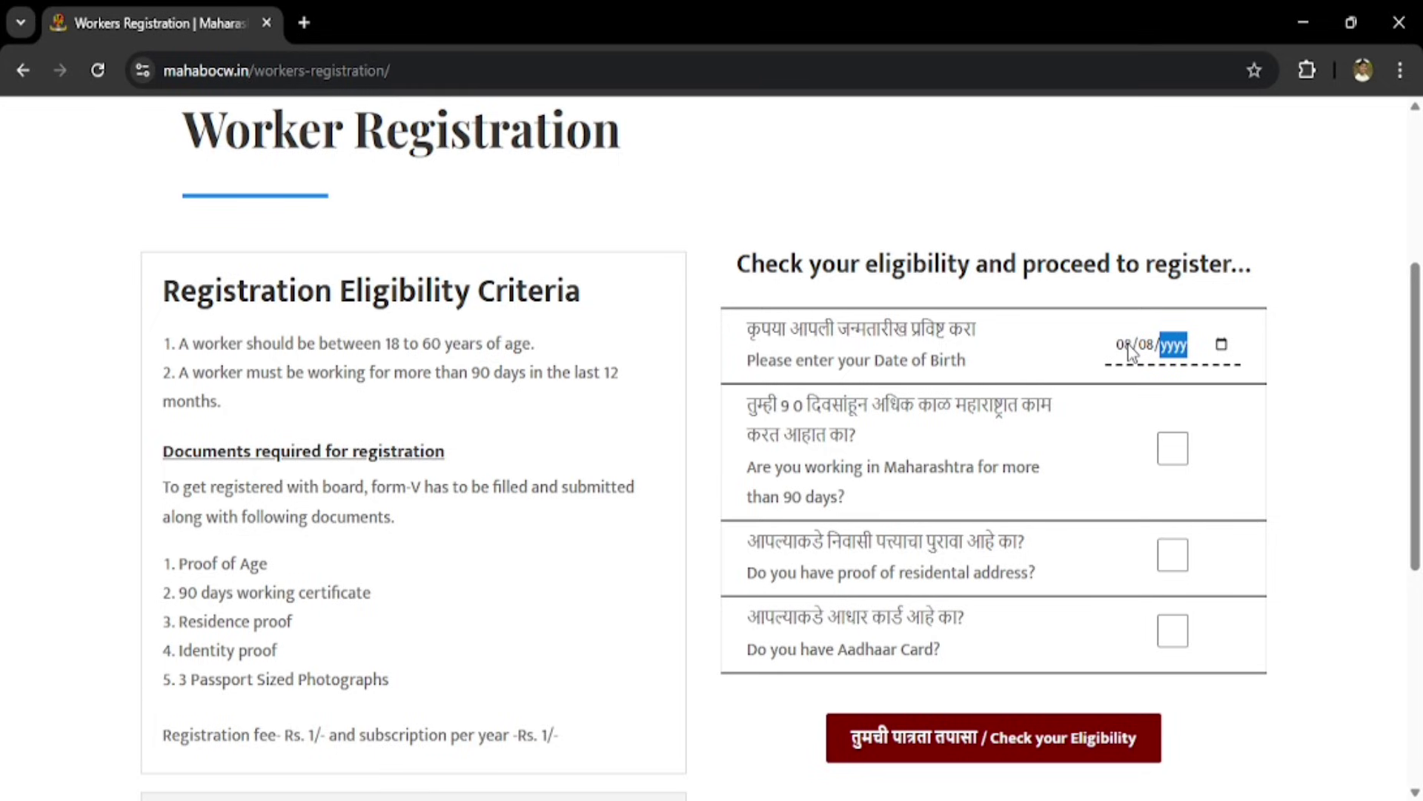
{"action": "type", "text": "1998"}
{"action": "left_click", "coordinate": [973, 493]}
- Tick the 90-days work, residential proof and Aadhaar boxes, then check eligibility
{"action": "left_click", "coordinate": [1174, 454]}
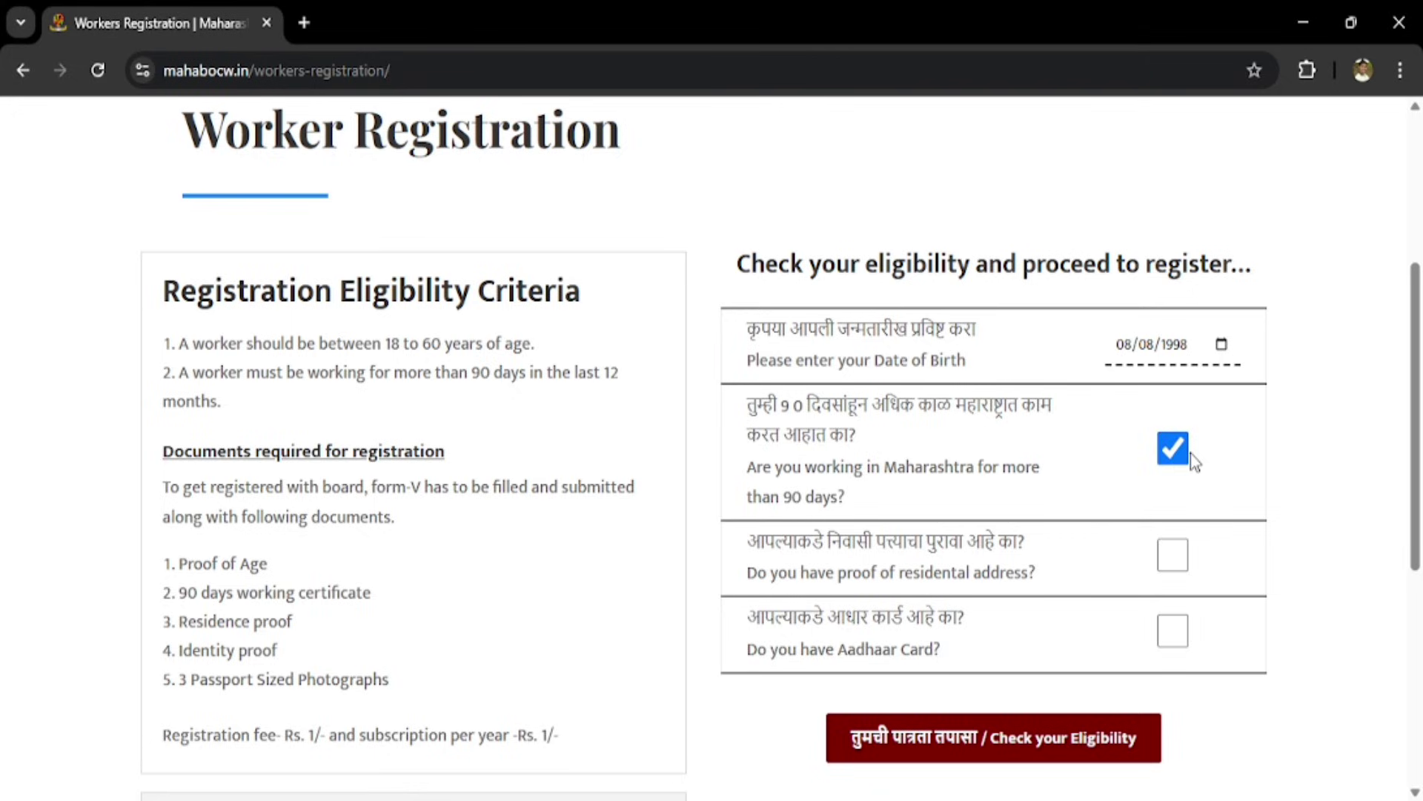
{"action": "scroll", "coordinate": [1163, 469], "scroll_direction": "down", "scroll_amount": 3}
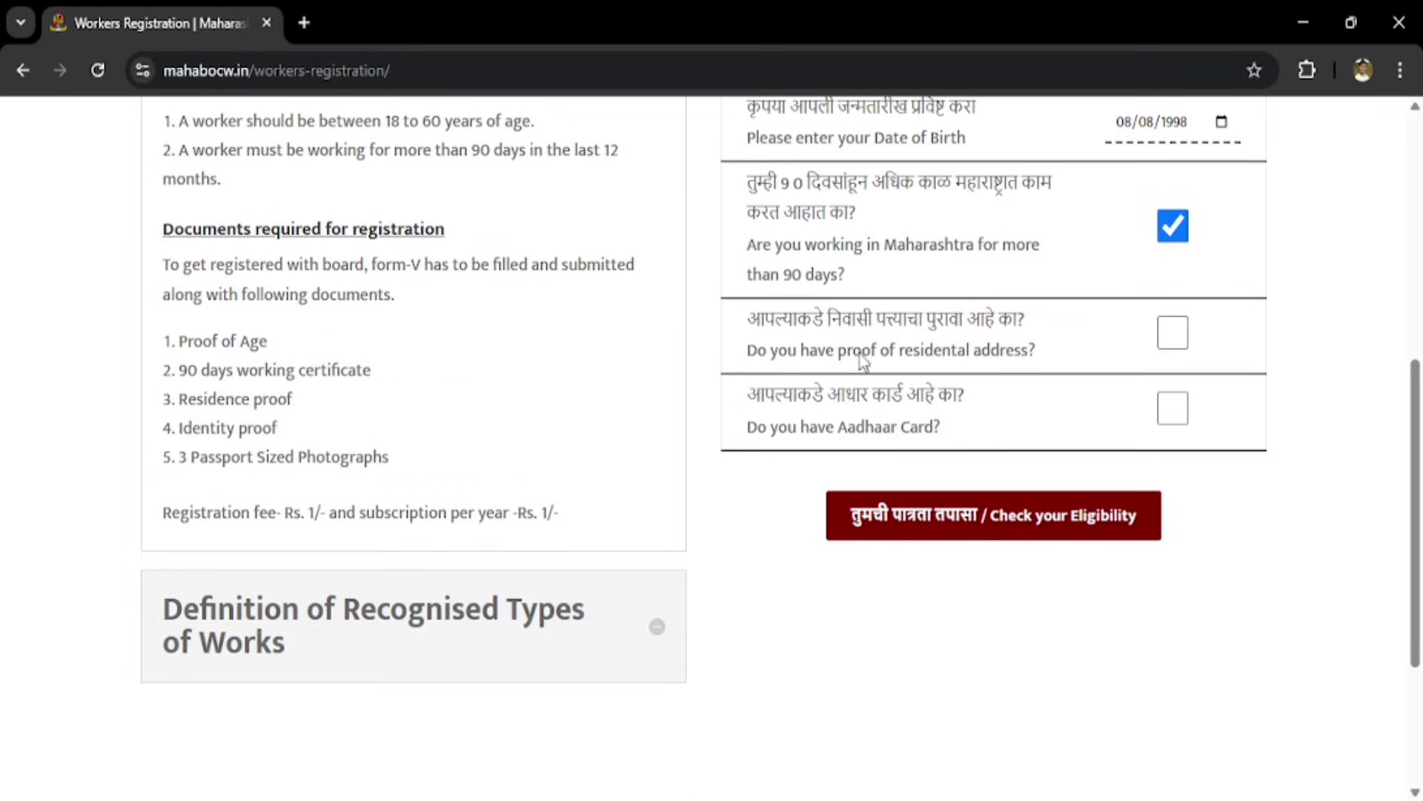
{"action": "left_click", "coordinate": [1171, 332]}
{"action": "left_click", "coordinate": [1169, 409]}
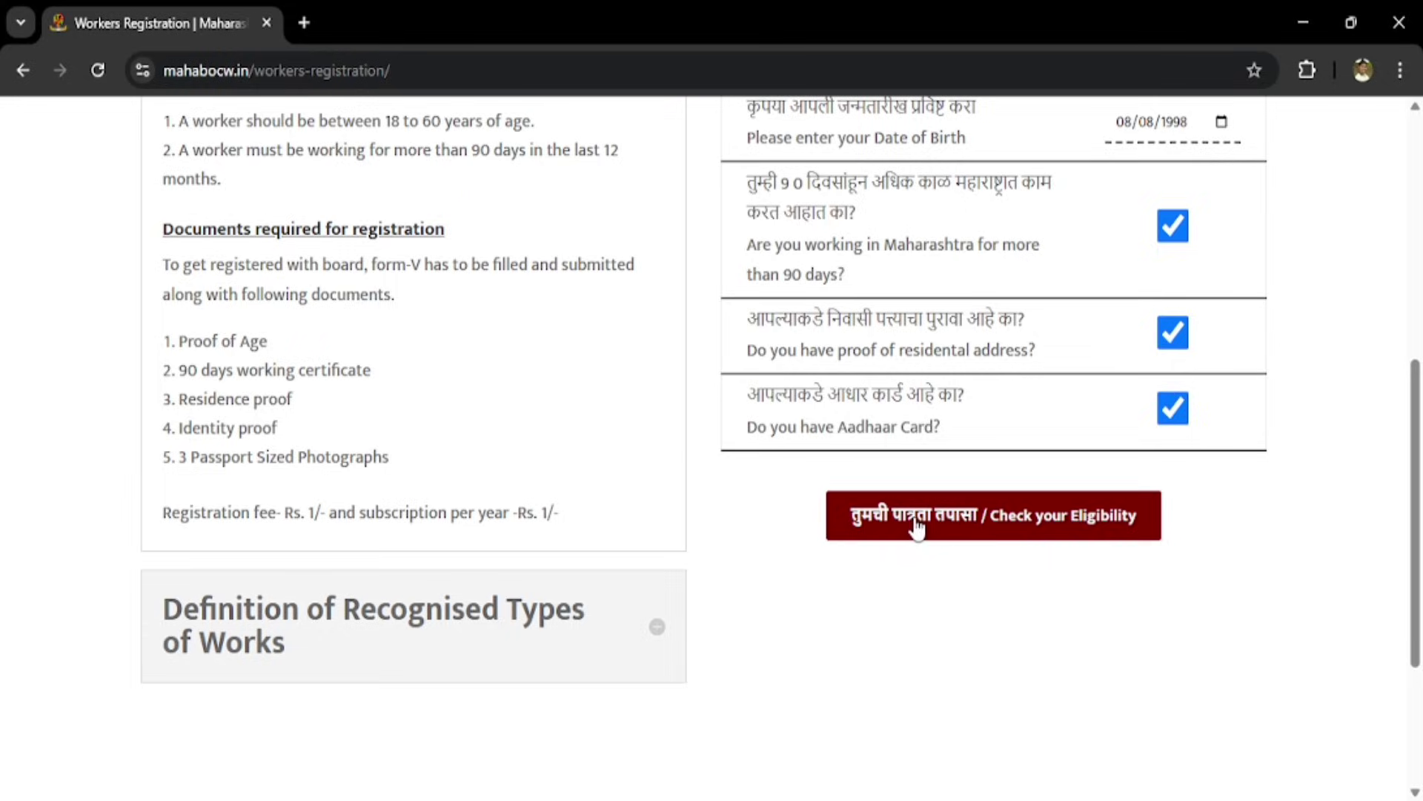
{"action": "left_click", "coordinate": [975, 528]}
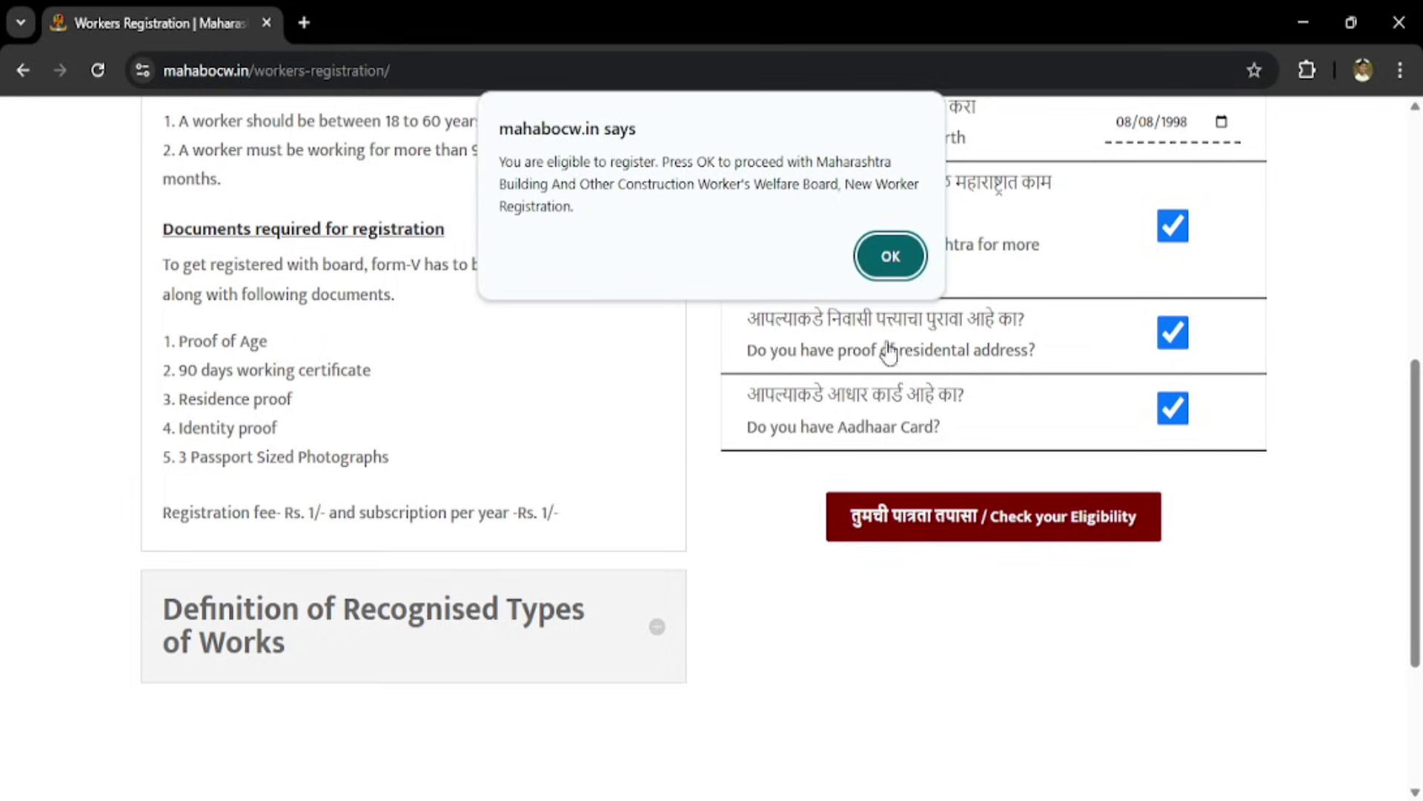
- Accept the notice, complete the Aadhaar/mobile entry in the pop-up, and proceed to the registration form
{"action": "left_click", "coordinate": [890, 256]}
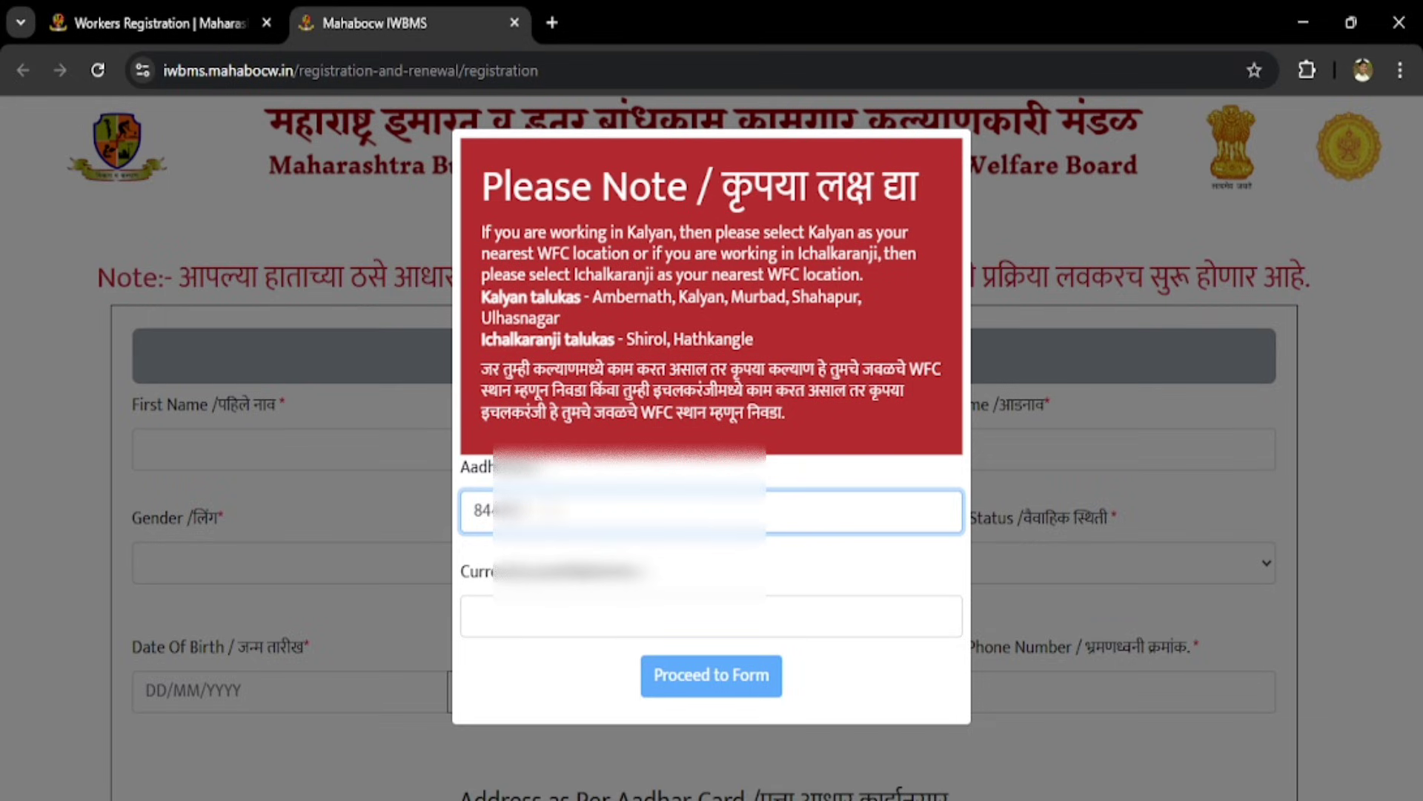
{"action": "left_click", "coordinate": [543, 622]}
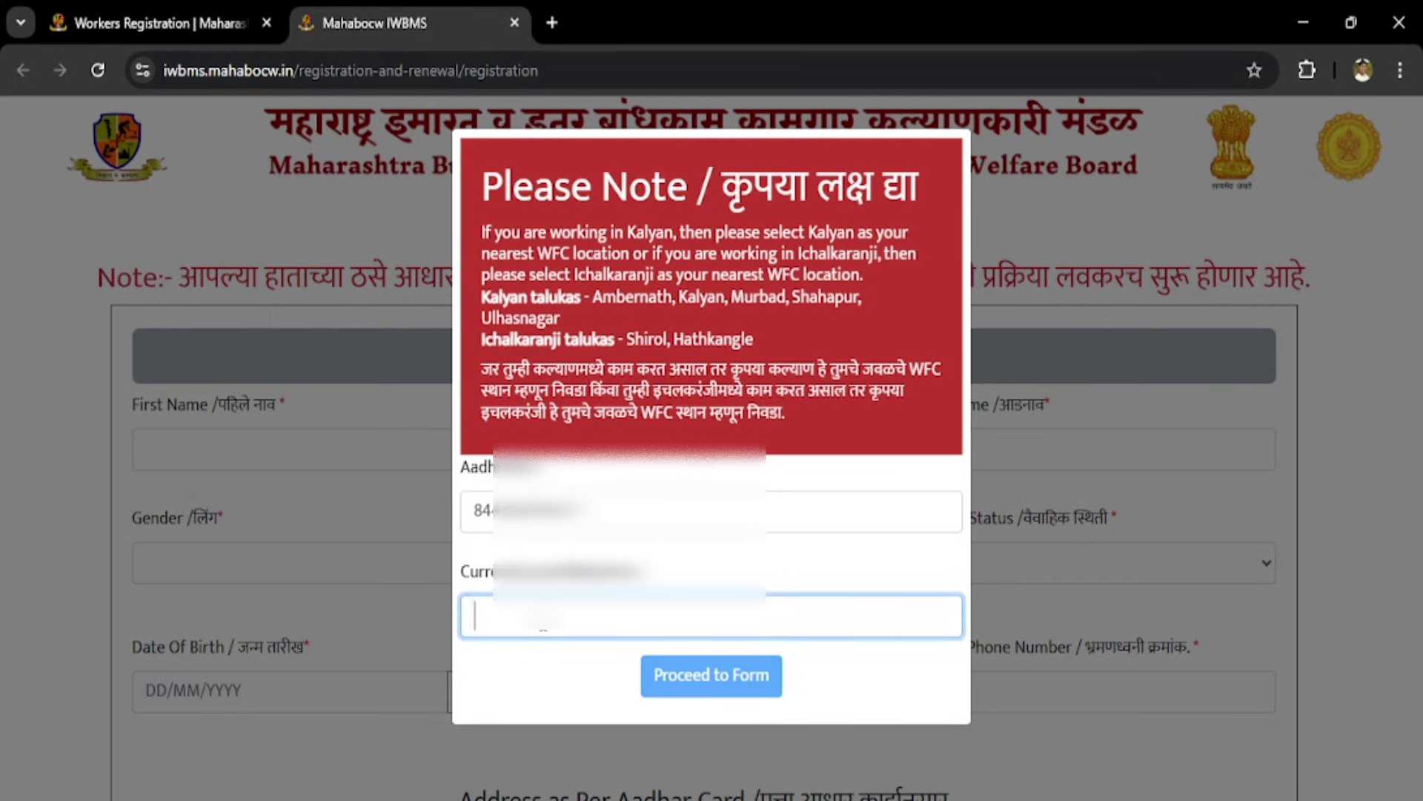
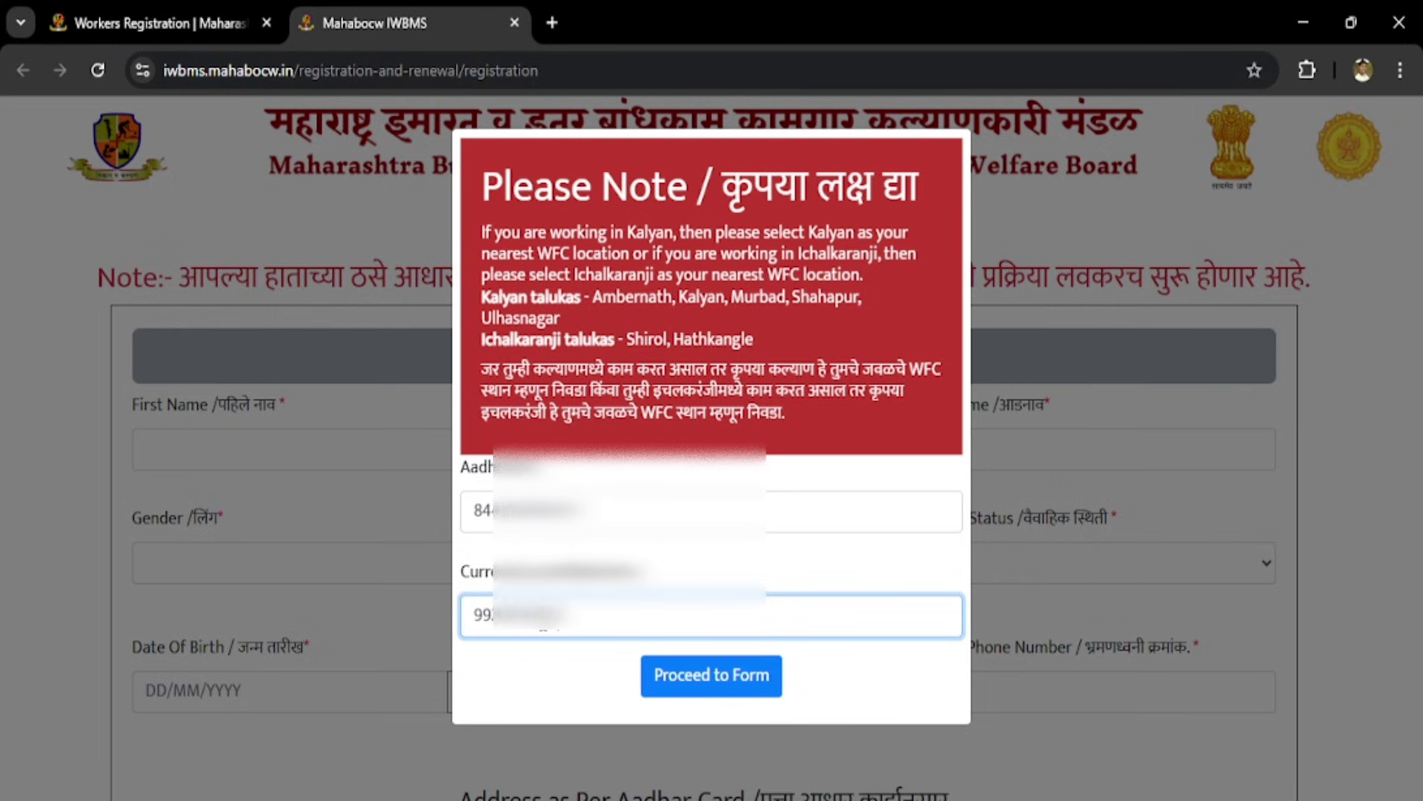
{"action": "left_click", "coordinate": [711, 689]}
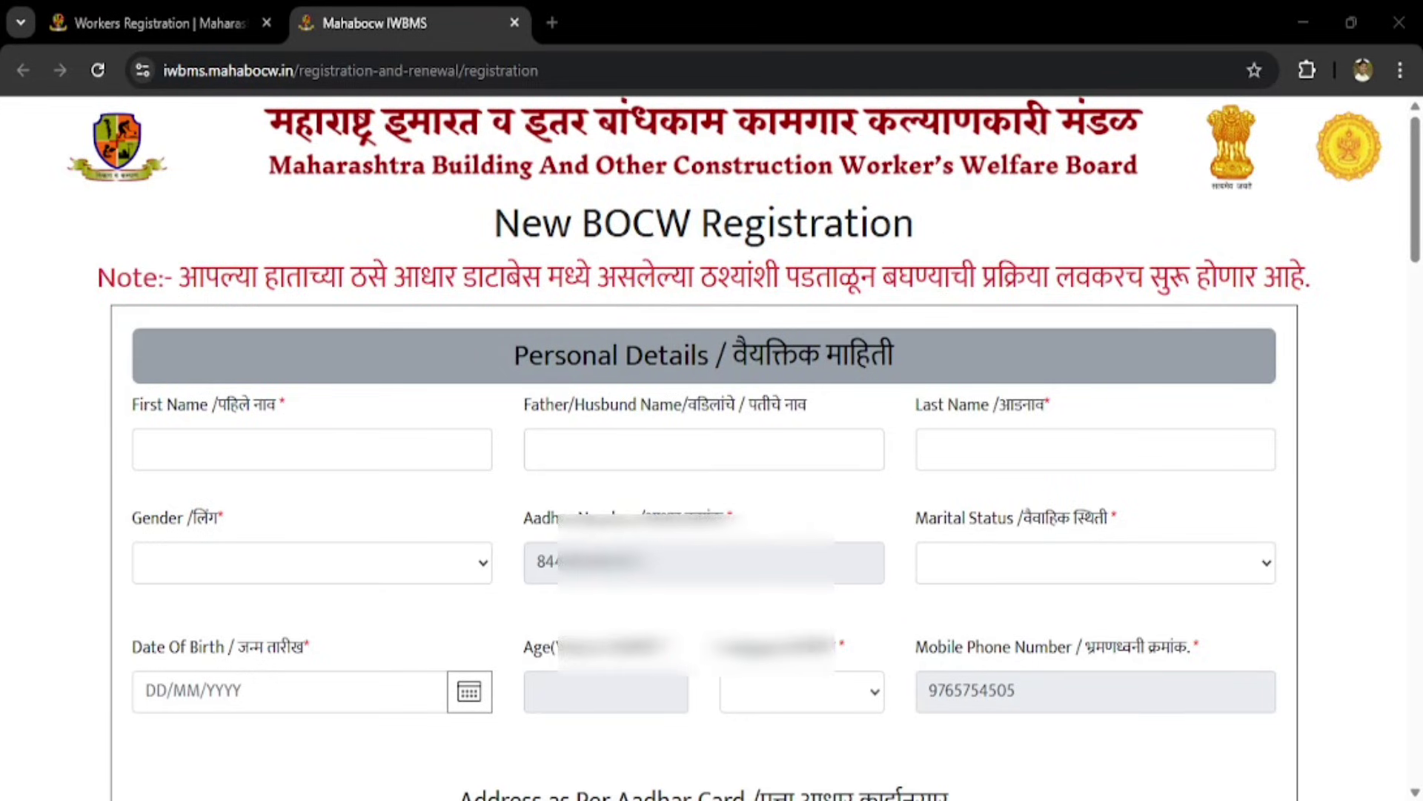
- Enter the worker's first name and set gender Female and marital status Married
{"action": "left_click", "coordinate": [334, 442]}
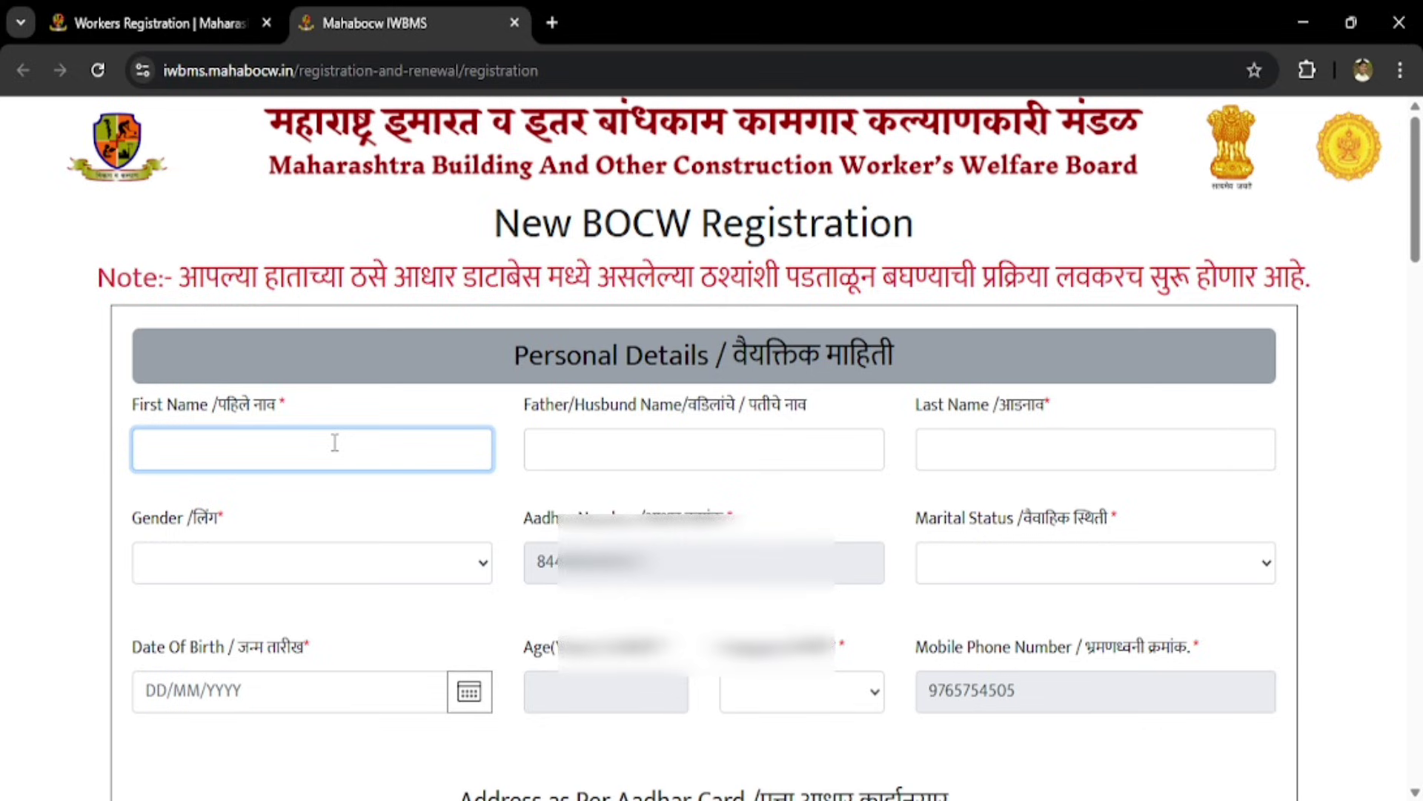
{"action": "type", "text": "swati"}
{"action": "key", "text": "Tab"}
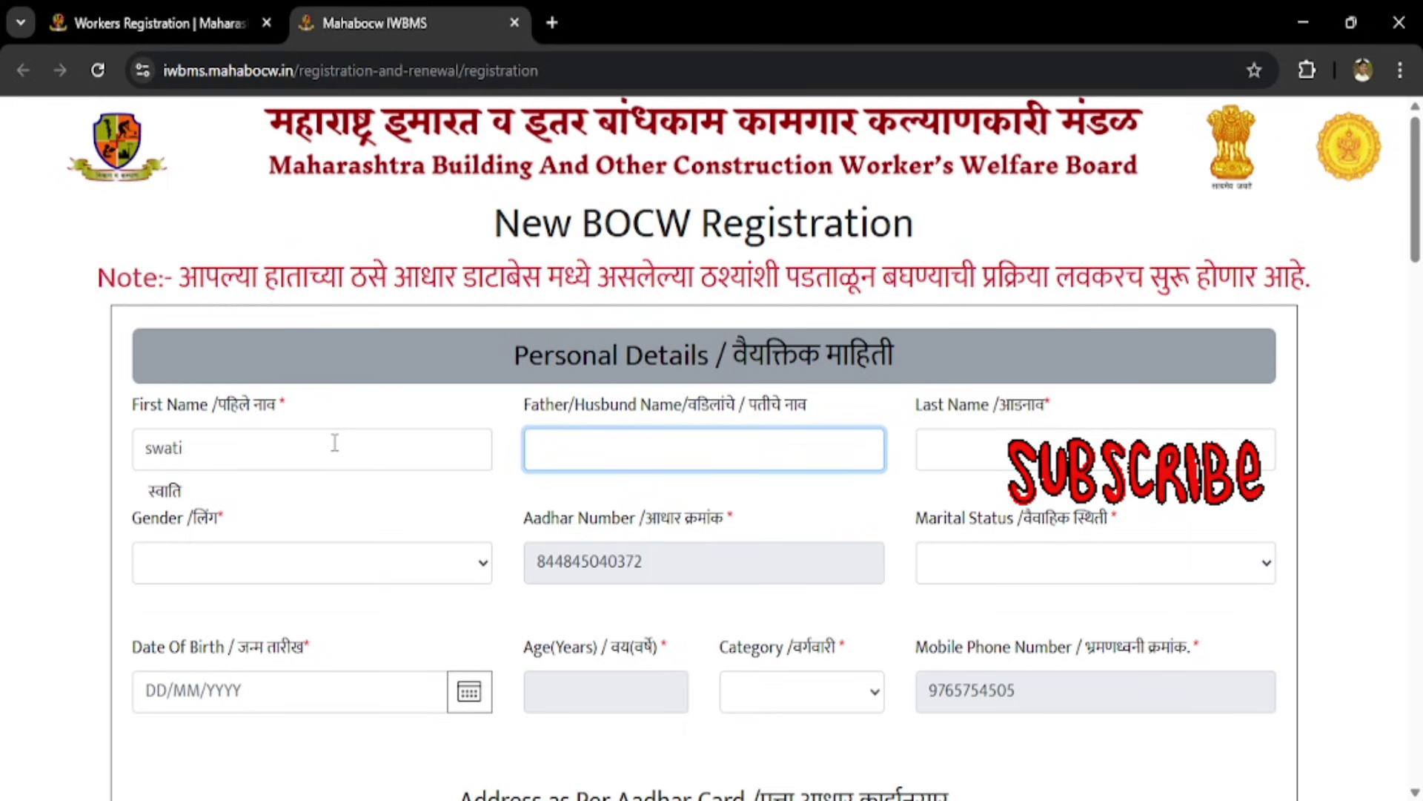
{"action": "left_click", "coordinate": [335, 562]}
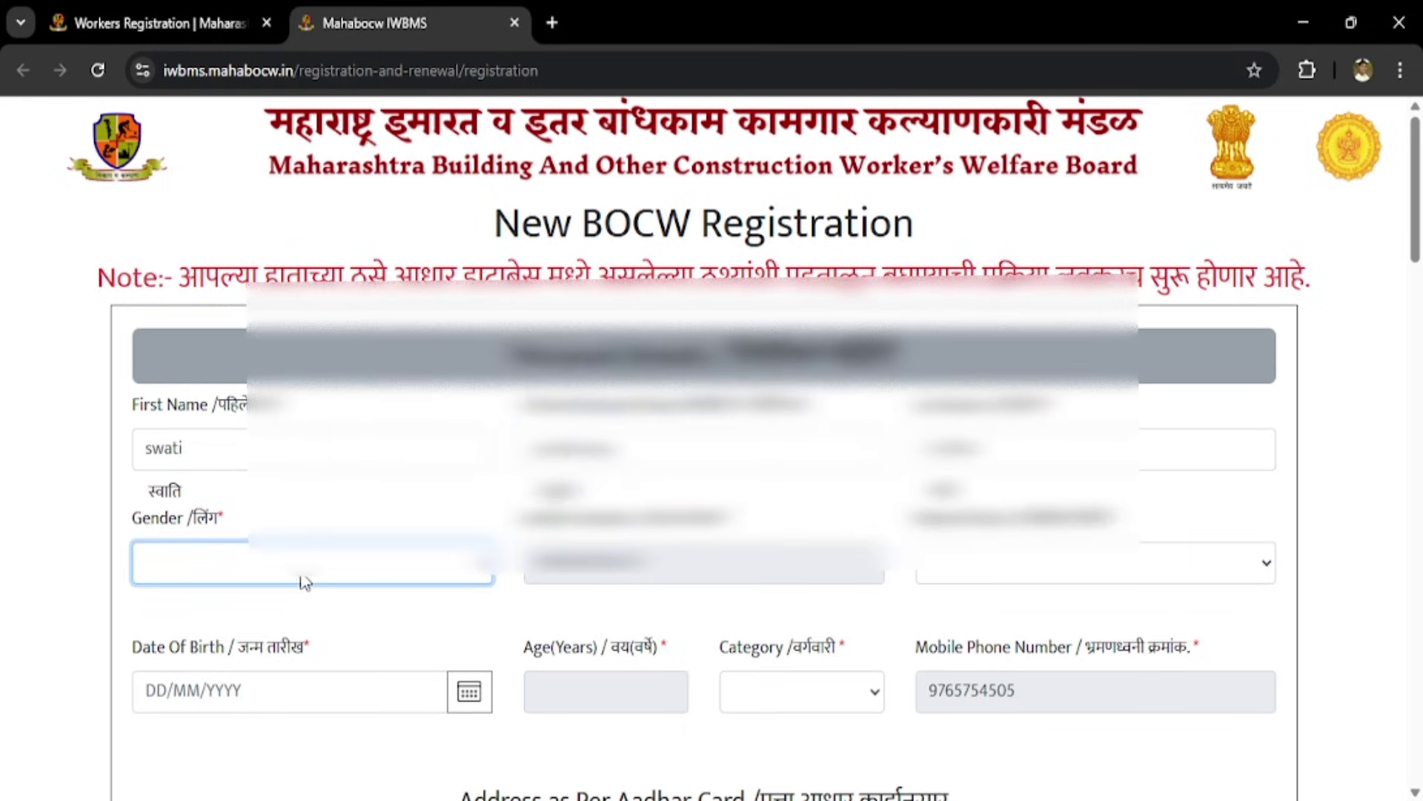
{"action": "left_click", "coordinate": [227, 671]}
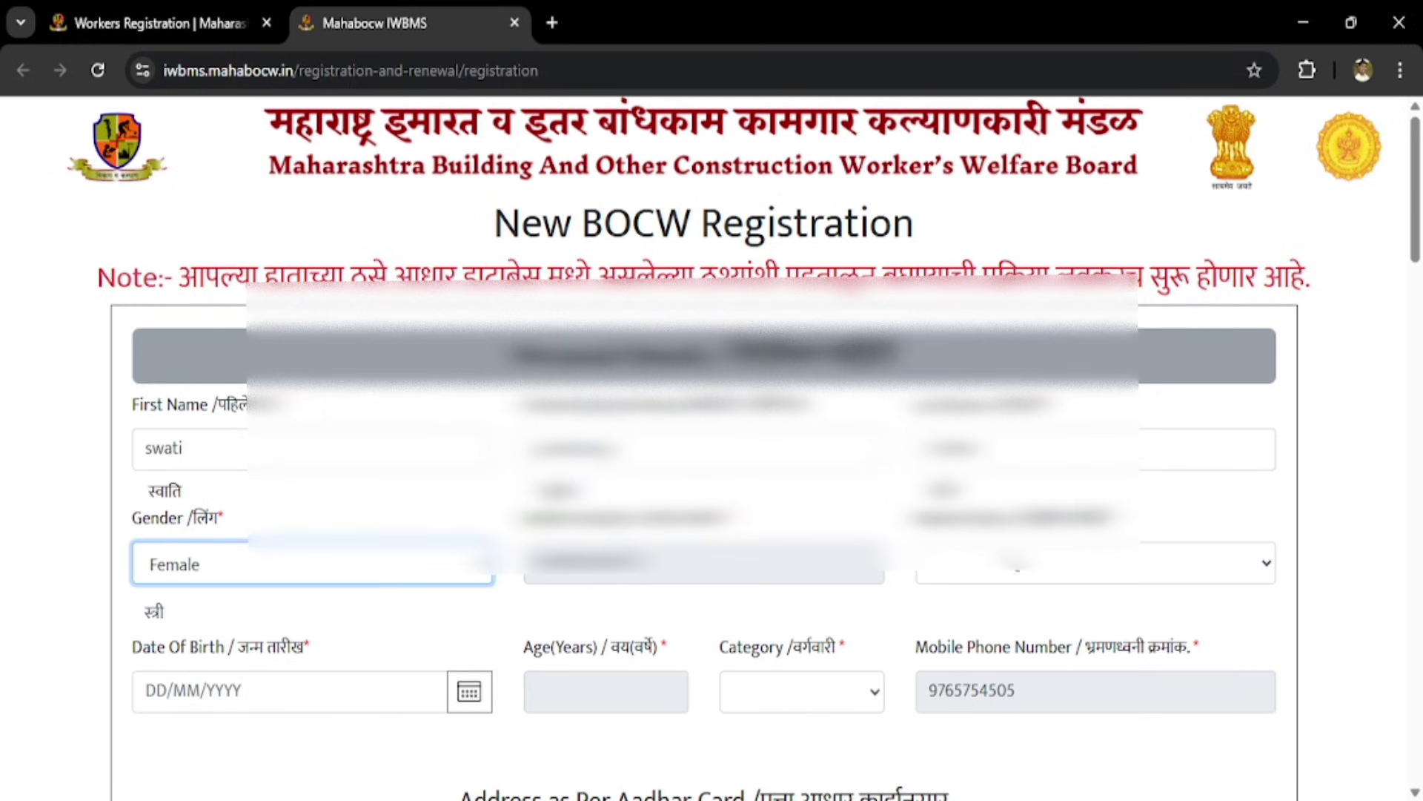
{"action": "left_click", "coordinate": [1015, 572]}
{"action": "left_click", "coordinate": [998, 415]}
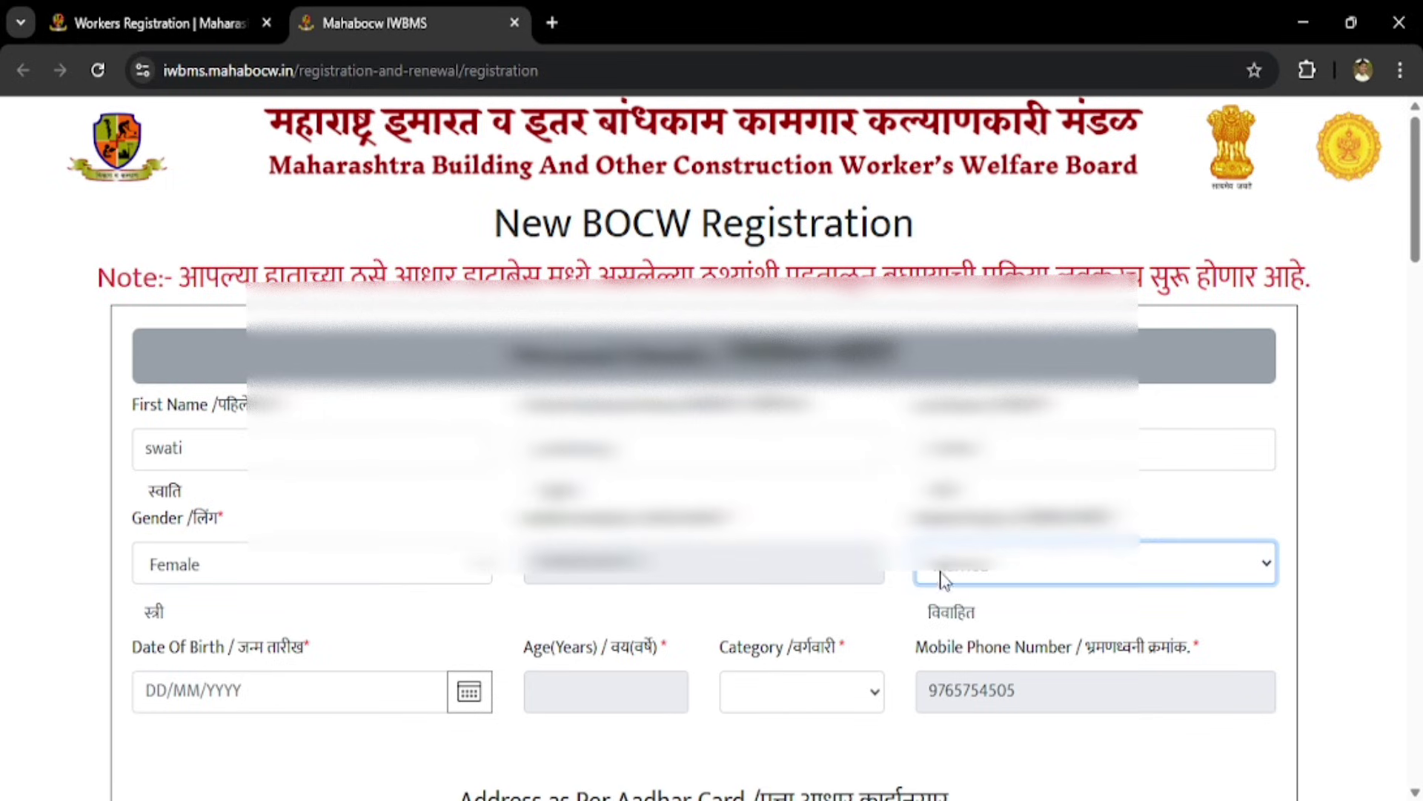
{"action": "scroll", "coordinate": [612, 561], "scroll_direction": "down", "scroll_amount": 2}
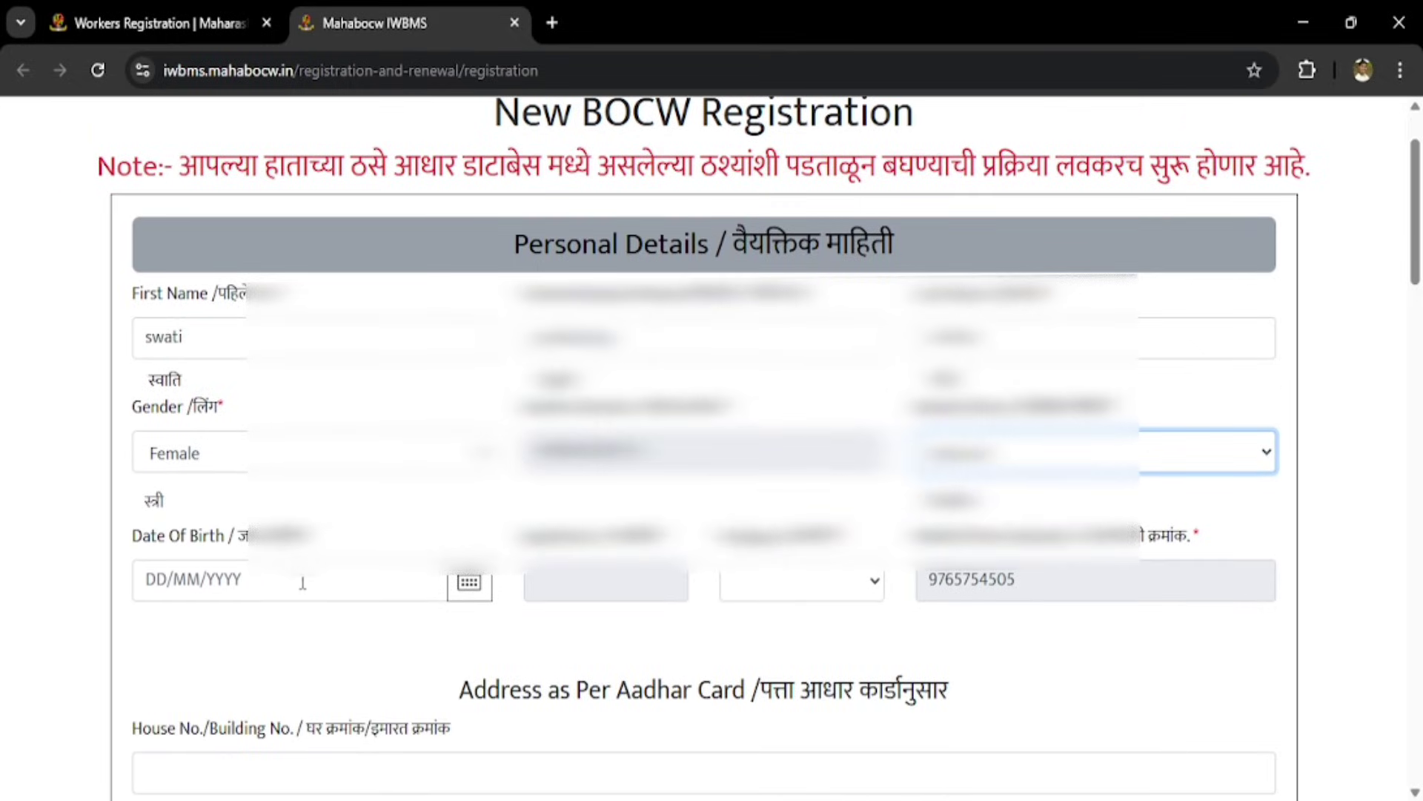
{"action": "left_click", "coordinate": [469, 581]}
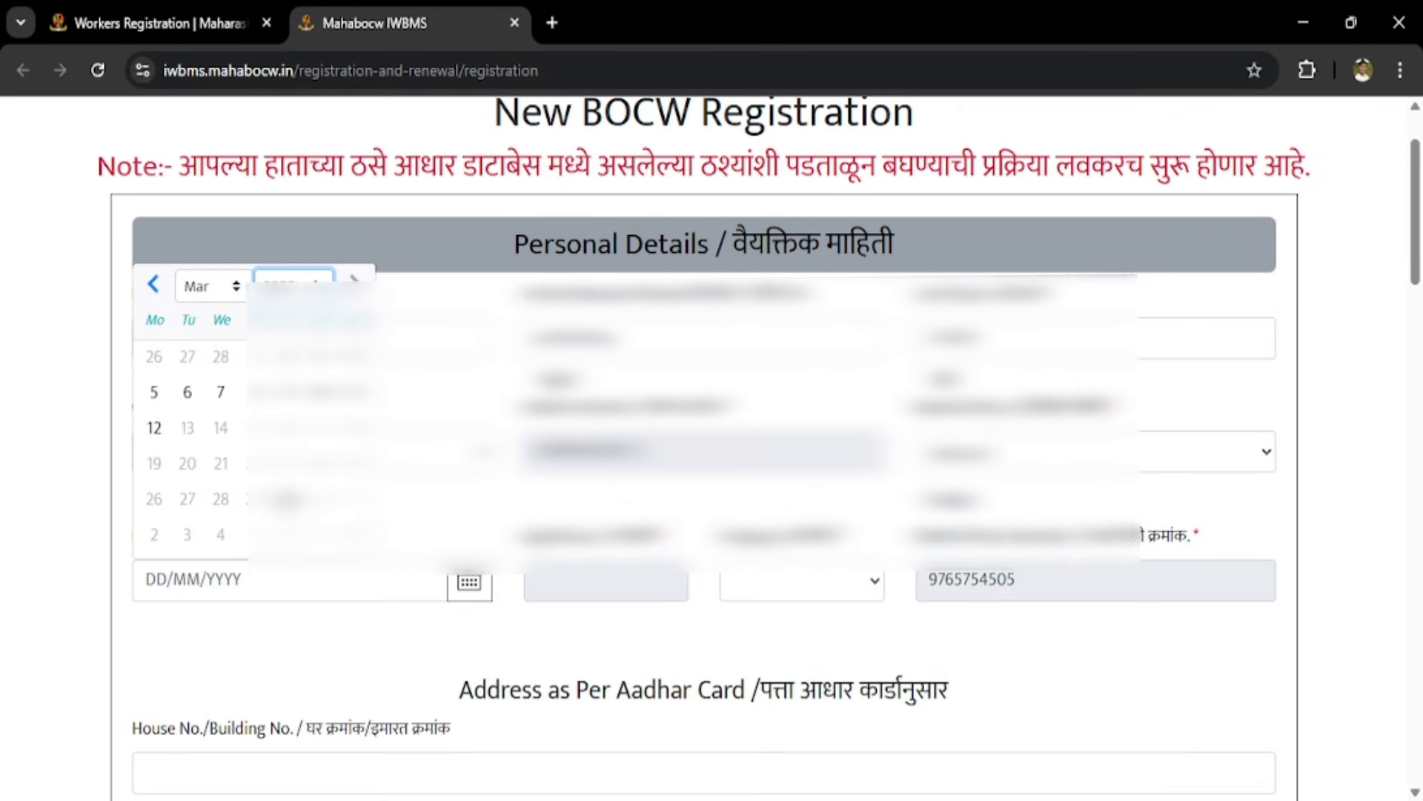
{"action": "left_click", "coordinate": [292, 464]}
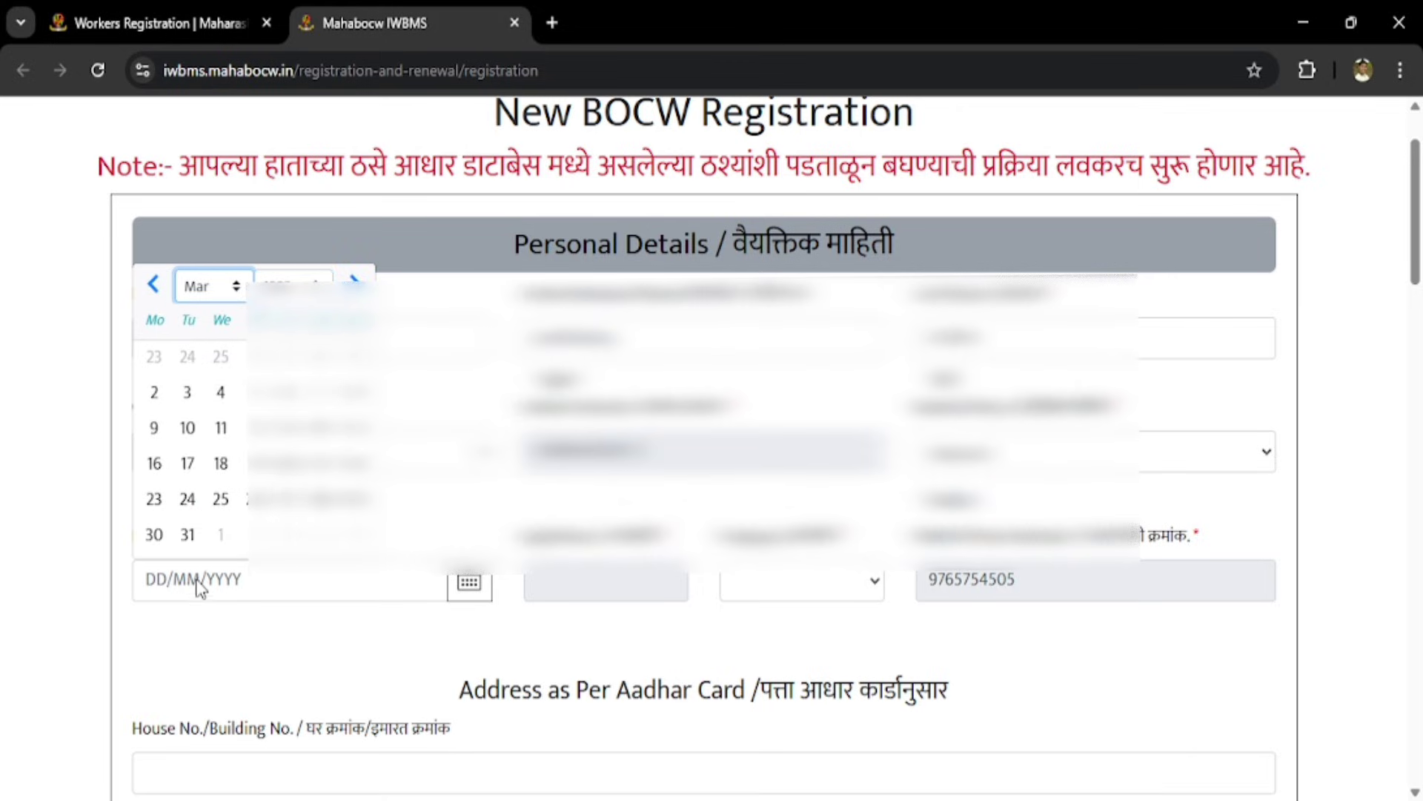
{"action": "left_click", "coordinate": [255, 534]}
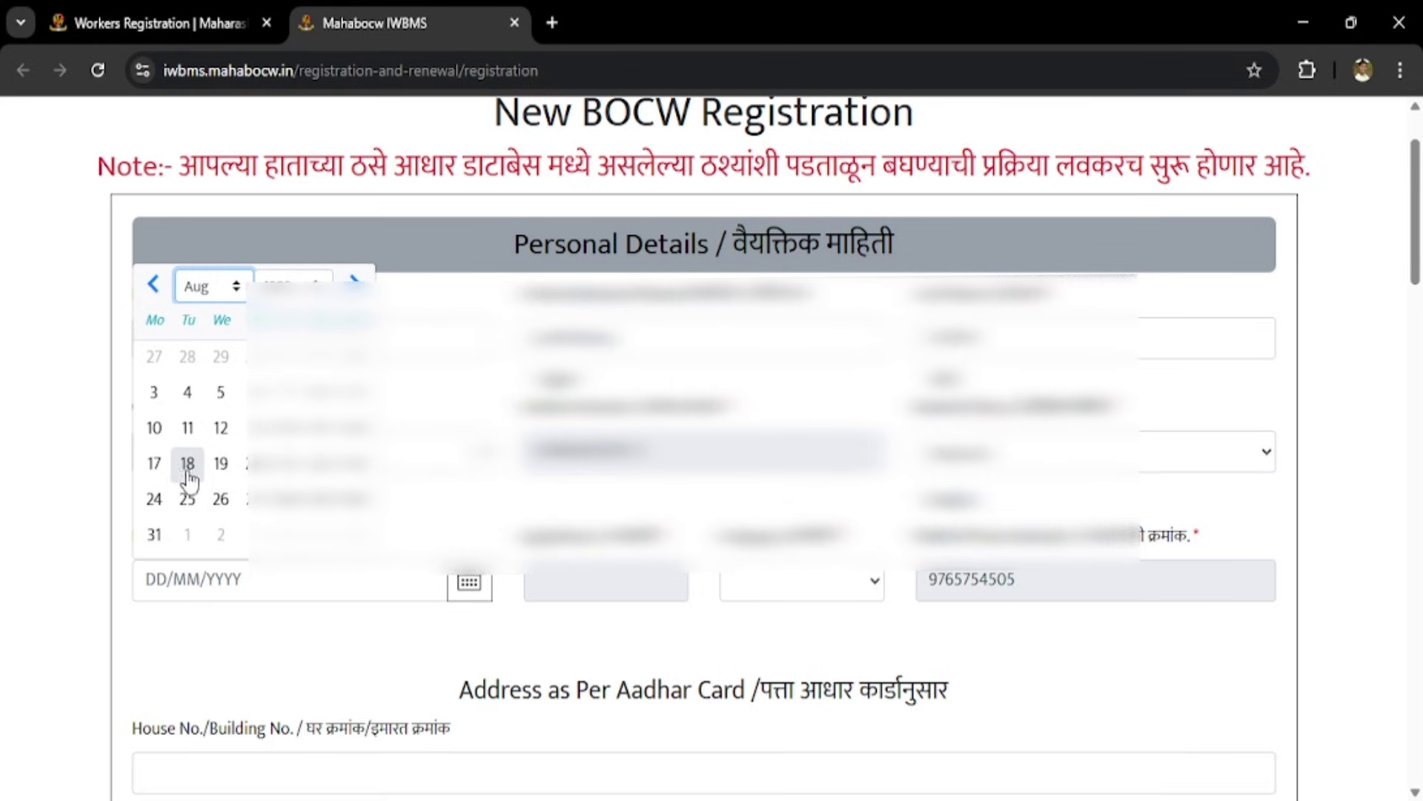
{"action": "left_click", "coordinate": [321, 391]}
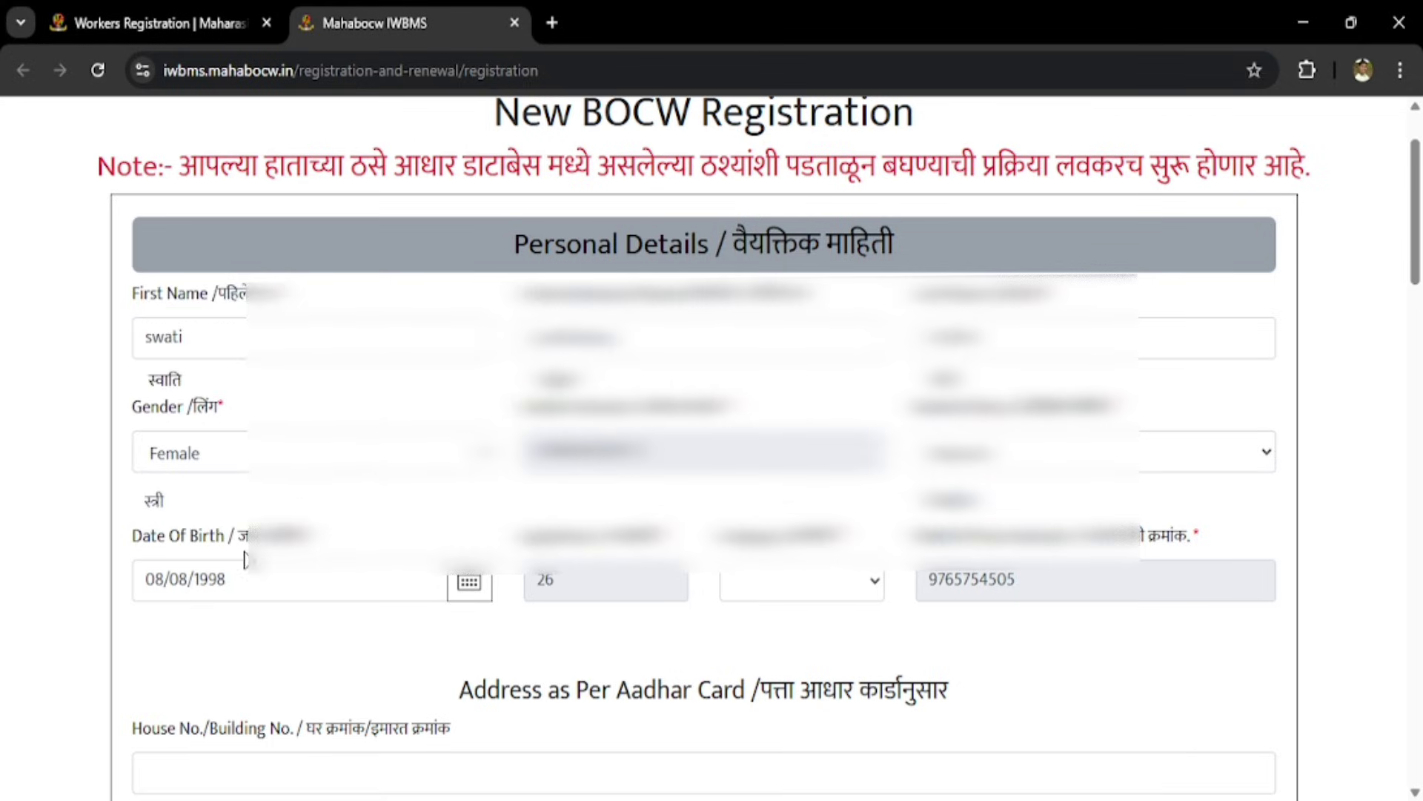
{"action": "left_click", "coordinate": [823, 592]}
{"action": "left_click", "coordinate": [788, 424]}
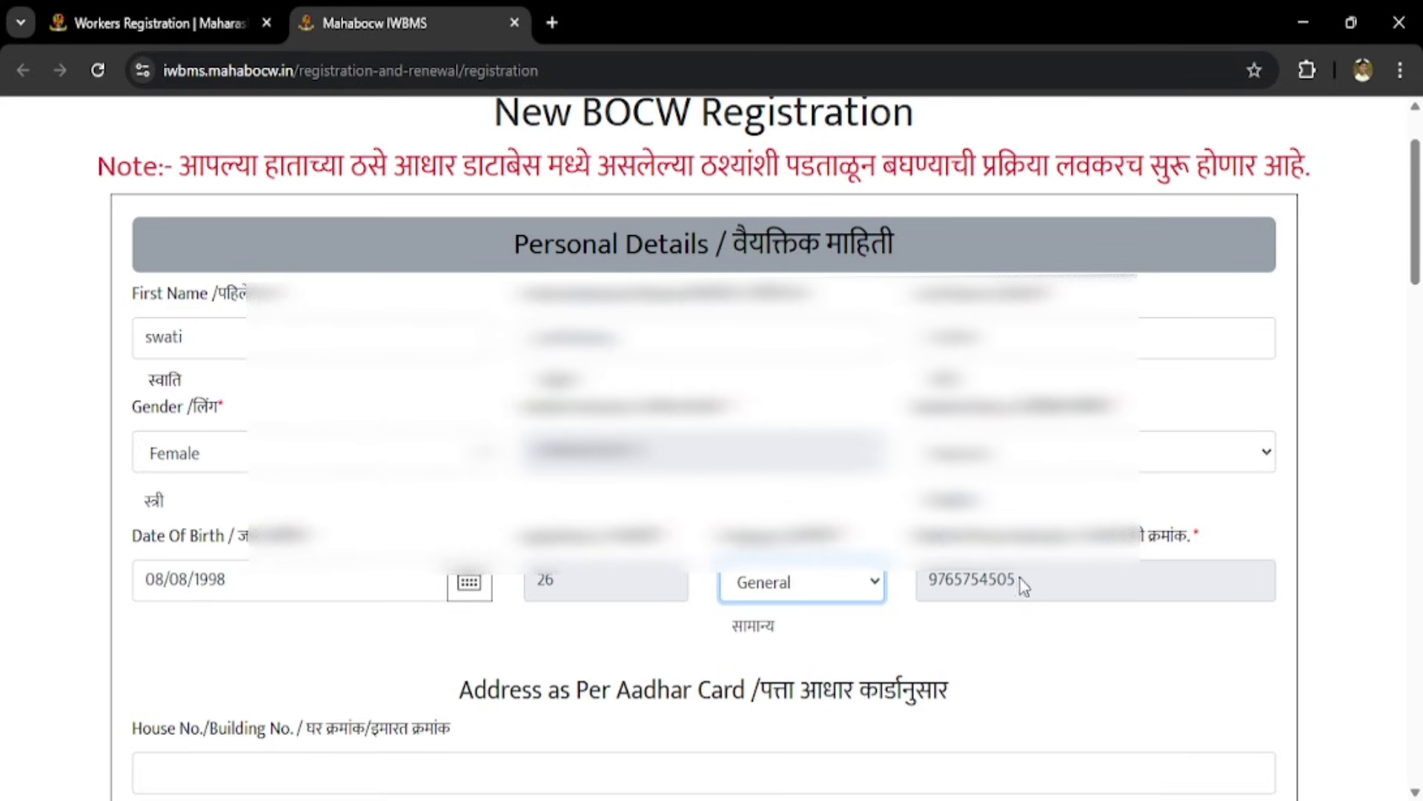
{"action": "scroll", "coordinate": [1020, 580], "scroll_direction": "down", "scroll_amount": 5}
{"action": "left_click", "coordinate": [255, 440]}
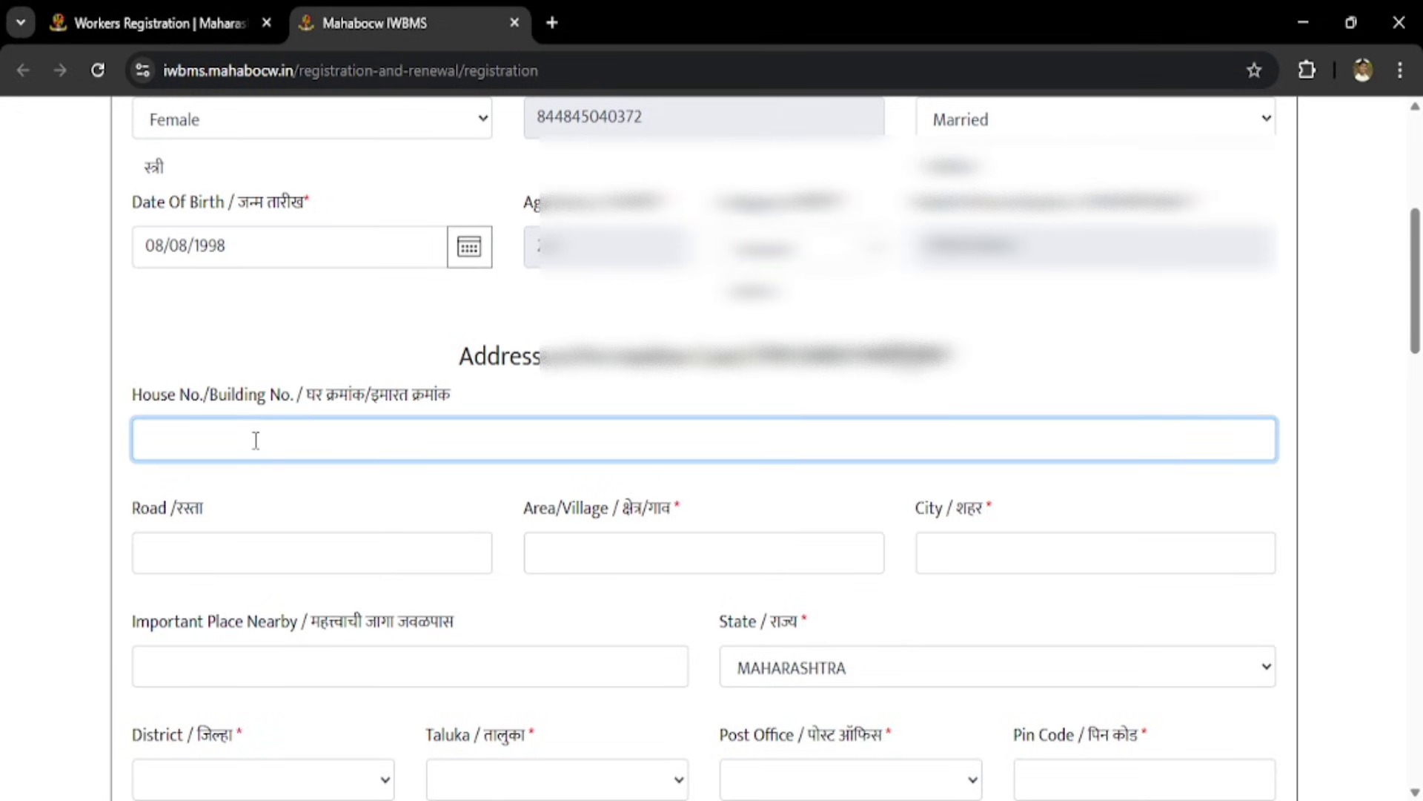
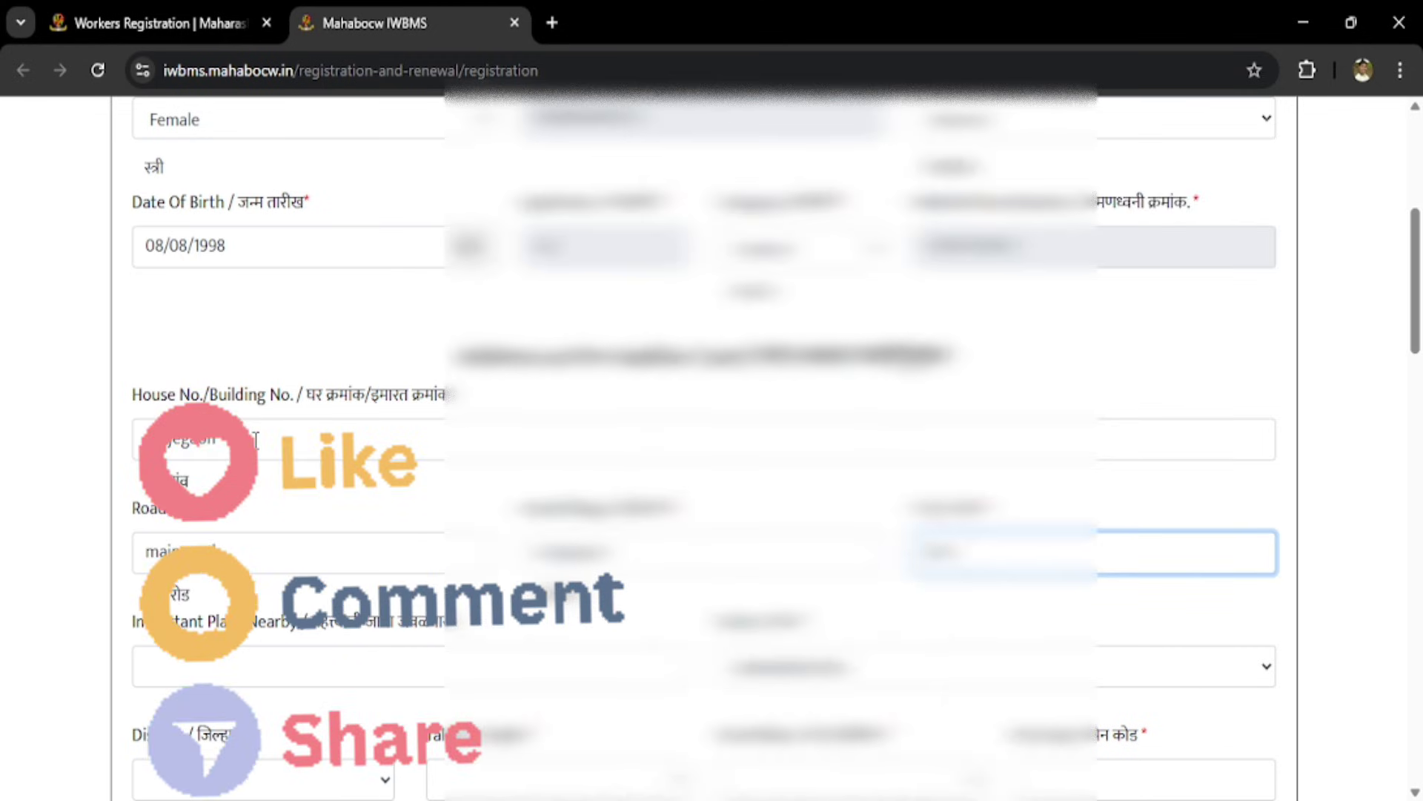
- Fill in the house details and the nearby landmark of the Aadhaar address
{"action": "key", "text": "Tab"}
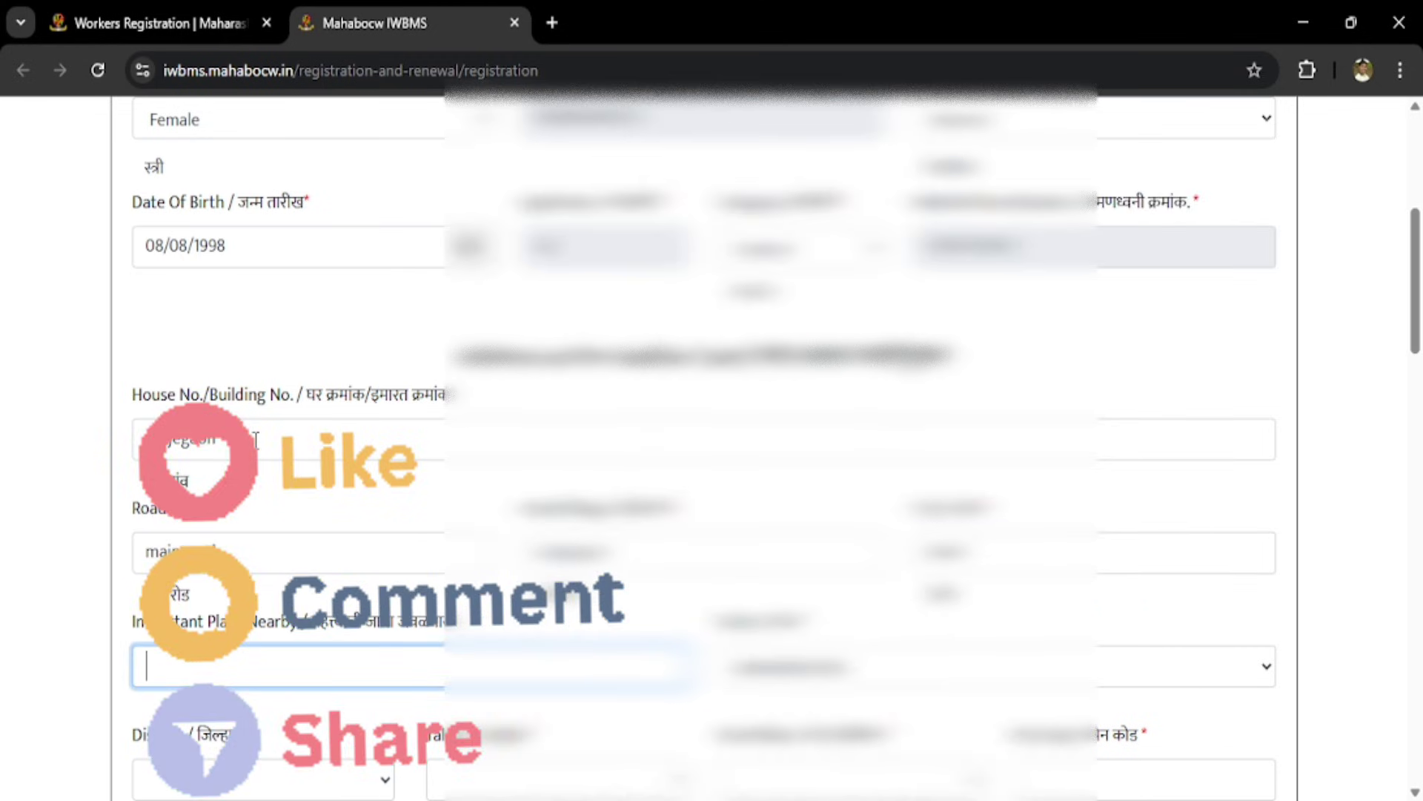
{"action": "key", "text": "Tab"}
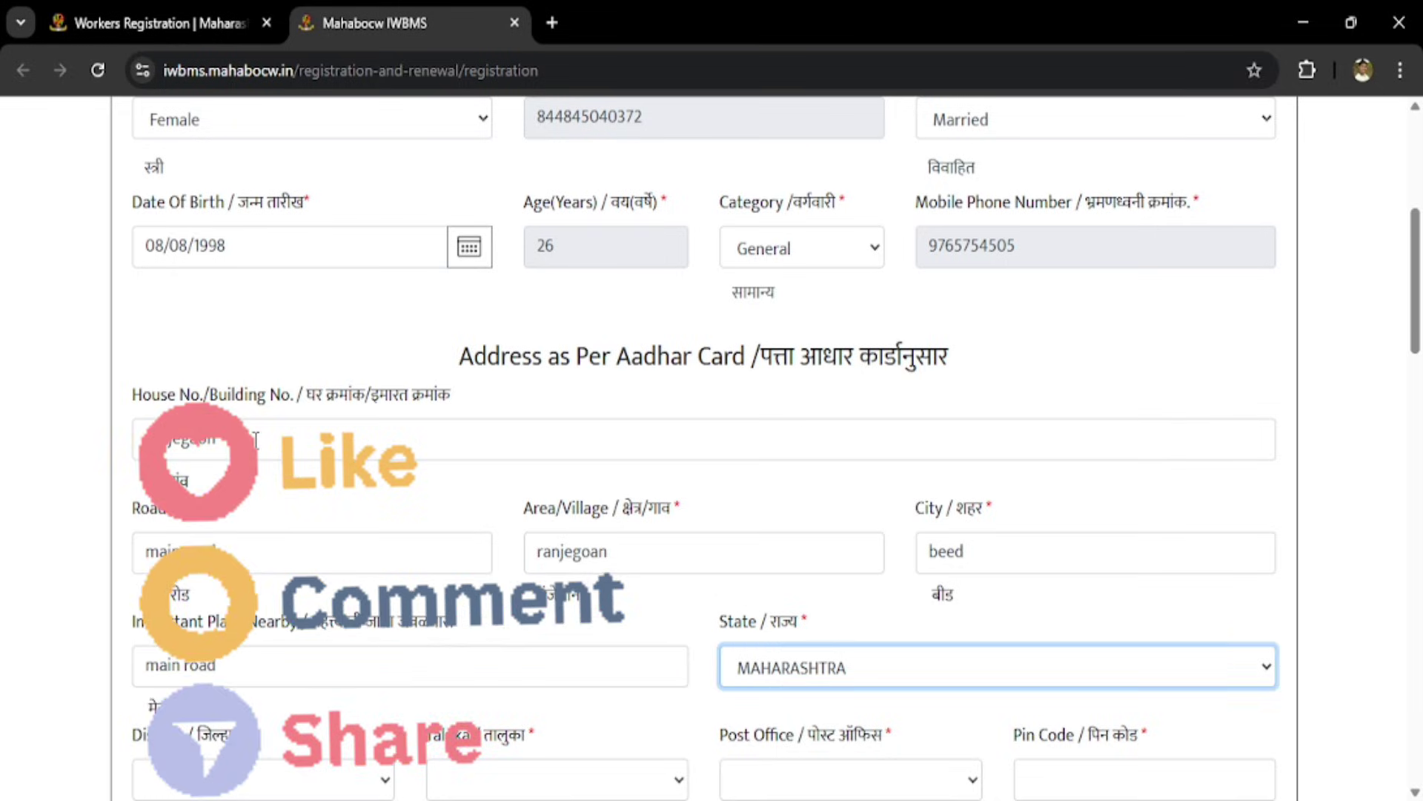
{"action": "scroll", "coordinate": [366, 416], "scroll_direction": "down", "scroll_amount": 2}
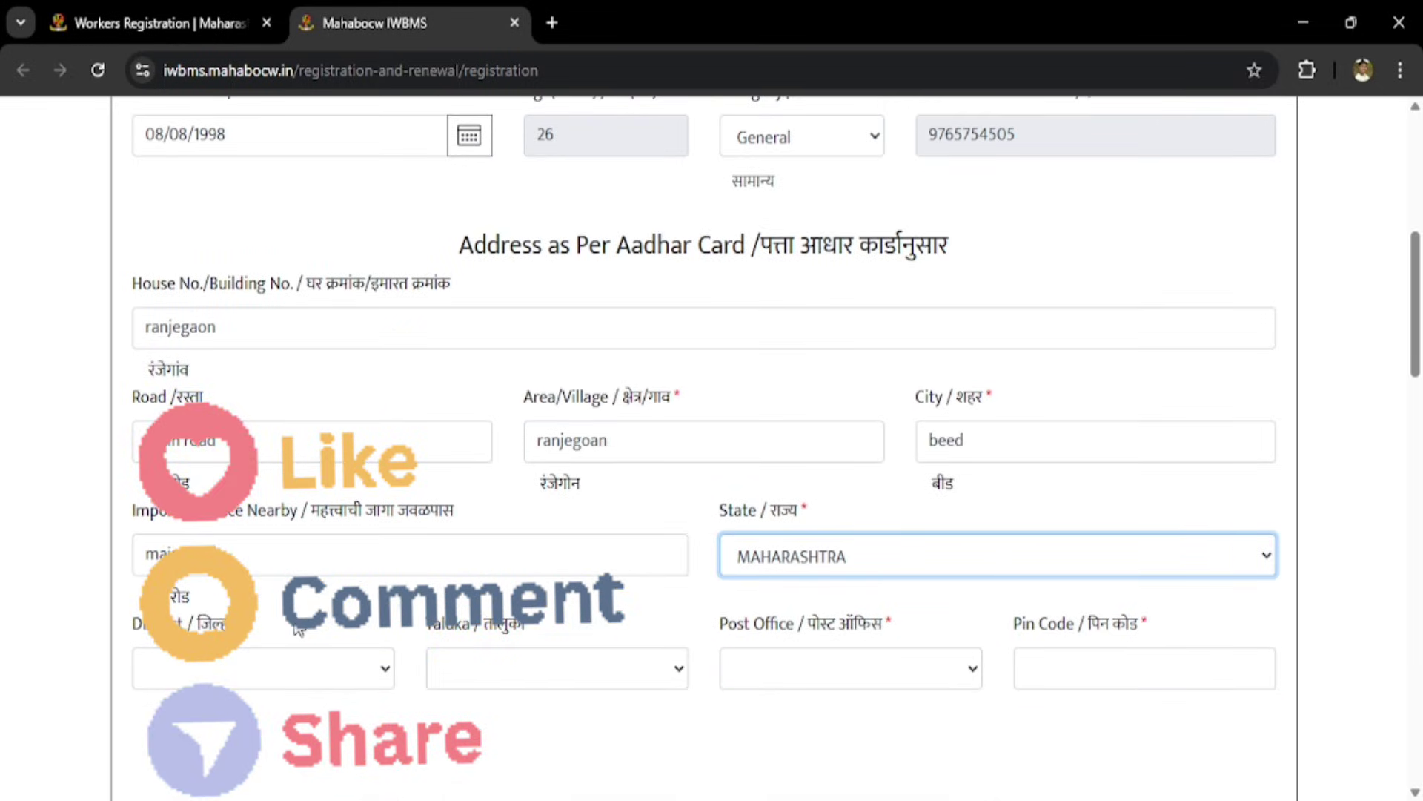
- Select district Beed, taluka Beed and the post office so the pin code fills
{"action": "left_click", "coordinate": [229, 673]}
{"action": "key", "text": "b"}
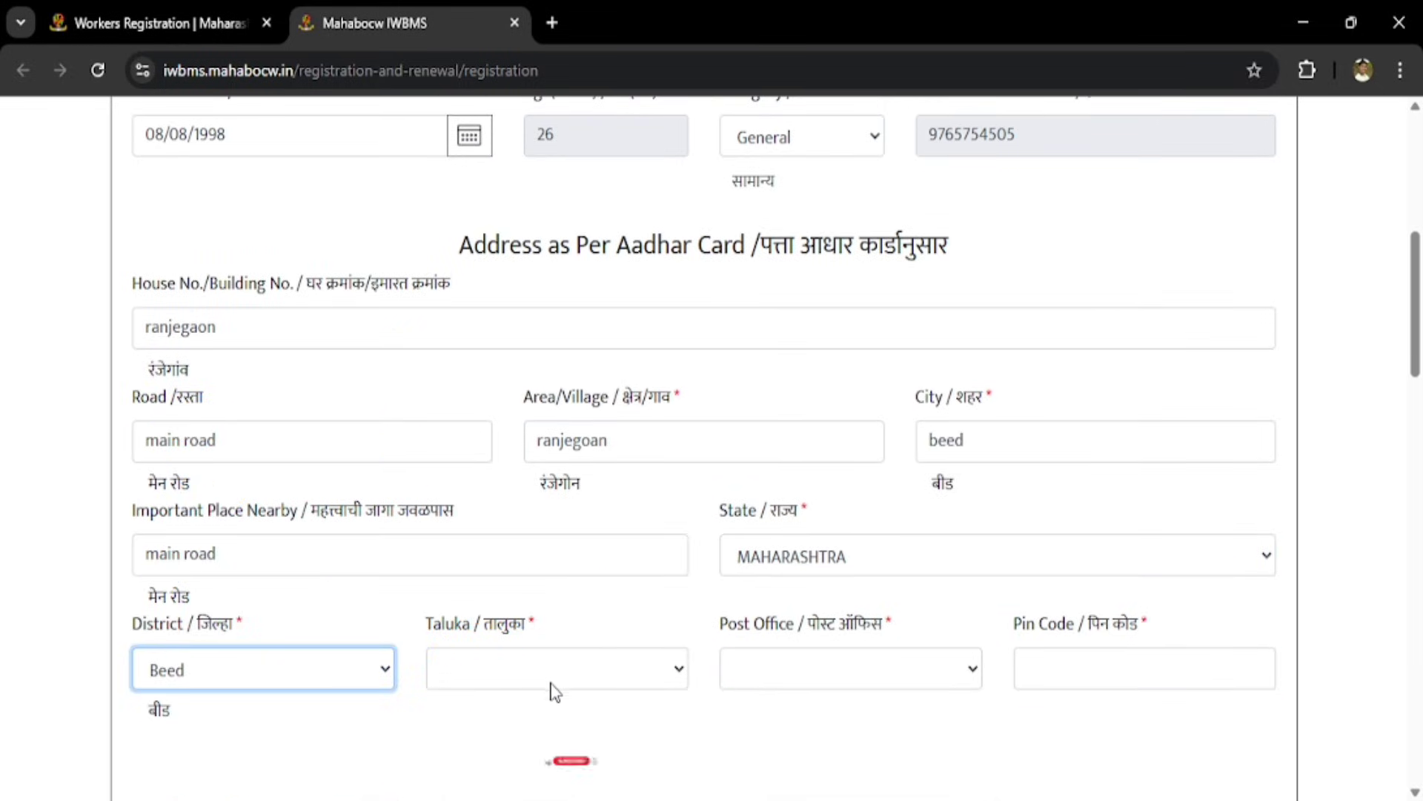
{"action": "left_click", "coordinate": [545, 679]}
{"action": "key", "text": "b"}
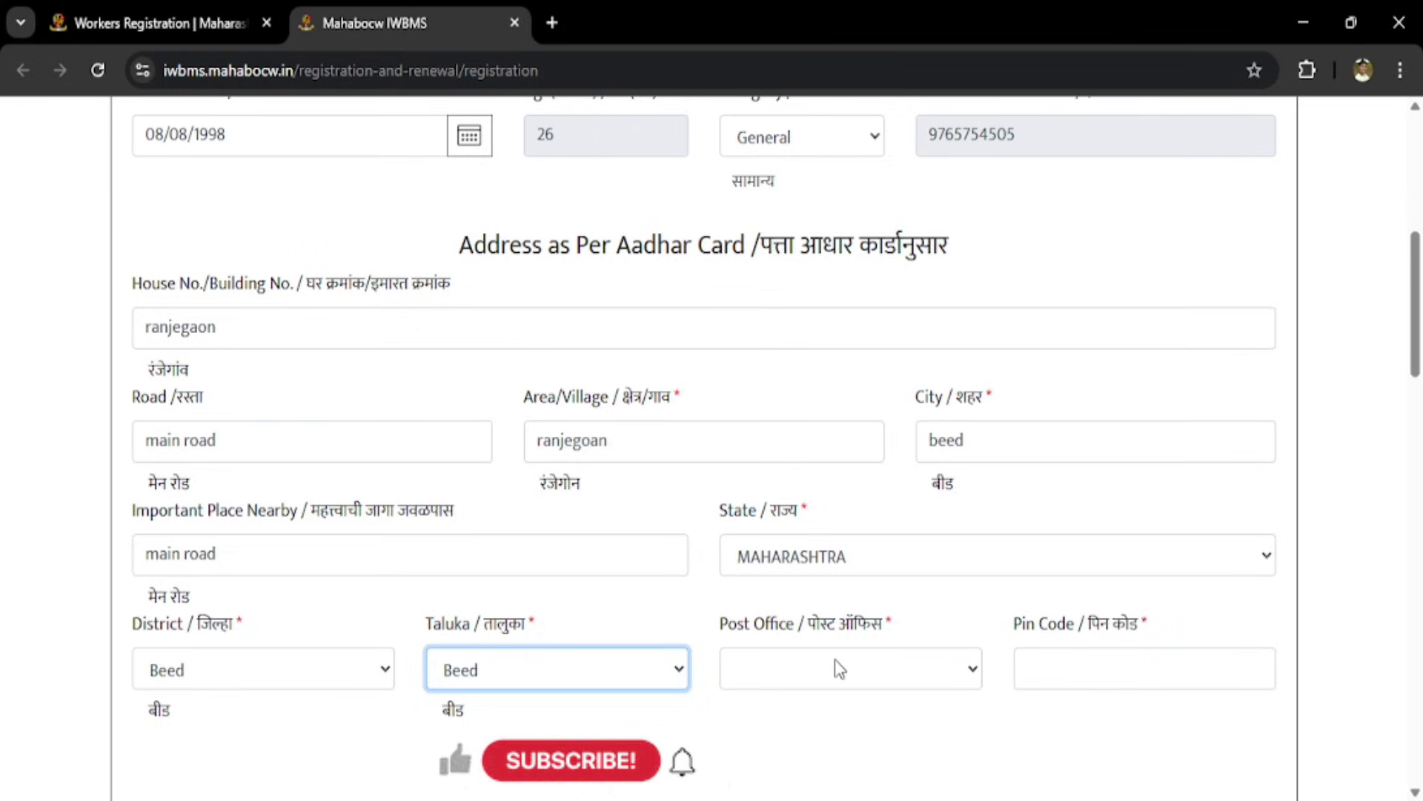
{"action": "left_click", "coordinate": [835, 660]}
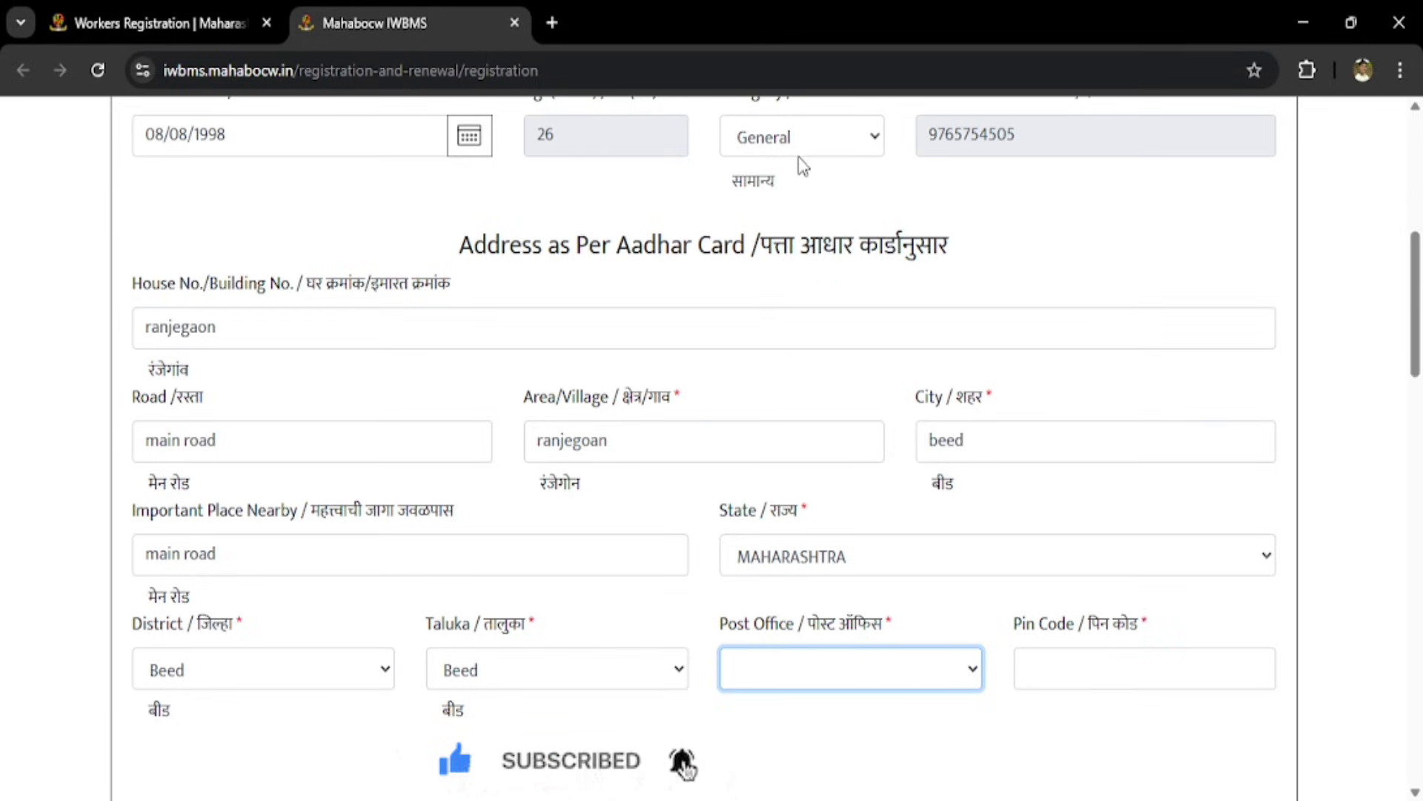
{"action": "key", "text": "Down"}
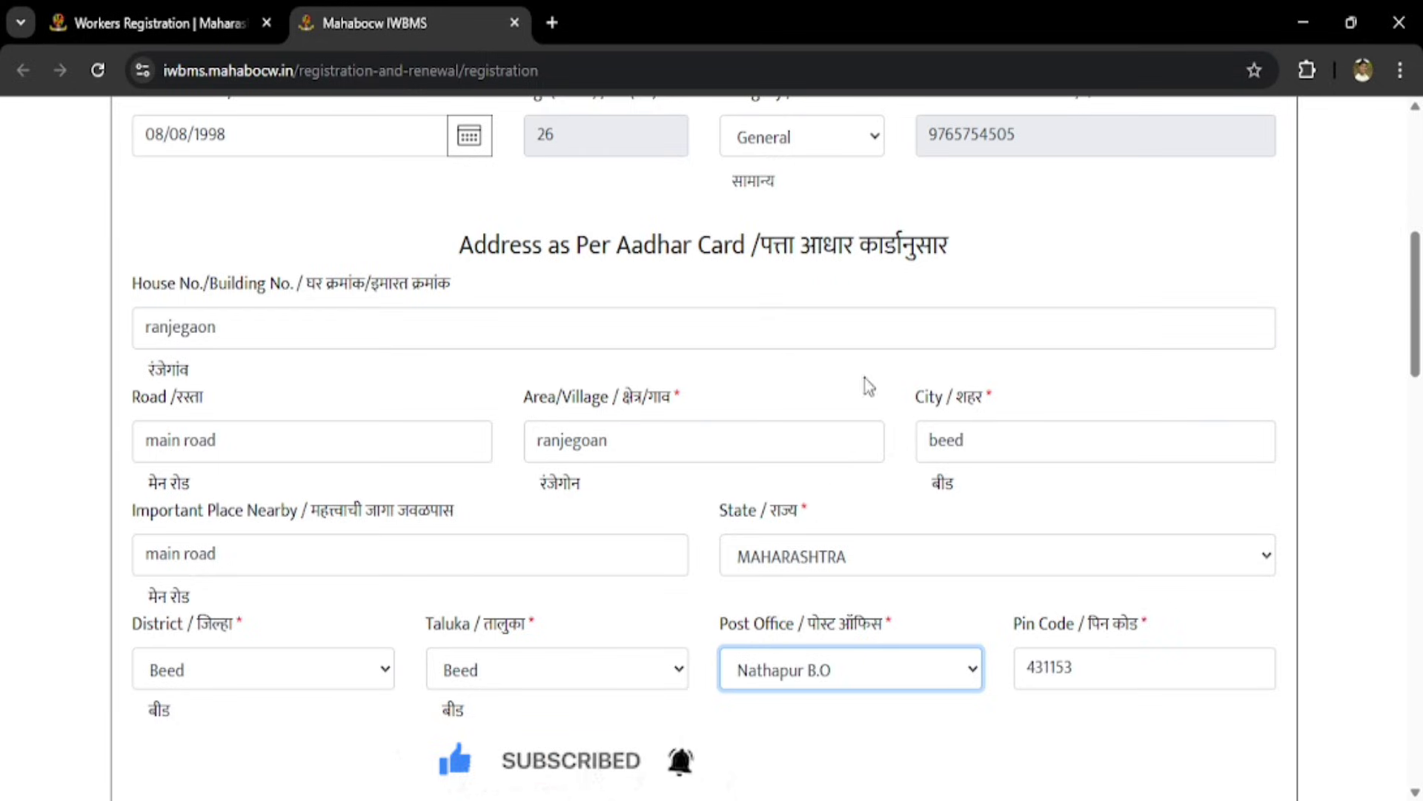
- Scroll the Family Details table to the right and add a second member row
{"action": "scroll", "coordinate": [755, 629], "scroll_direction": "down", "scroll_amount": 5}
{"action": "scroll", "coordinate": [511, 540], "scroll_direction": "down", "scroll_amount": 5}
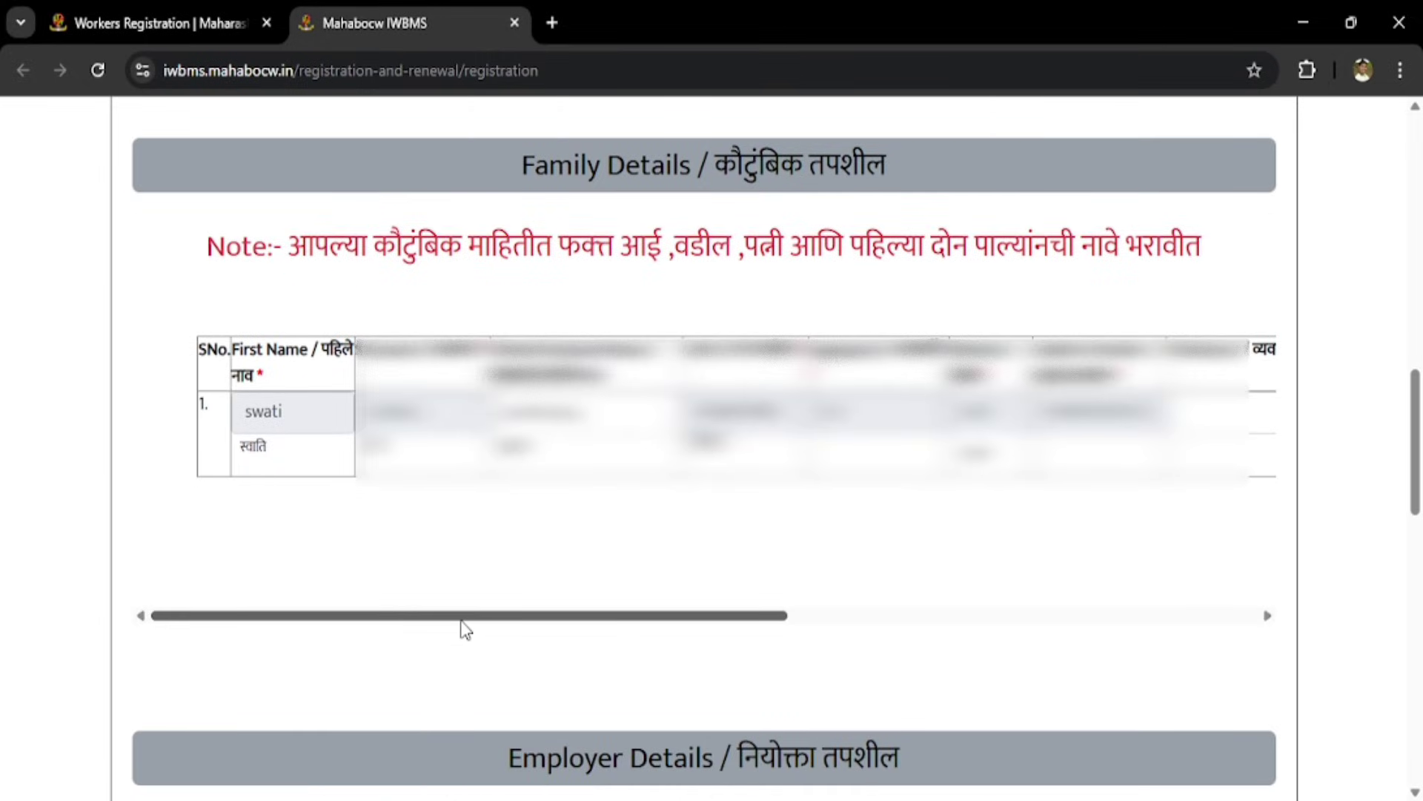
{"action": "left_click_drag", "start_coordinate": [459, 618], "coordinate": [778, 636]}
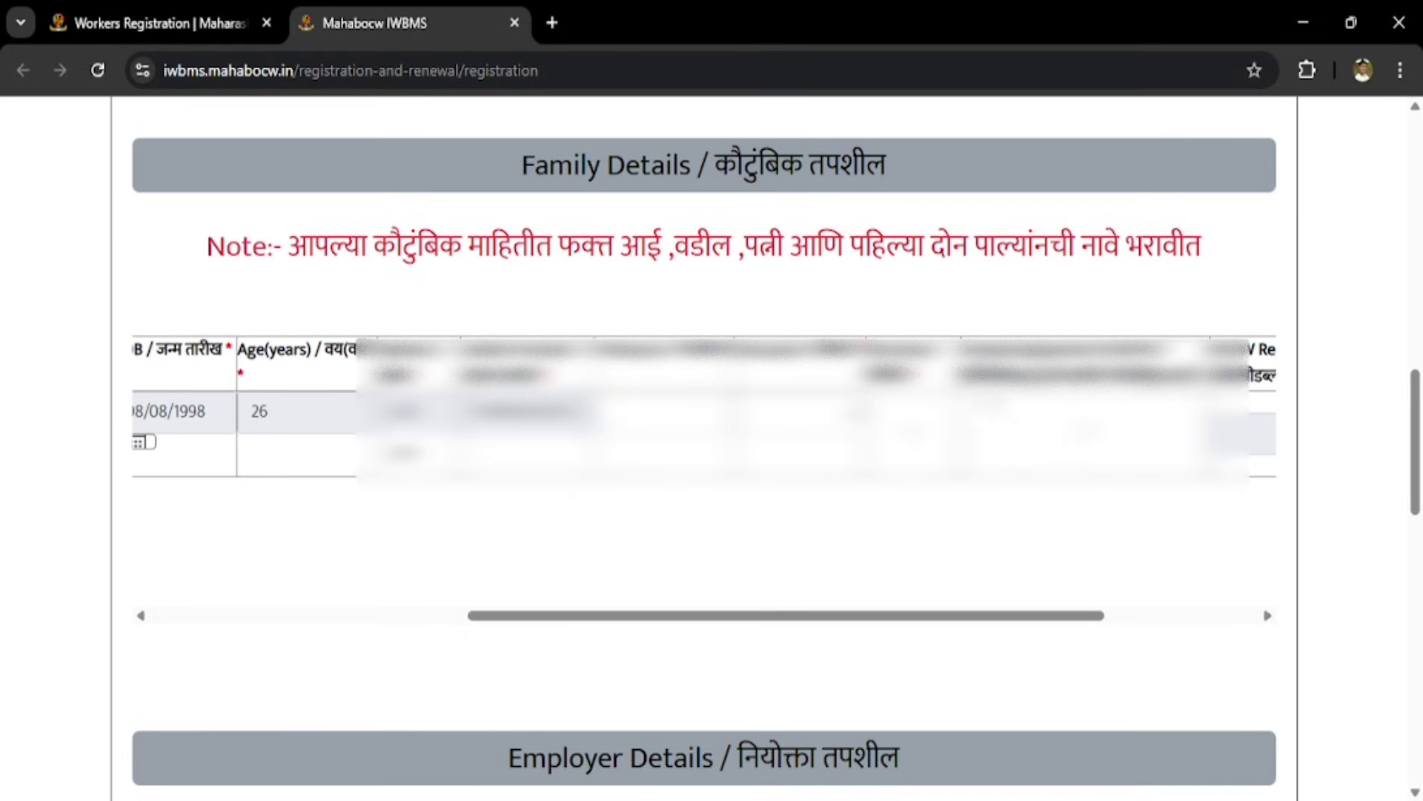
{"action": "left_click_drag", "start_coordinate": [884, 616], "coordinate": [1039, 663]}
{"action": "left_click", "coordinate": [1142, 528]}
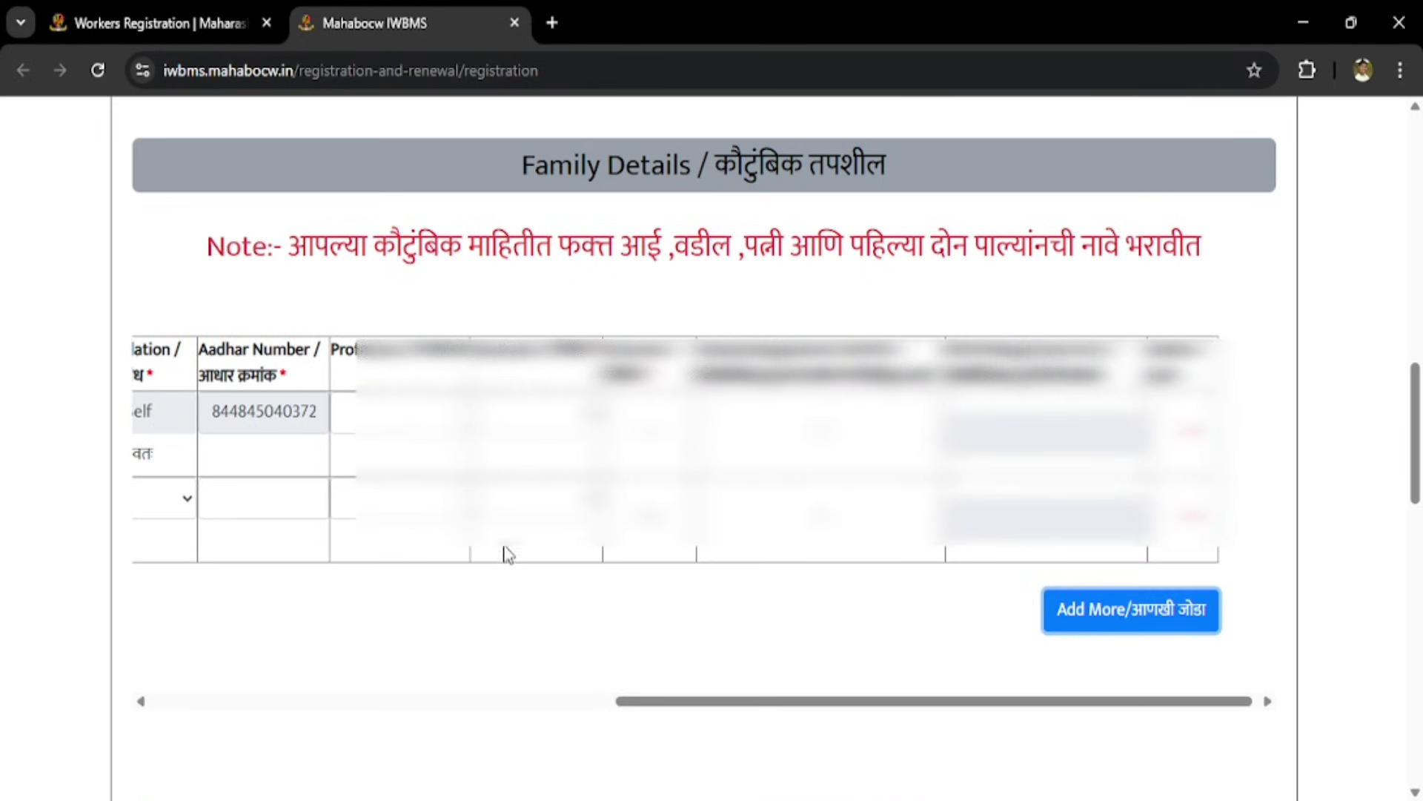
{"action": "left_click_drag", "start_coordinate": [861, 696], "coordinate": [388, 701]}
- Enter the second member's first name and pick 17/06/1992 as the birth date
{"action": "left_click", "coordinate": [277, 497]}
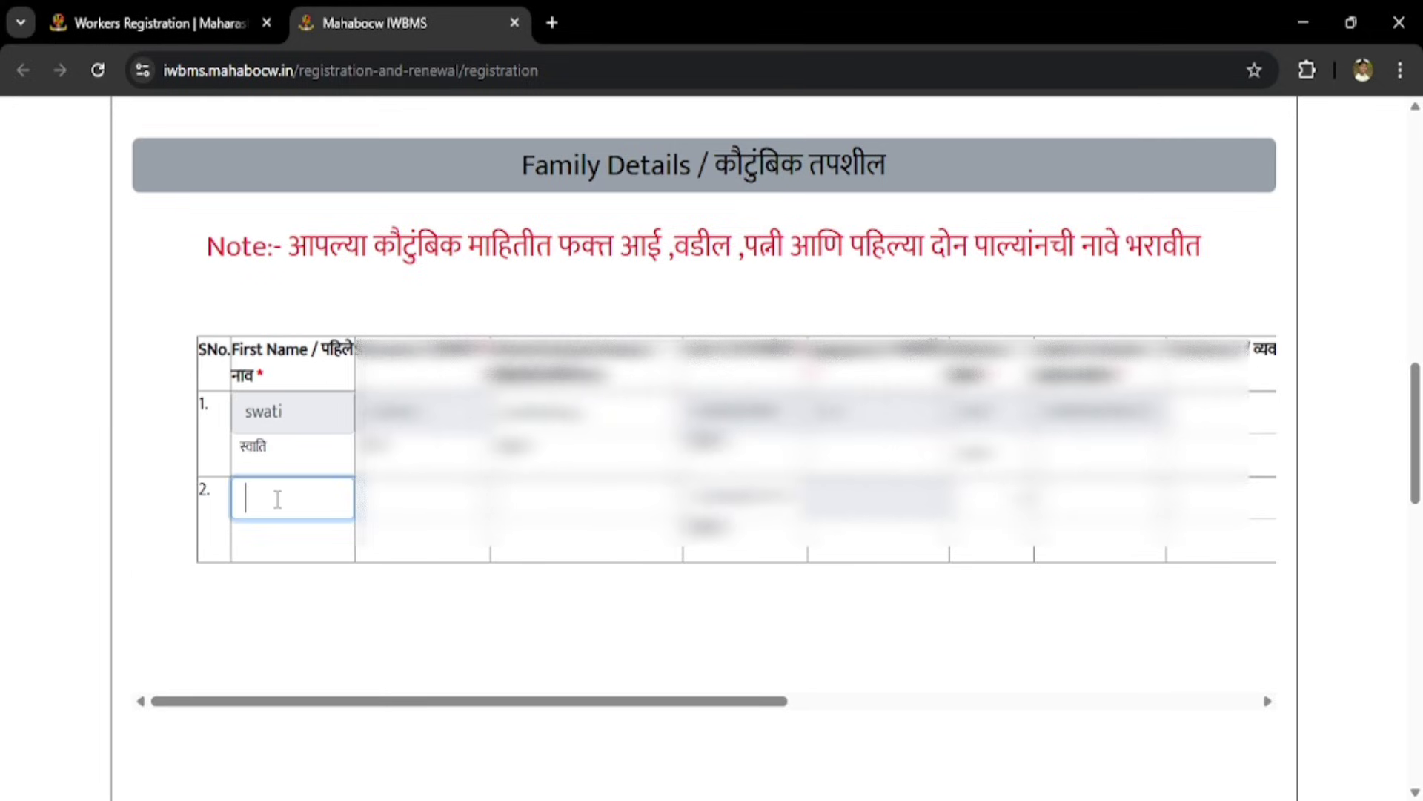
{"action": "left_click_drag", "start_coordinate": [639, 702], "coordinate": [1281, 706]}
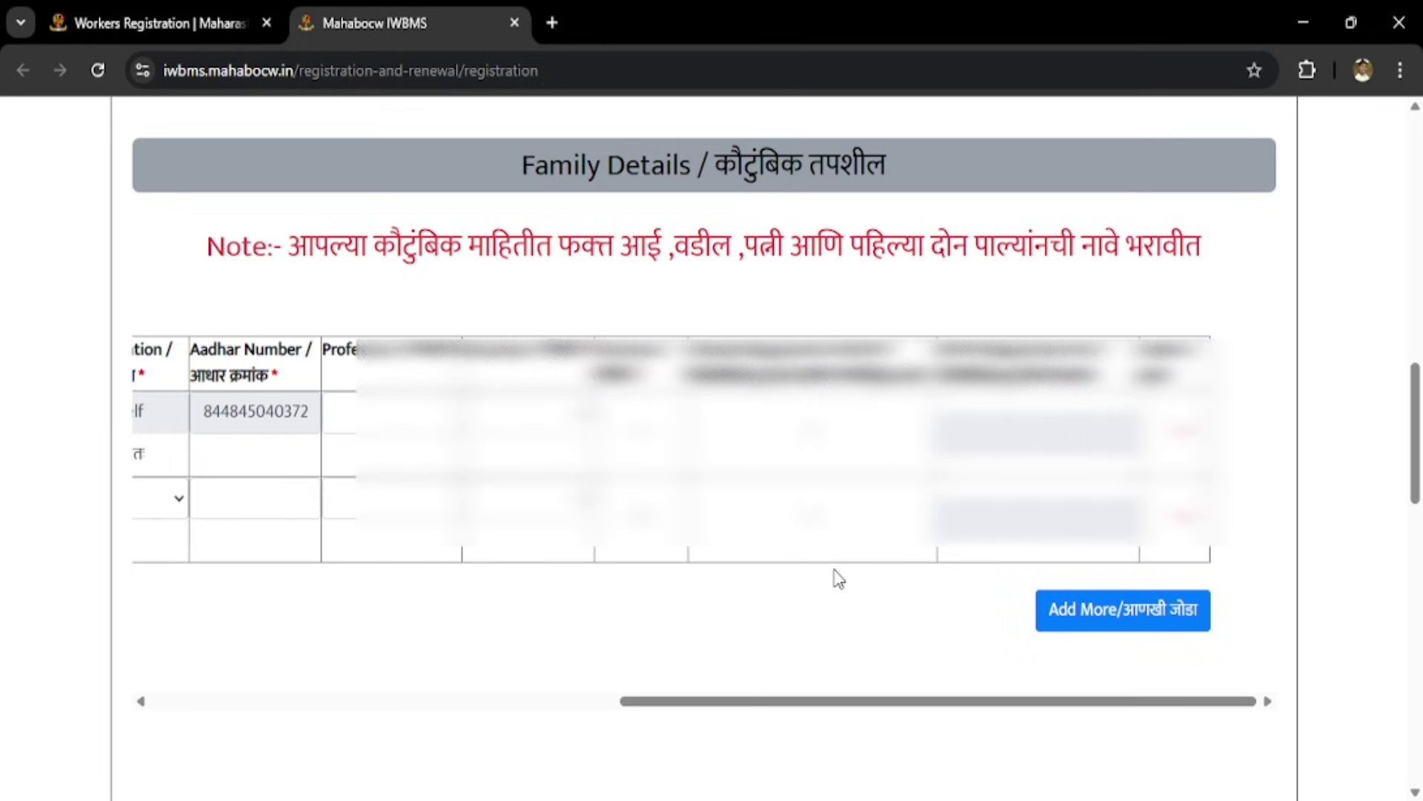
{"action": "left_click_drag", "start_coordinate": [1023, 708], "coordinate": [556, 677]}
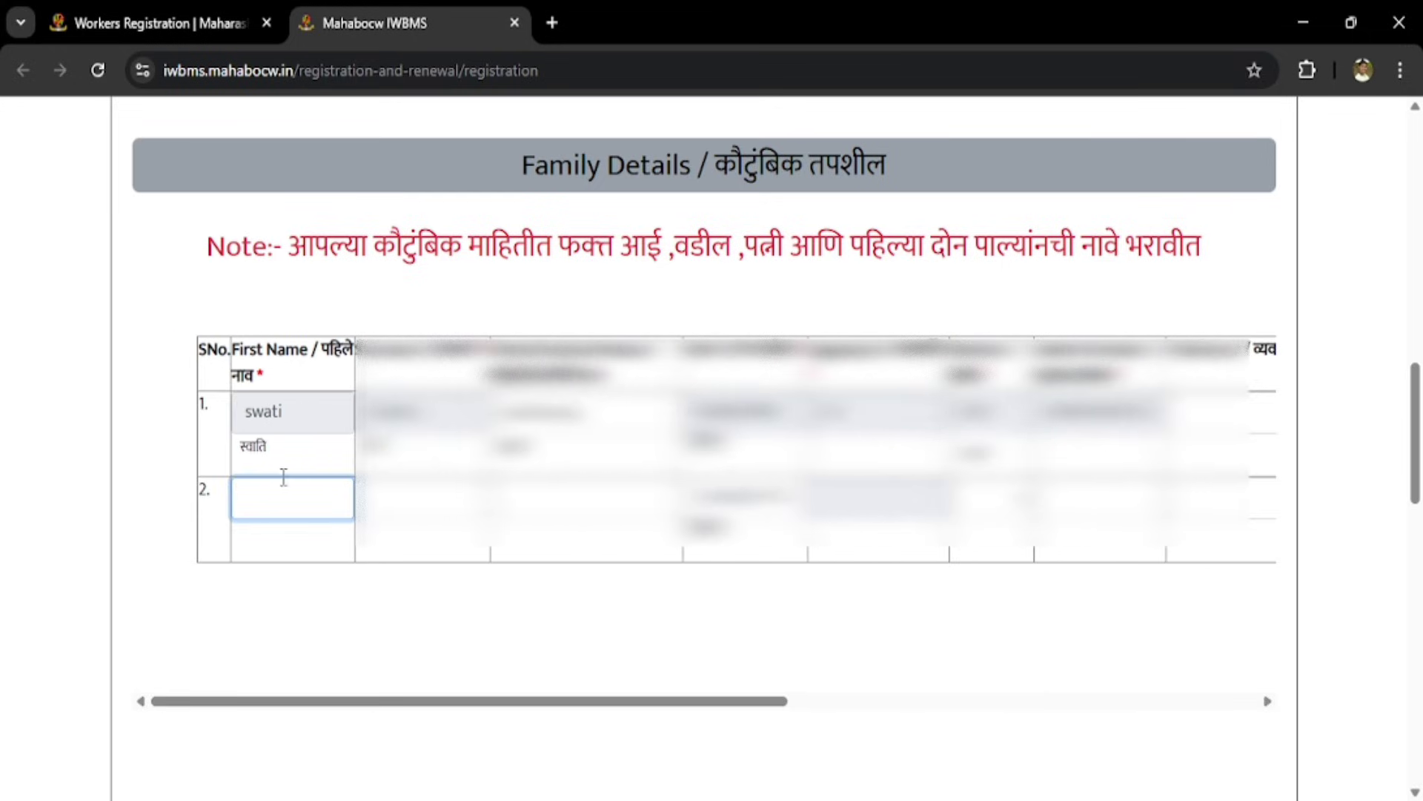
{"action": "type", "text": "pandurang"}
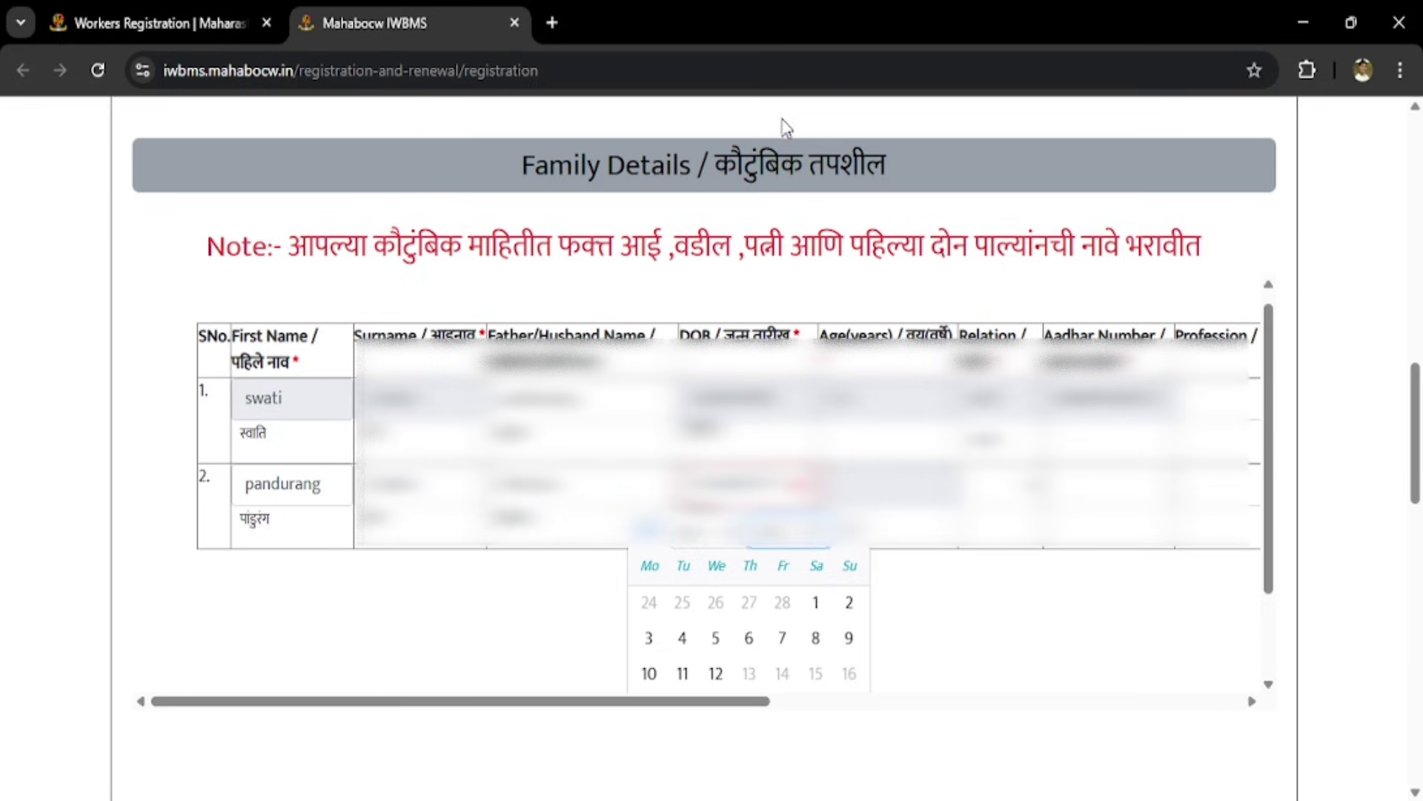
{"action": "left_click", "coordinate": [779, 34]}
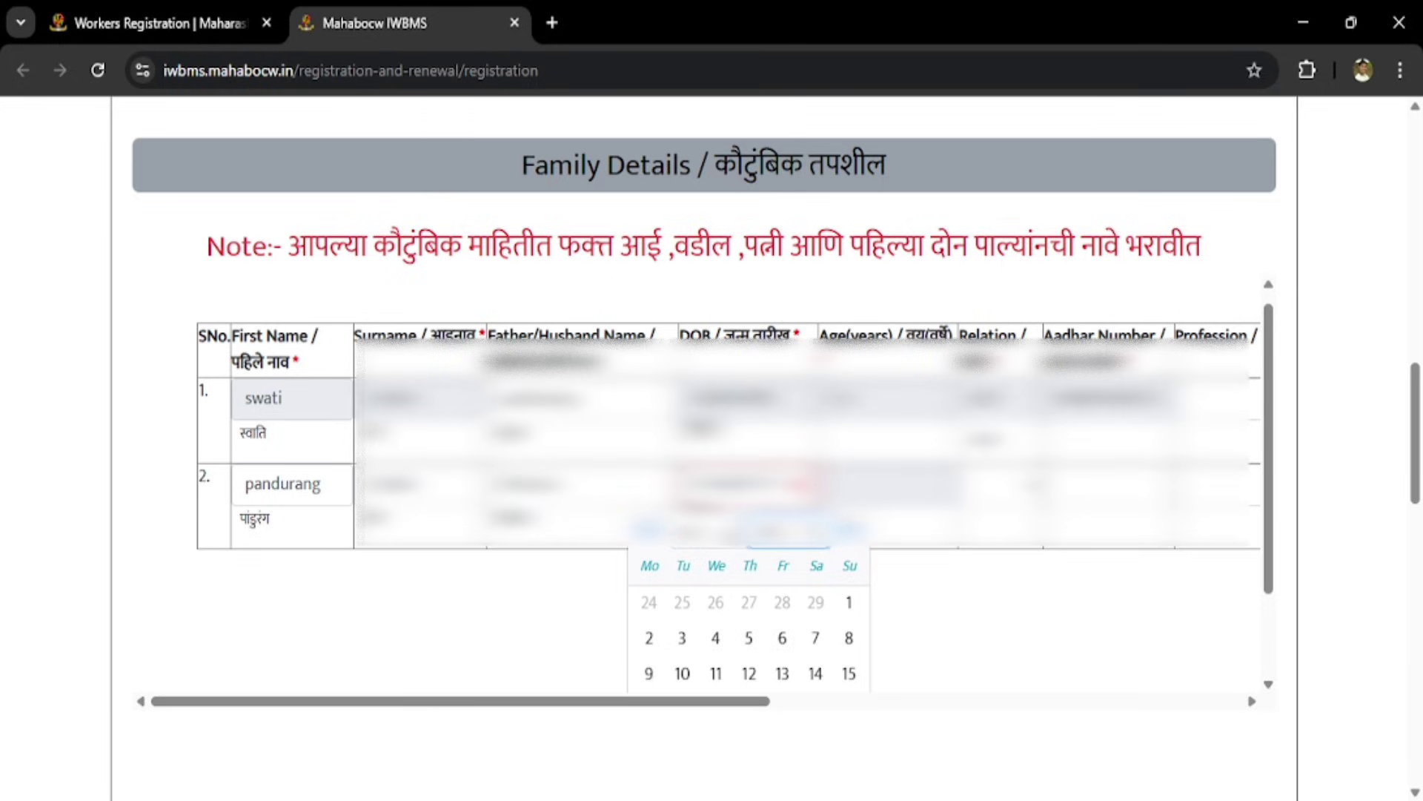
{"action": "left_click", "coordinate": [701, 361]}
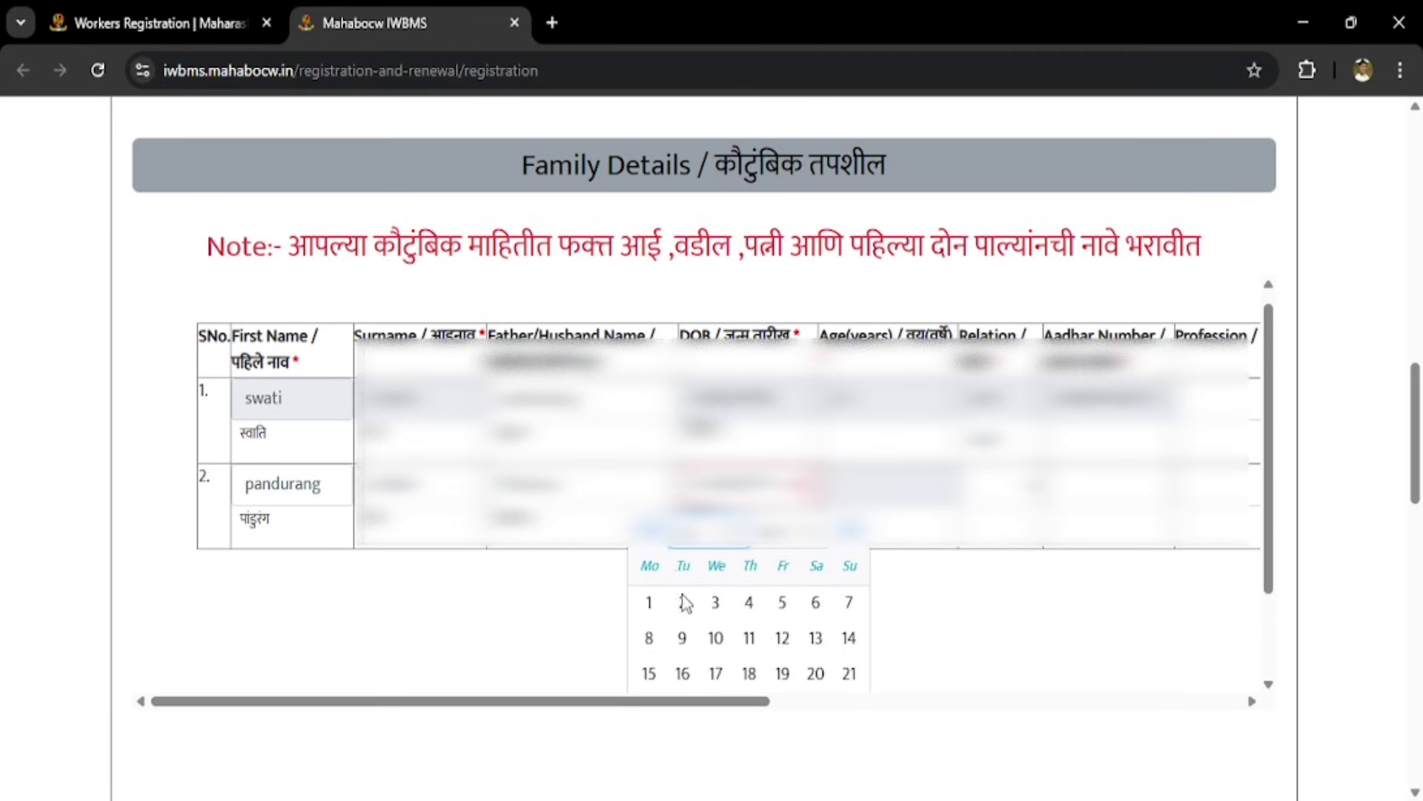
{"action": "left_click", "coordinate": [749, 673]}
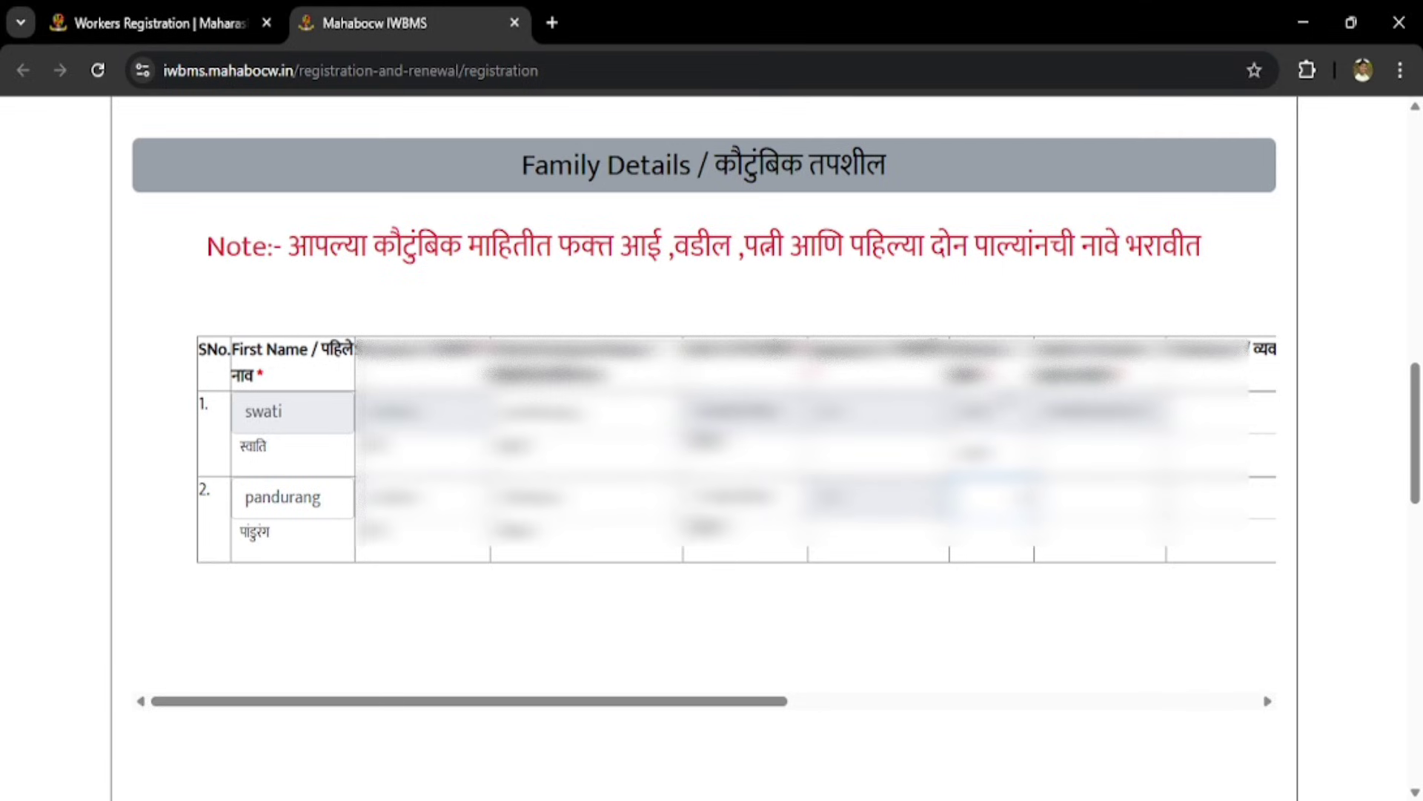
- Set the second member's relation, Aadhaar number and education level
{"action": "left_click", "coordinate": [1003, 416]}
{"action": "left_click", "coordinate": [1070, 504]}
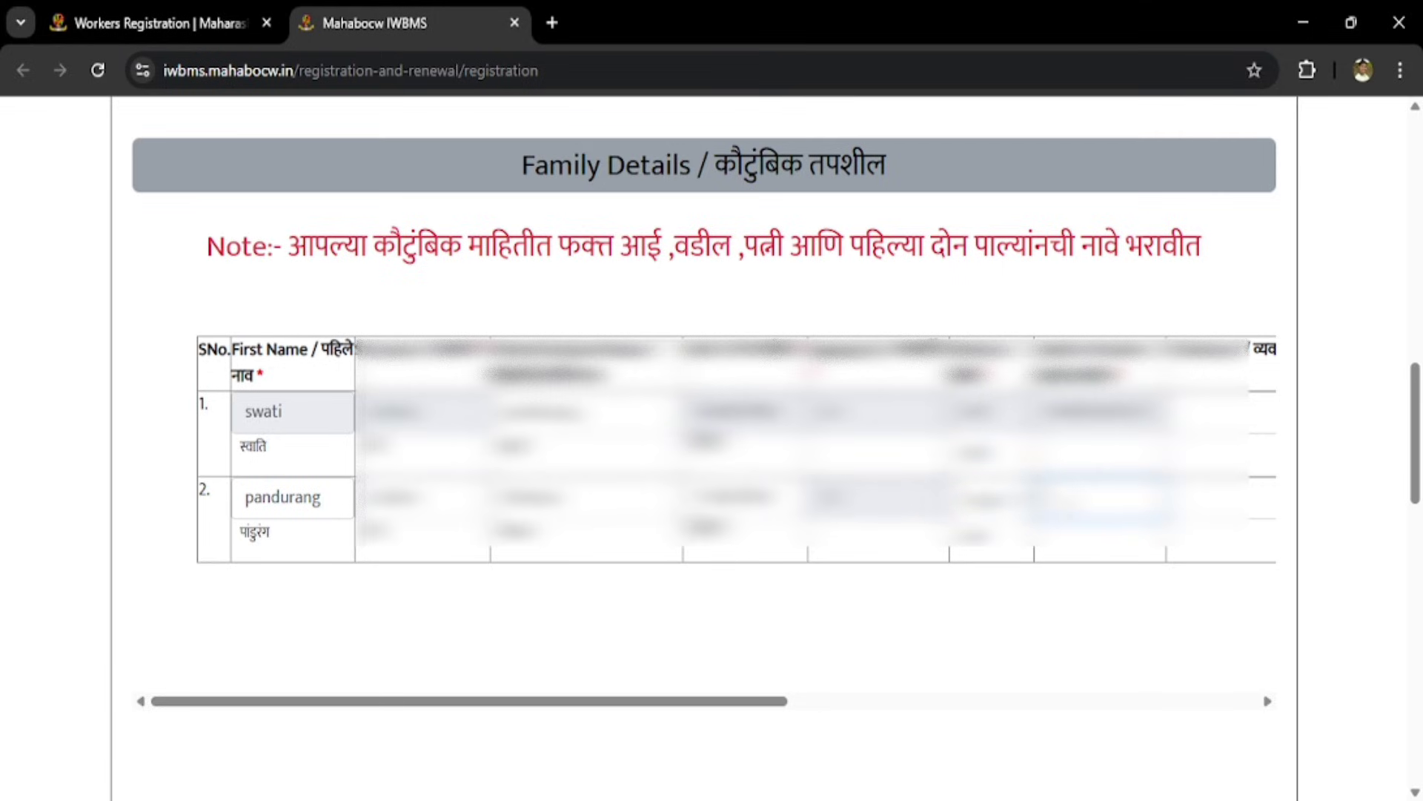
{"action": "type", "text": "???????????"}
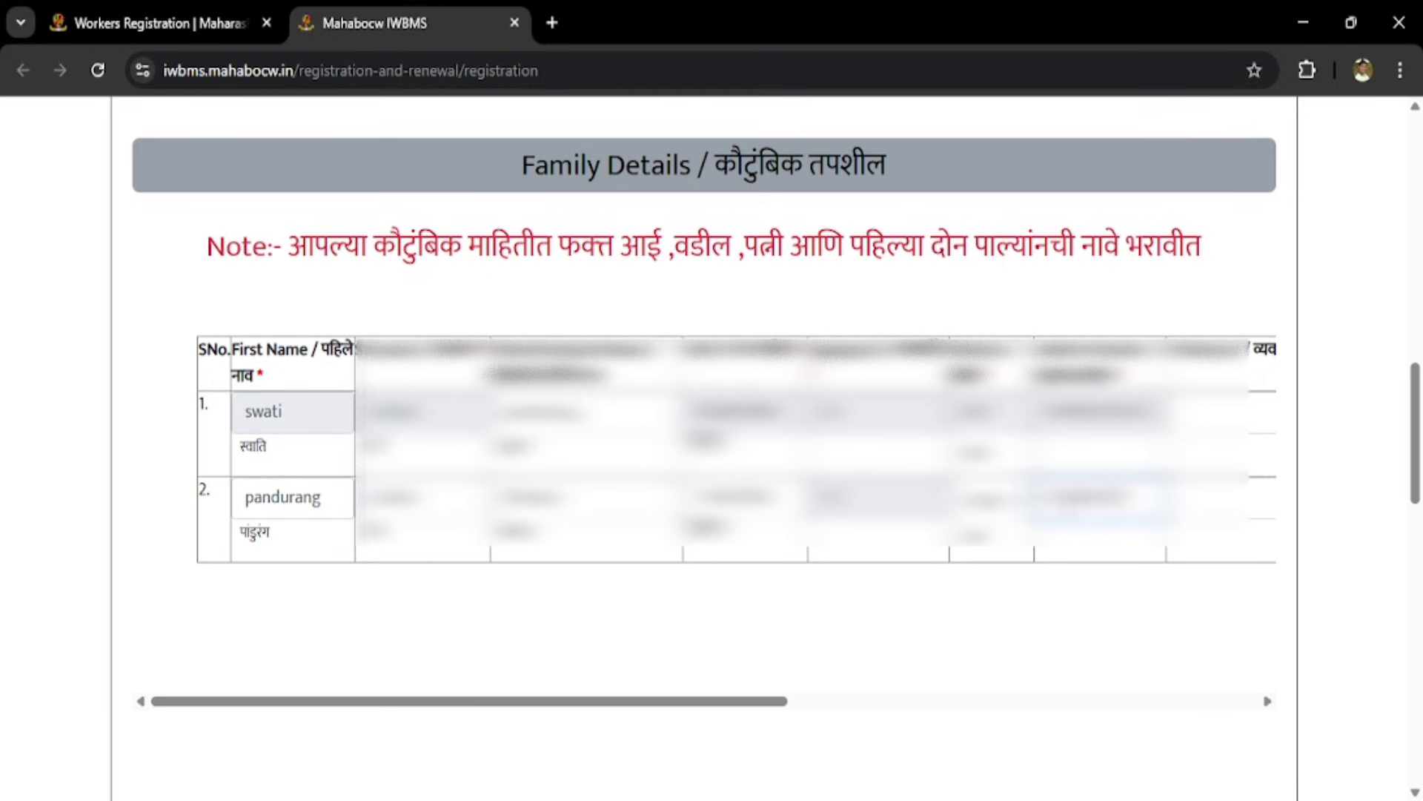
{"action": "type", "text": "??"}
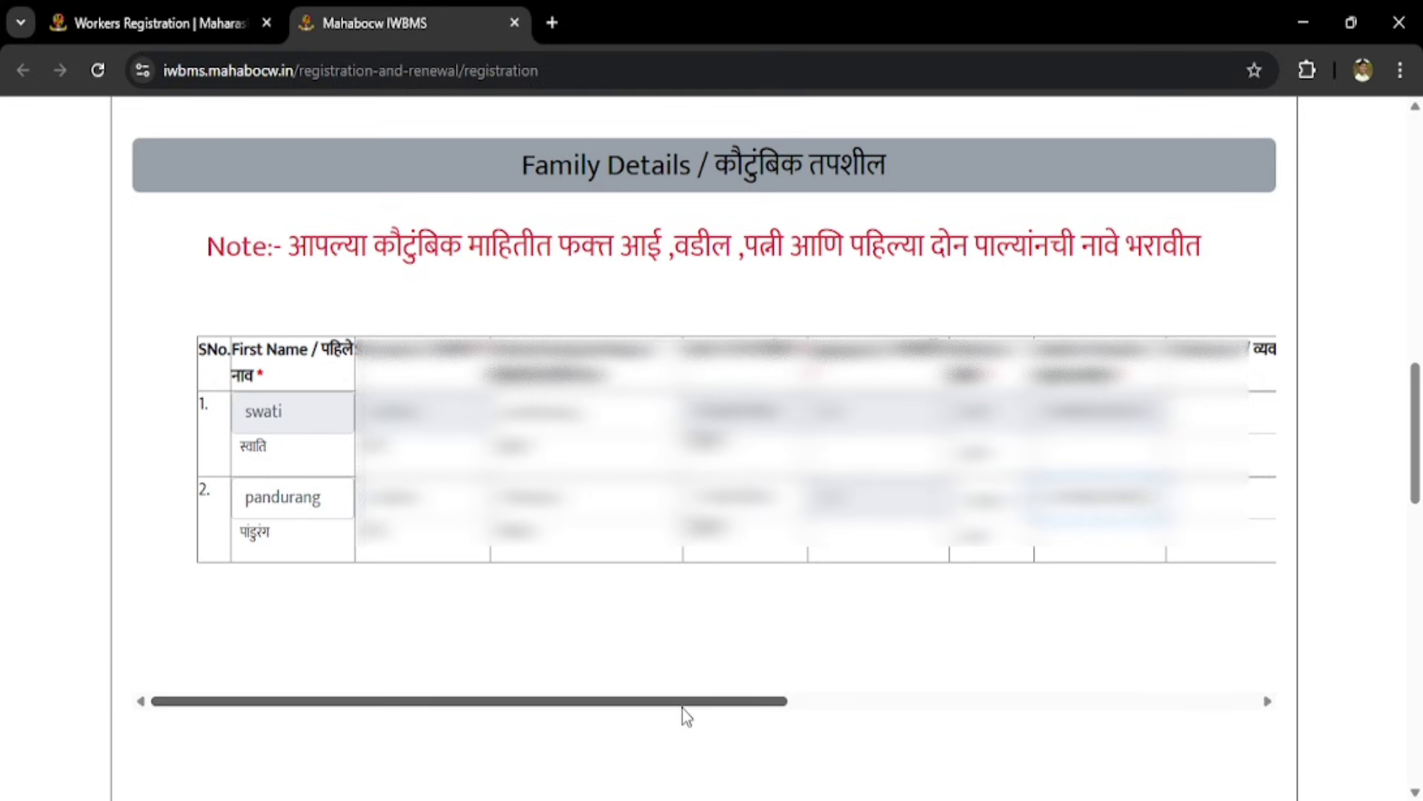
{"action": "left_click_drag", "start_coordinate": [683, 702], "coordinate": [985, 692]}
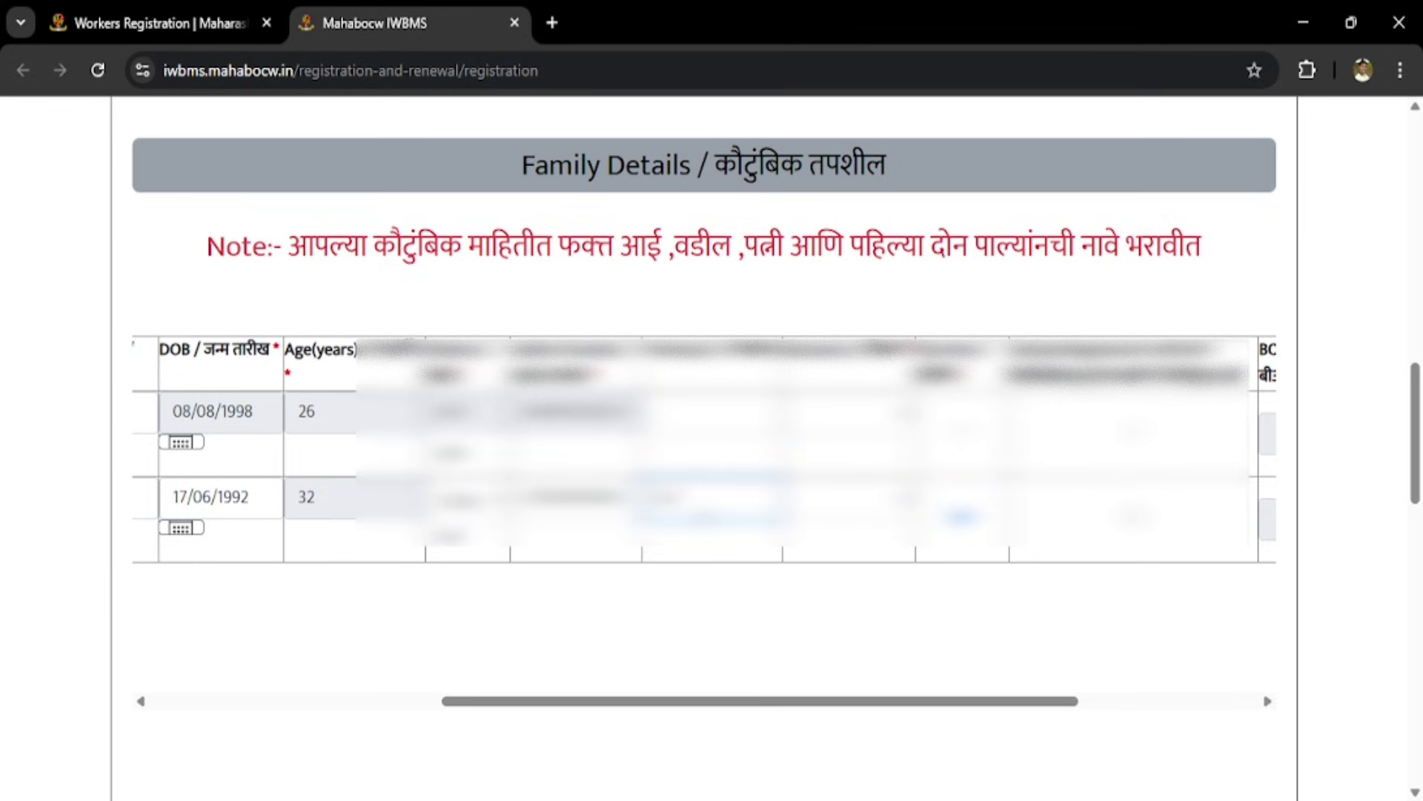
{"action": "key", "text": "Tab"}
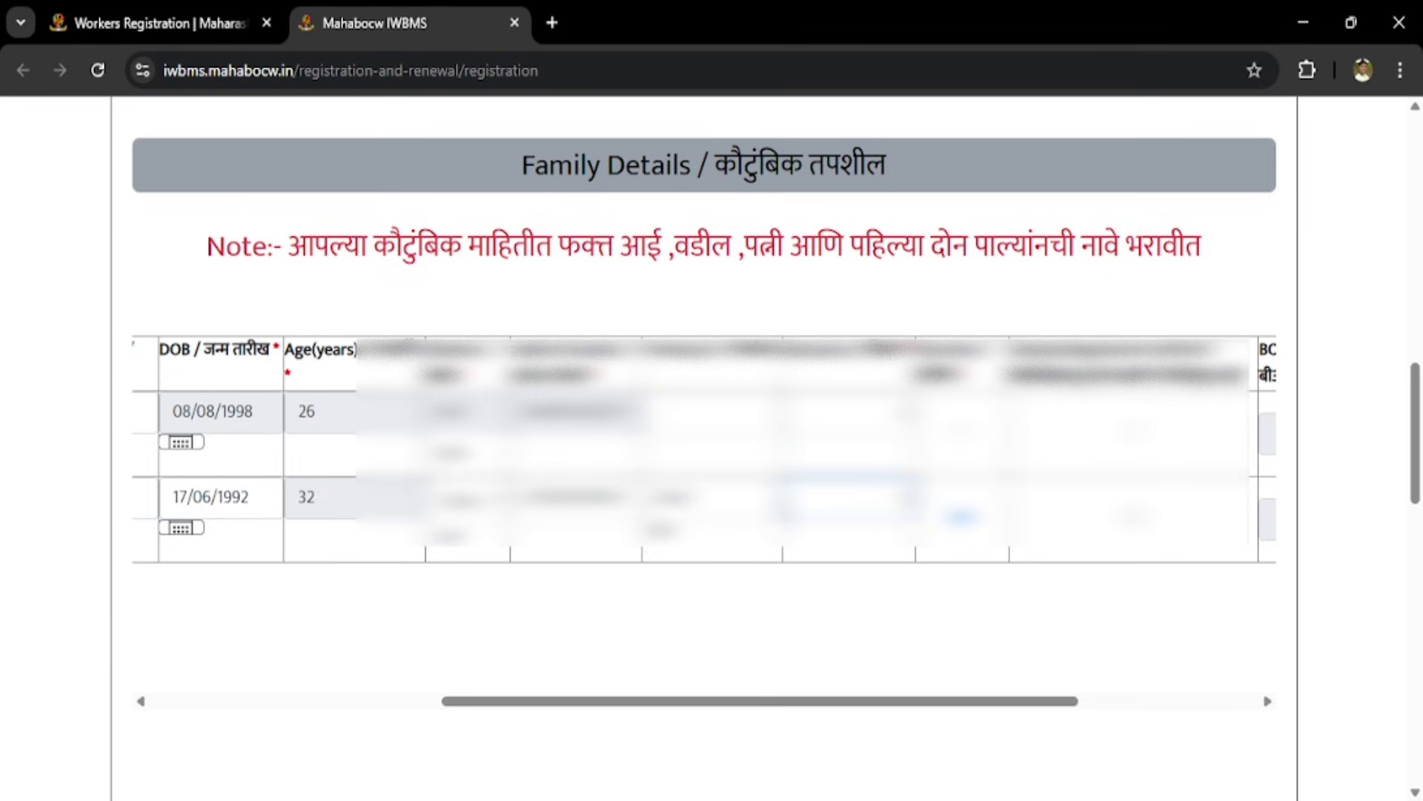
{"action": "left_click", "coordinate": [866, 532]}
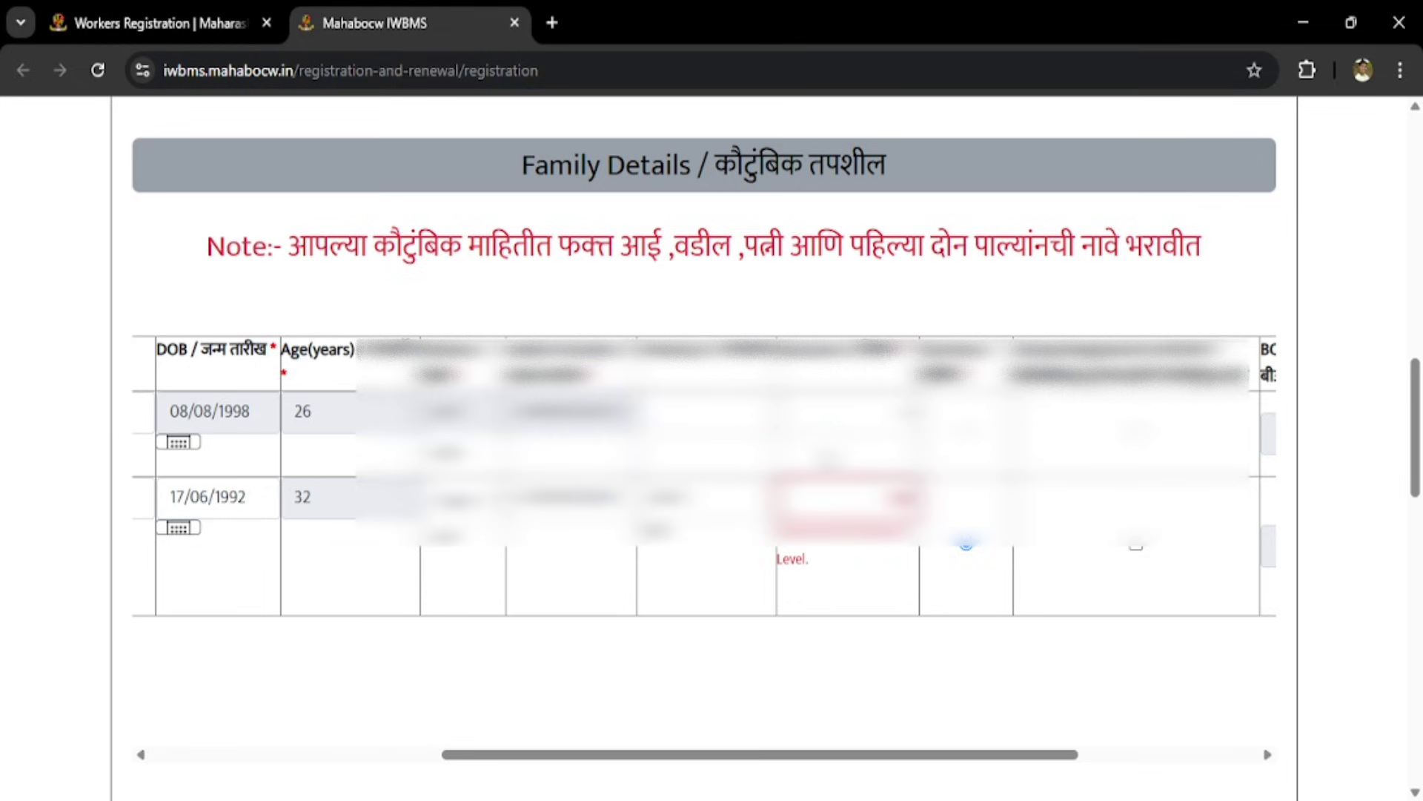
{"action": "left_click", "coordinate": [830, 463]}
- Fill the empty name field in the worker's own first family row
{"action": "left_click", "coordinate": [707, 425]}
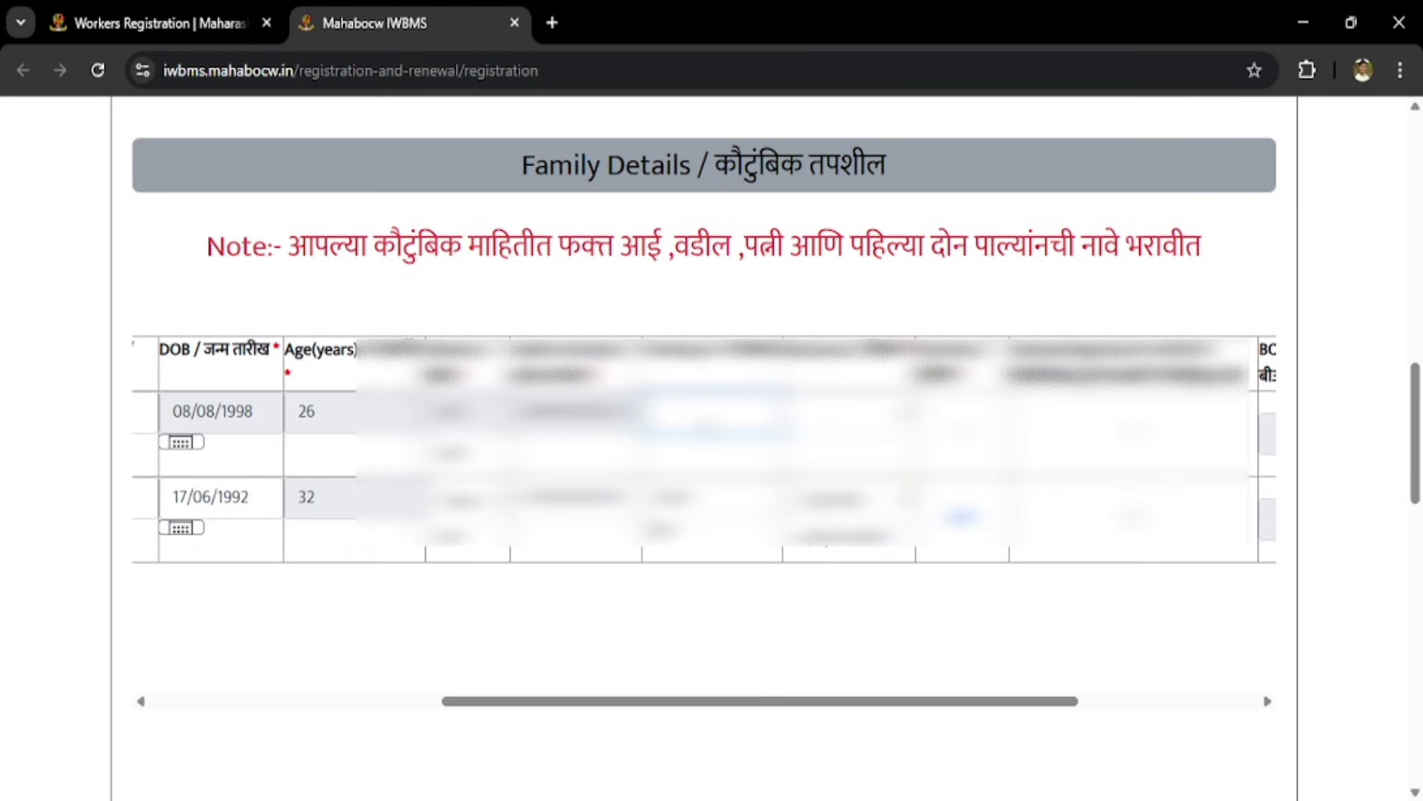
{"action": "type", "text": "sandip"}
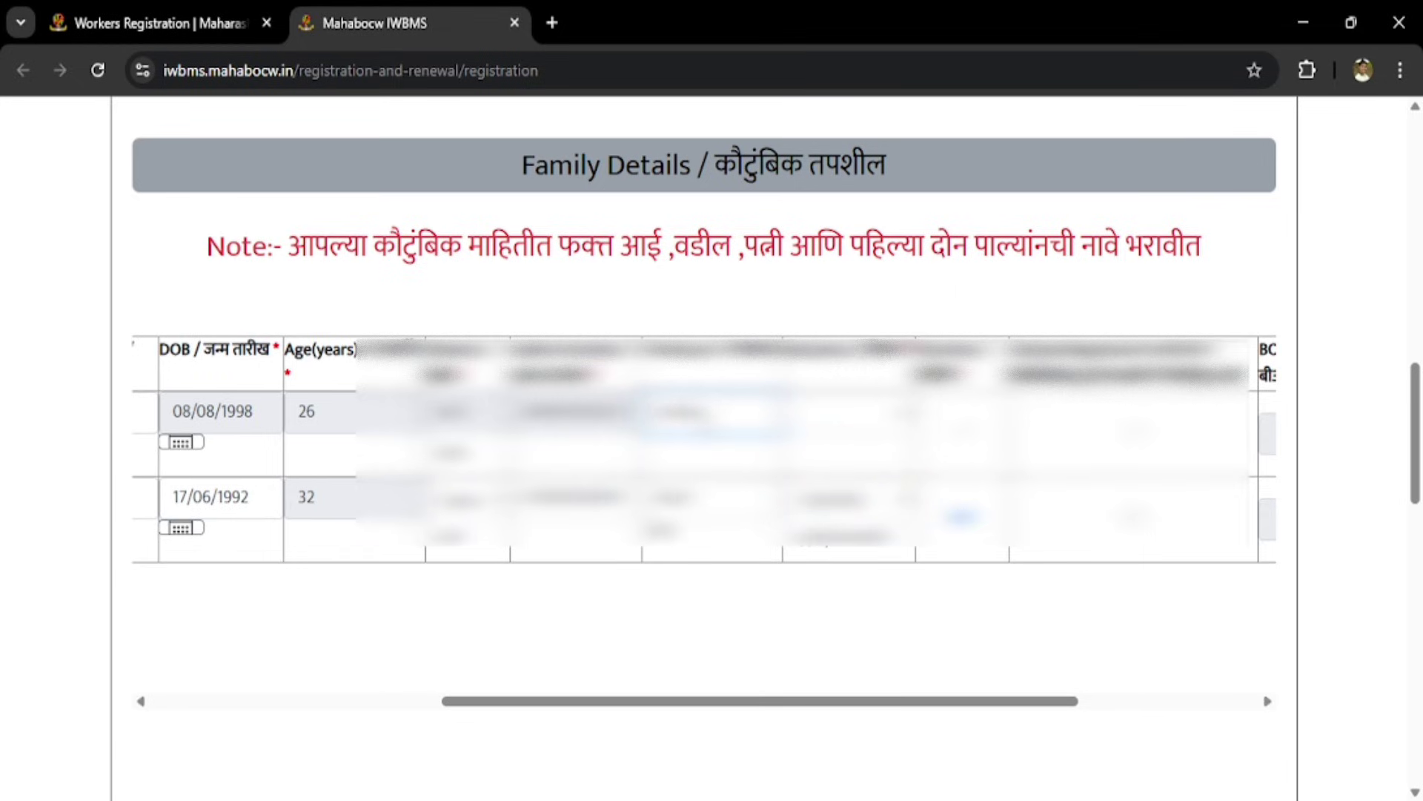
{"action": "left_click", "coordinate": [838, 424]}
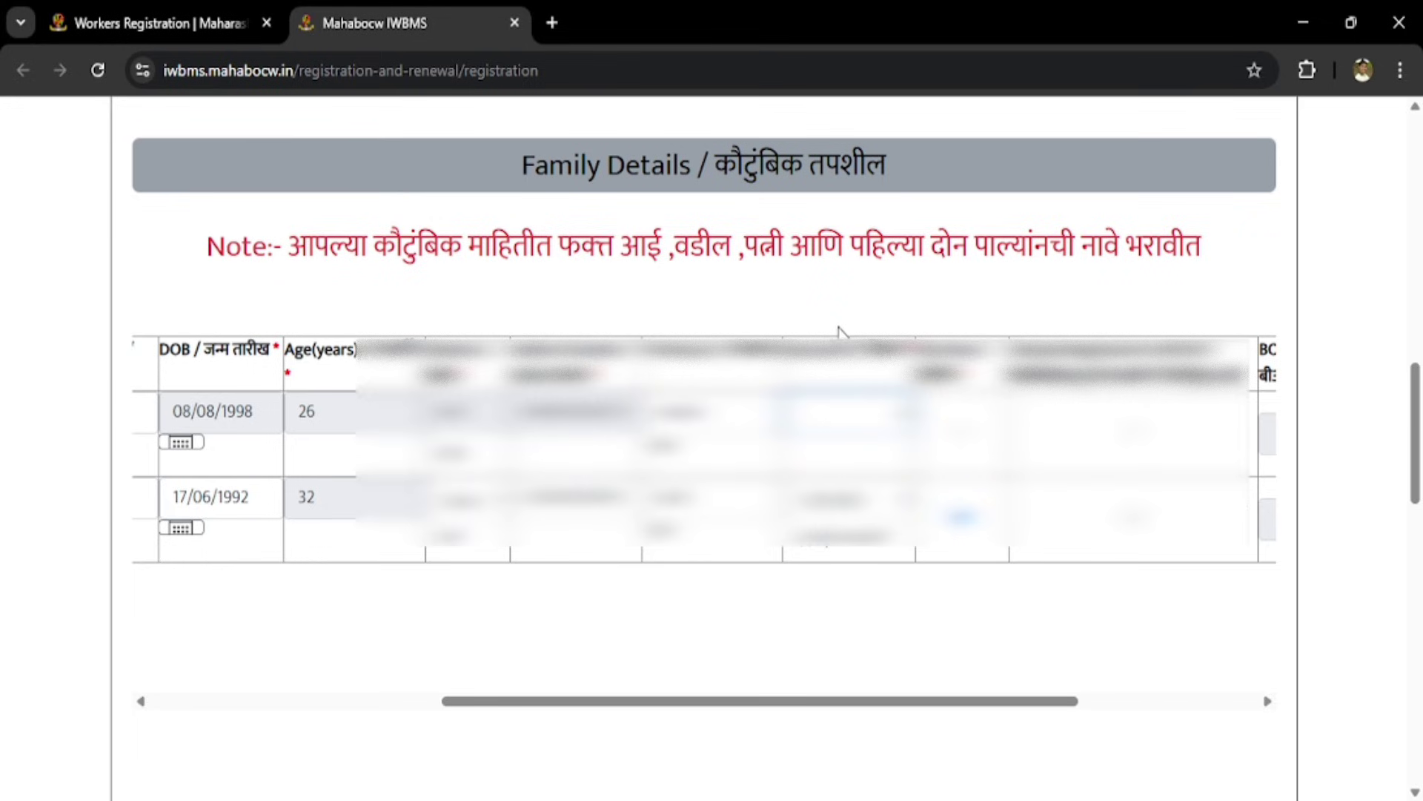
{"action": "left_click_drag", "start_coordinate": [883, 702], "coordinate": [1090, 704]}
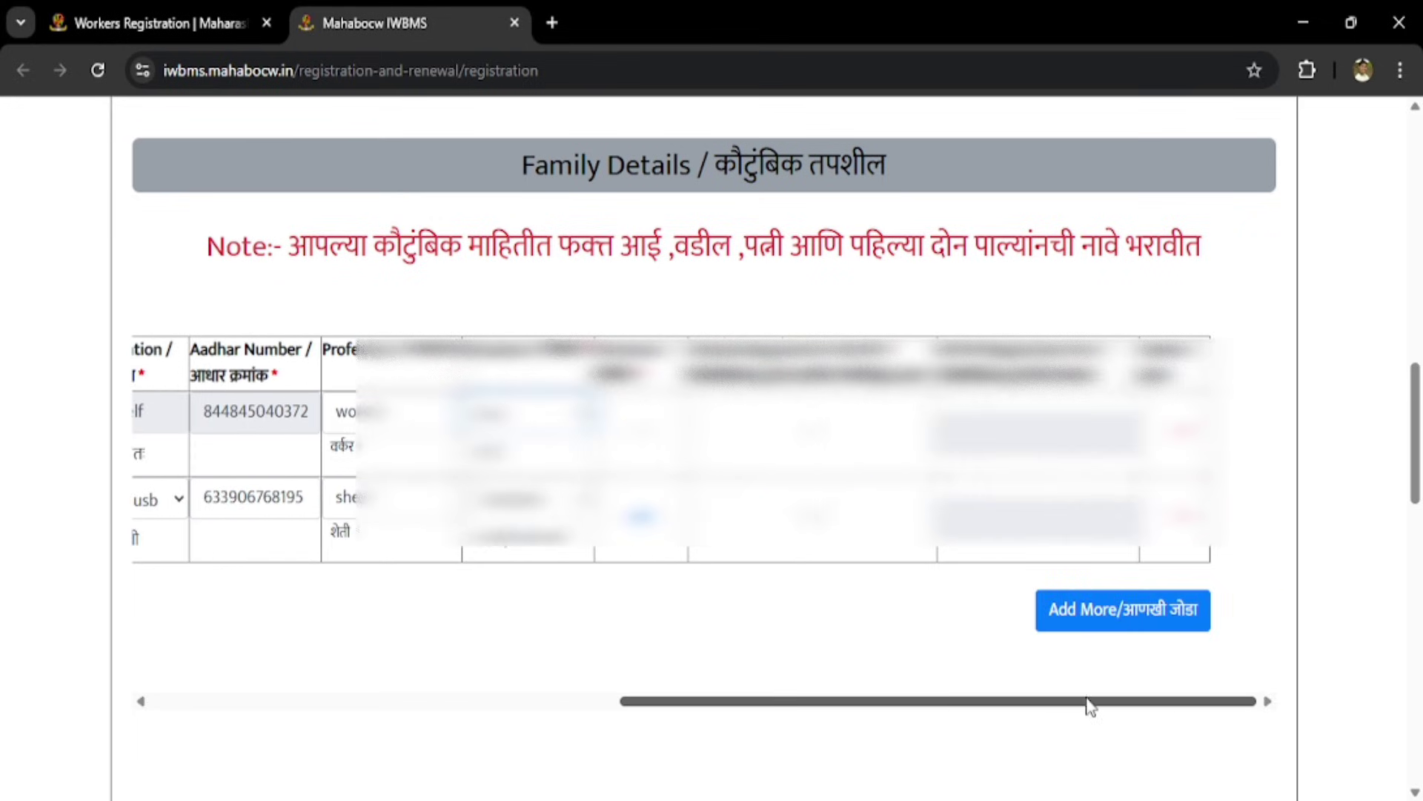
- Add a third member with first name, surname, father's name and birth date 02/03/2020
{"action": "left_click", "coordinate": [1101, 612]}
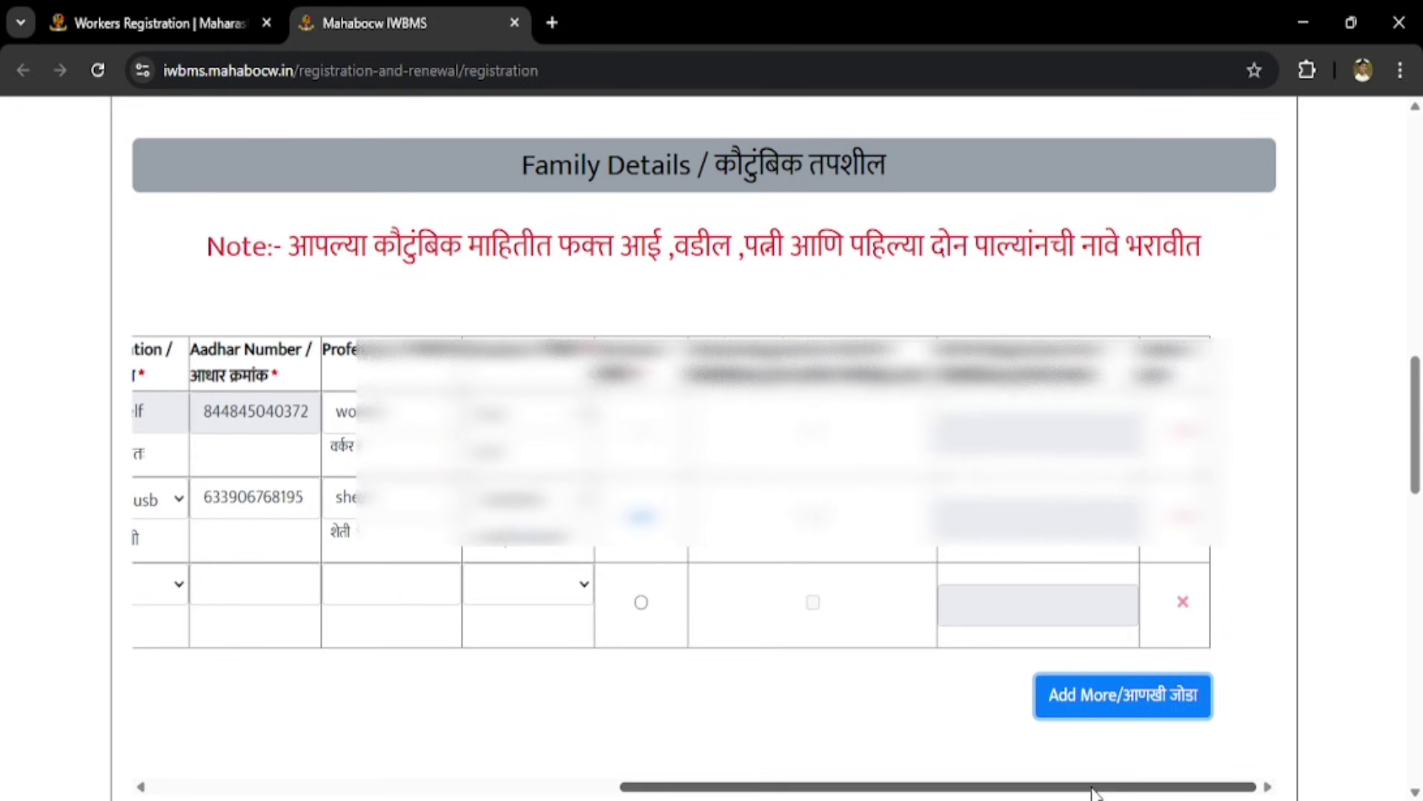
{"action": "left_click_drag", "start_coordinate": [1096, 783], "coordinate": [493, 763]}
{"action": "left_click", "coordinate": [288, 585]}
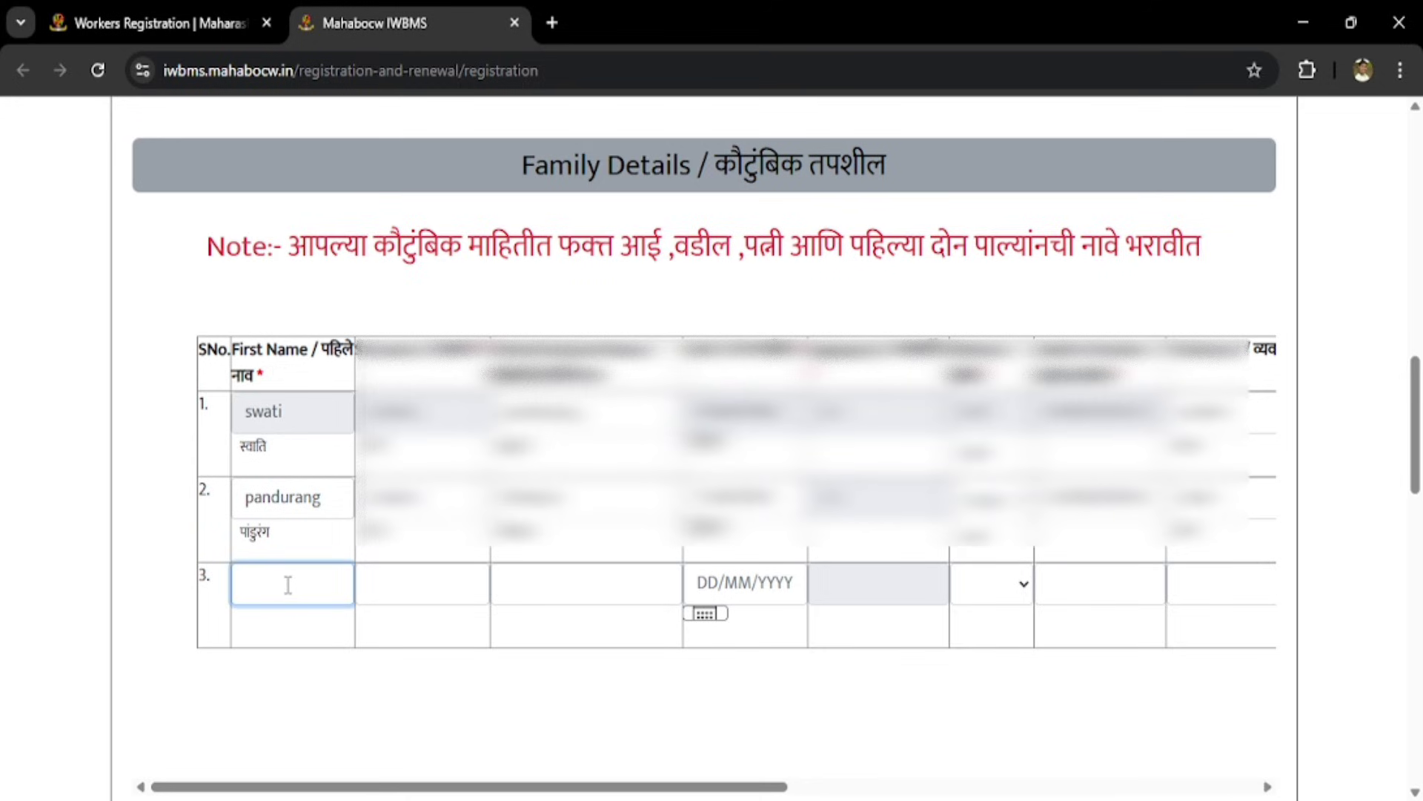
{"action": "key", "text": "Tab"}
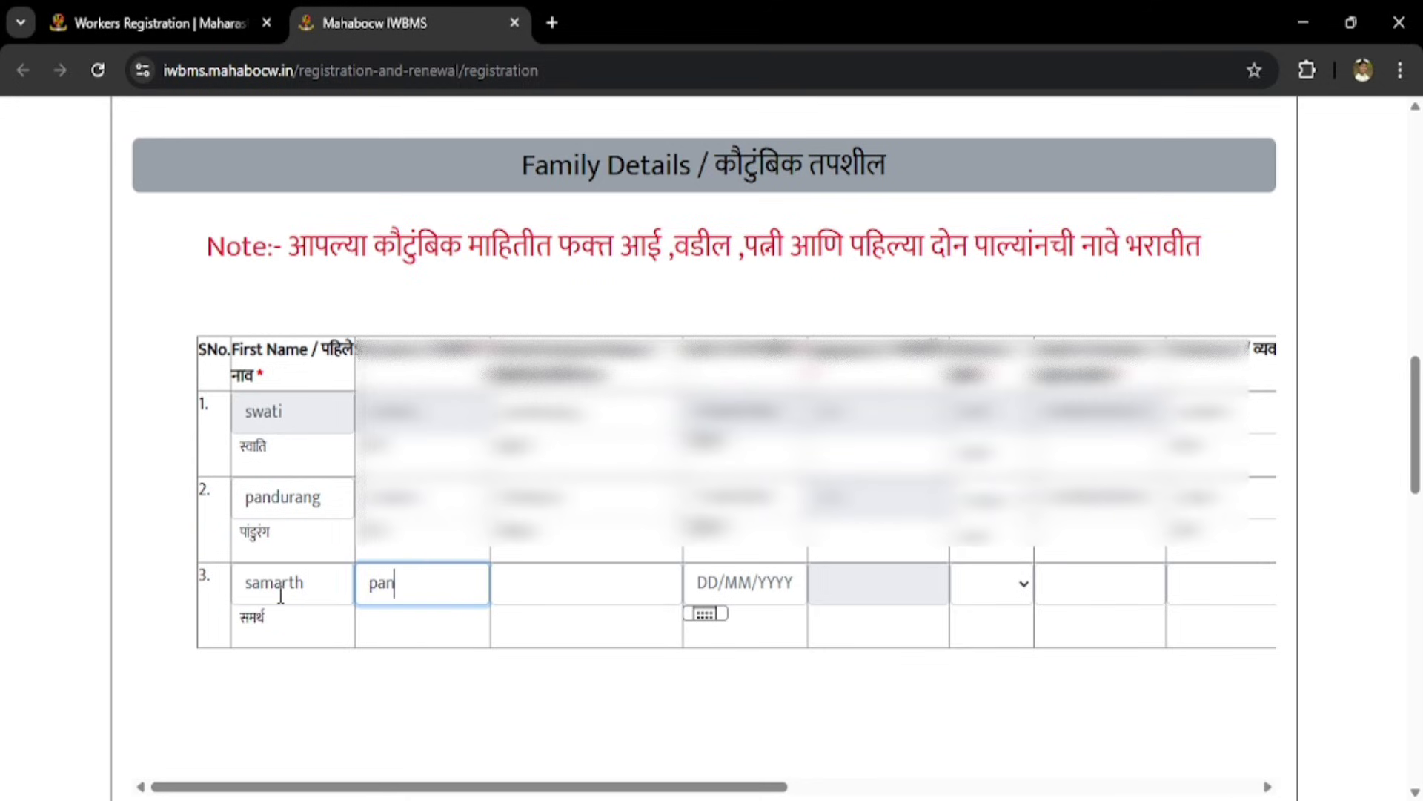
{"action": "key", "text": "Tab"}
{"action": "type", "text": "pandurang"}
{"action": "key", "text": "Tab"}
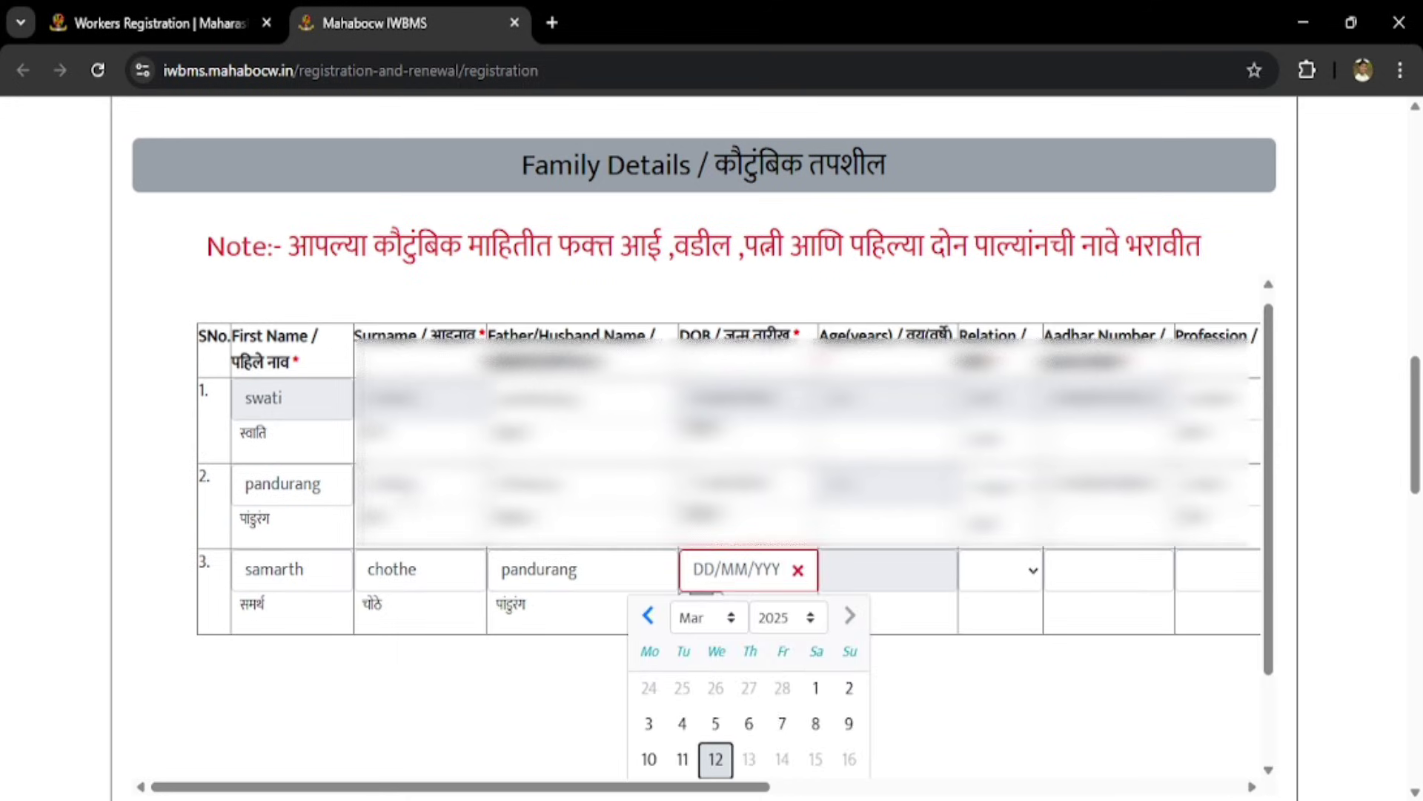
{"action": "key", "text": "Up"}
{"action": "key", "text": "Up"}
{"action": "key", "text": "Up"}
{"action": "key", "text": "Up"}
{"action": "key", "text": "Up"}
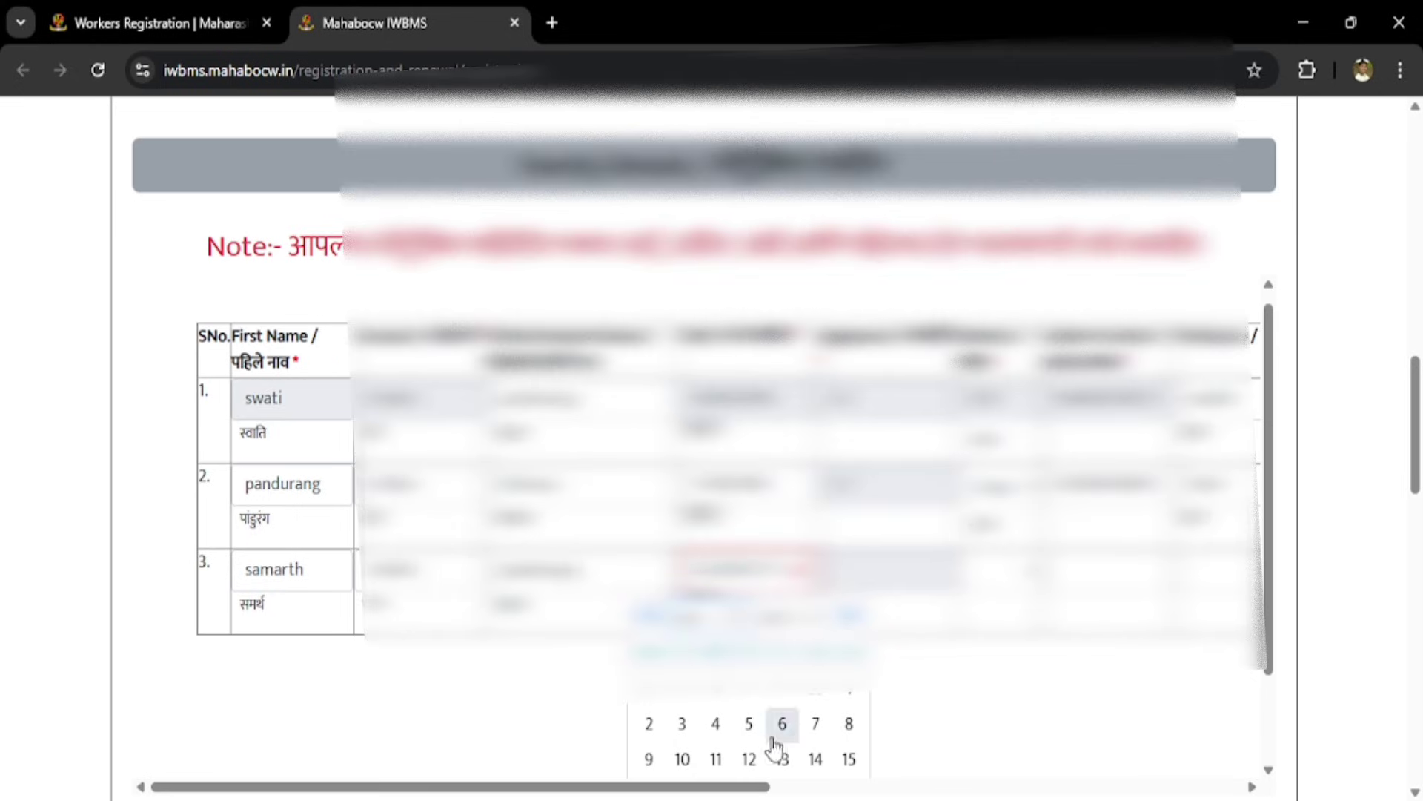
{"action": "left_click", "coordinate": [782, 723]}
- Enter the third member's number field and add an empty fourth family row
{"action": "key", "text": "Tab"}
{"action": "type", "text": "9876543210"}
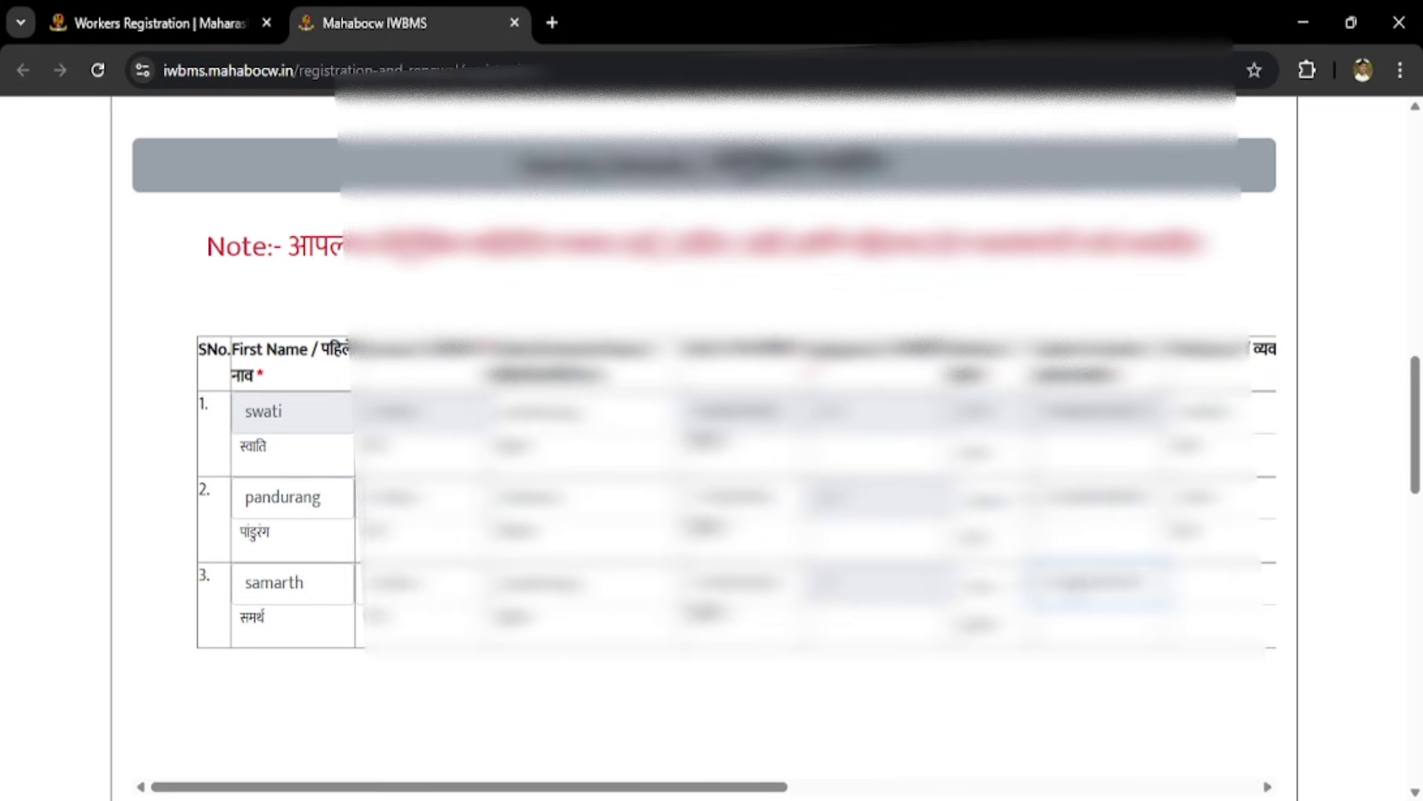
{"action": "left_click_drag", "start_coordinate": [689, 788], "coordinate": [956, 787]}
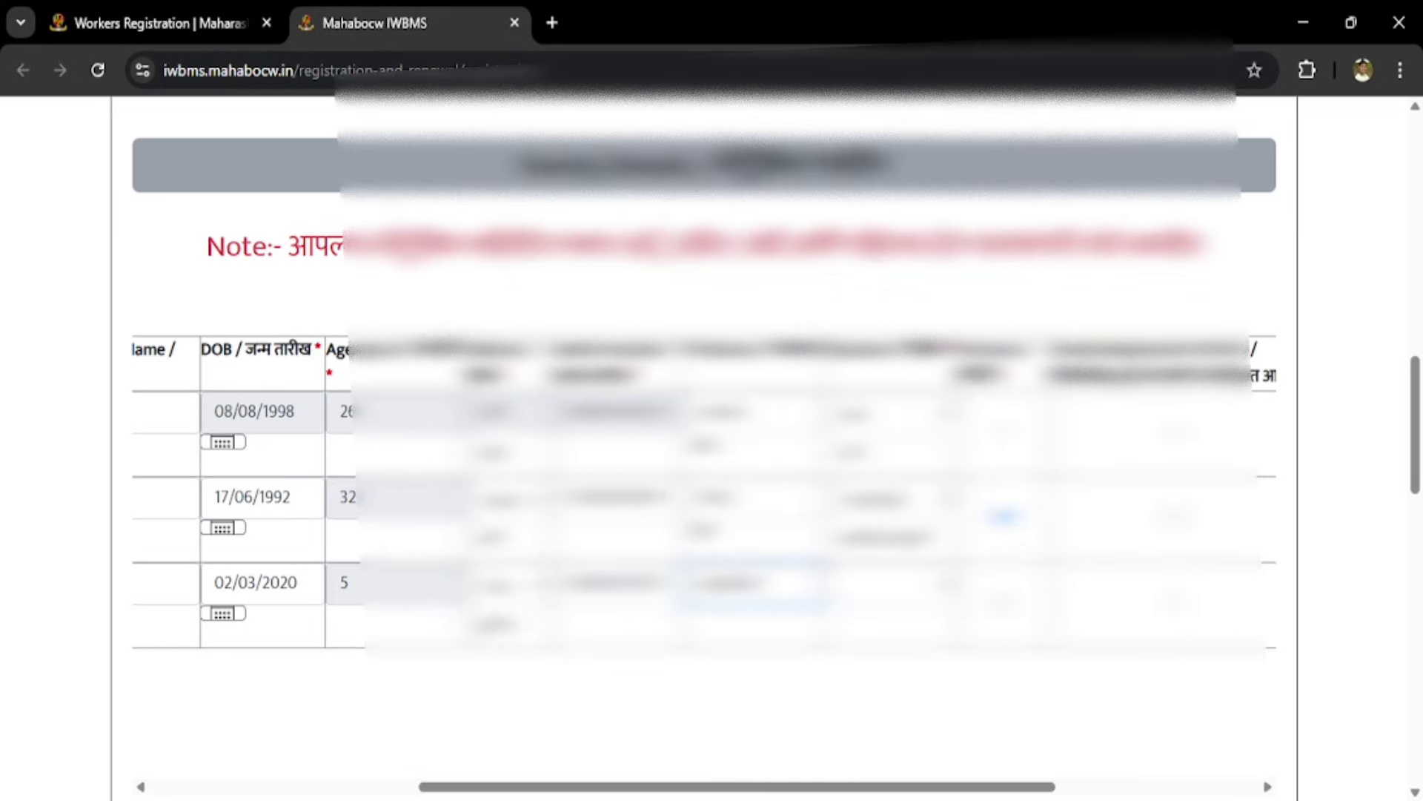
{"action": "key", "text": "Tab"}
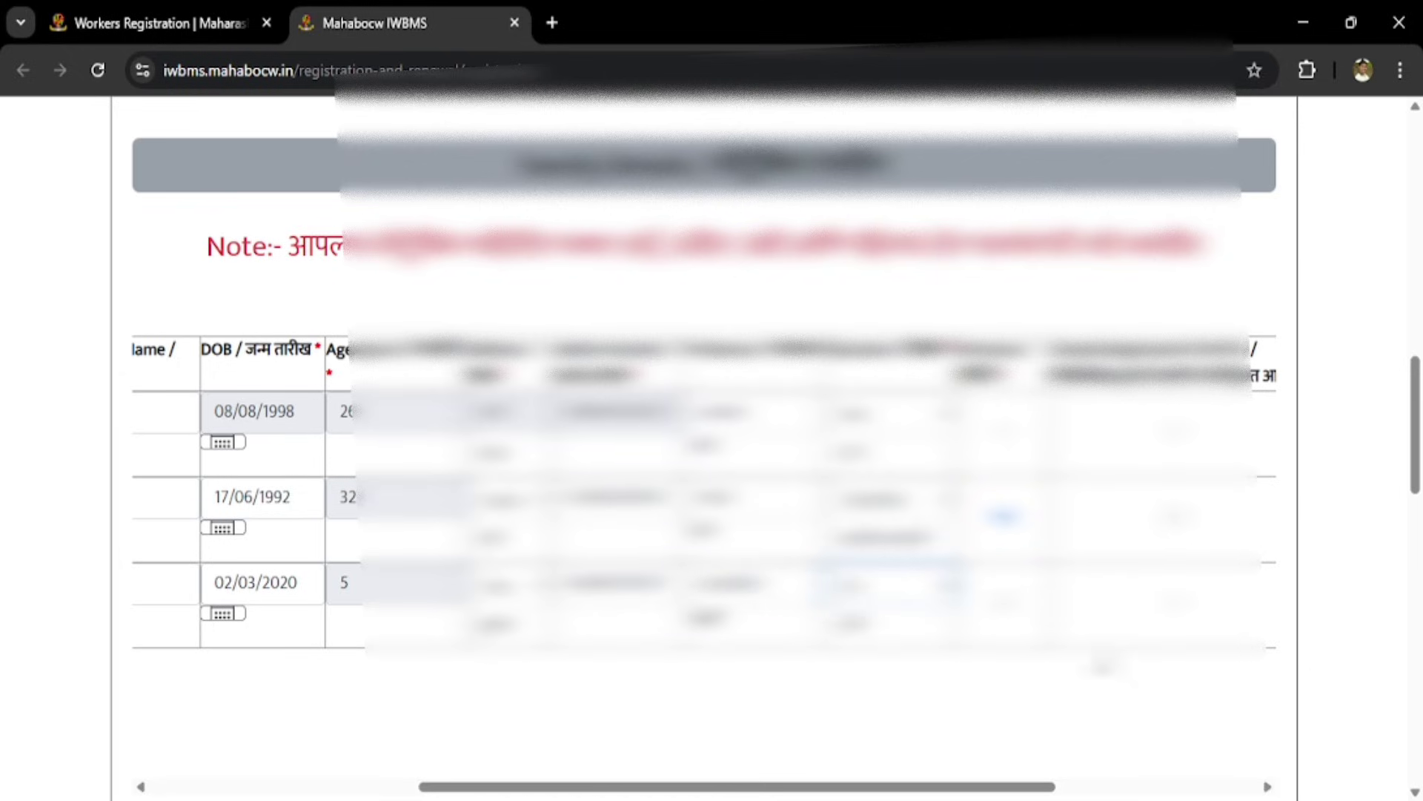
{"action": "scroll", "coordinate": [704, 445], "scroll_direction": "down", "scroll_amount": 4}
{"action": "scroll", "coordinate": [704, 445], "scroll_direction": "up", "scroll_amount": 3}
{"action": "scroll", "coordinate": [705, 445], "scroll_direction": "down", "scroll_amount": 3}
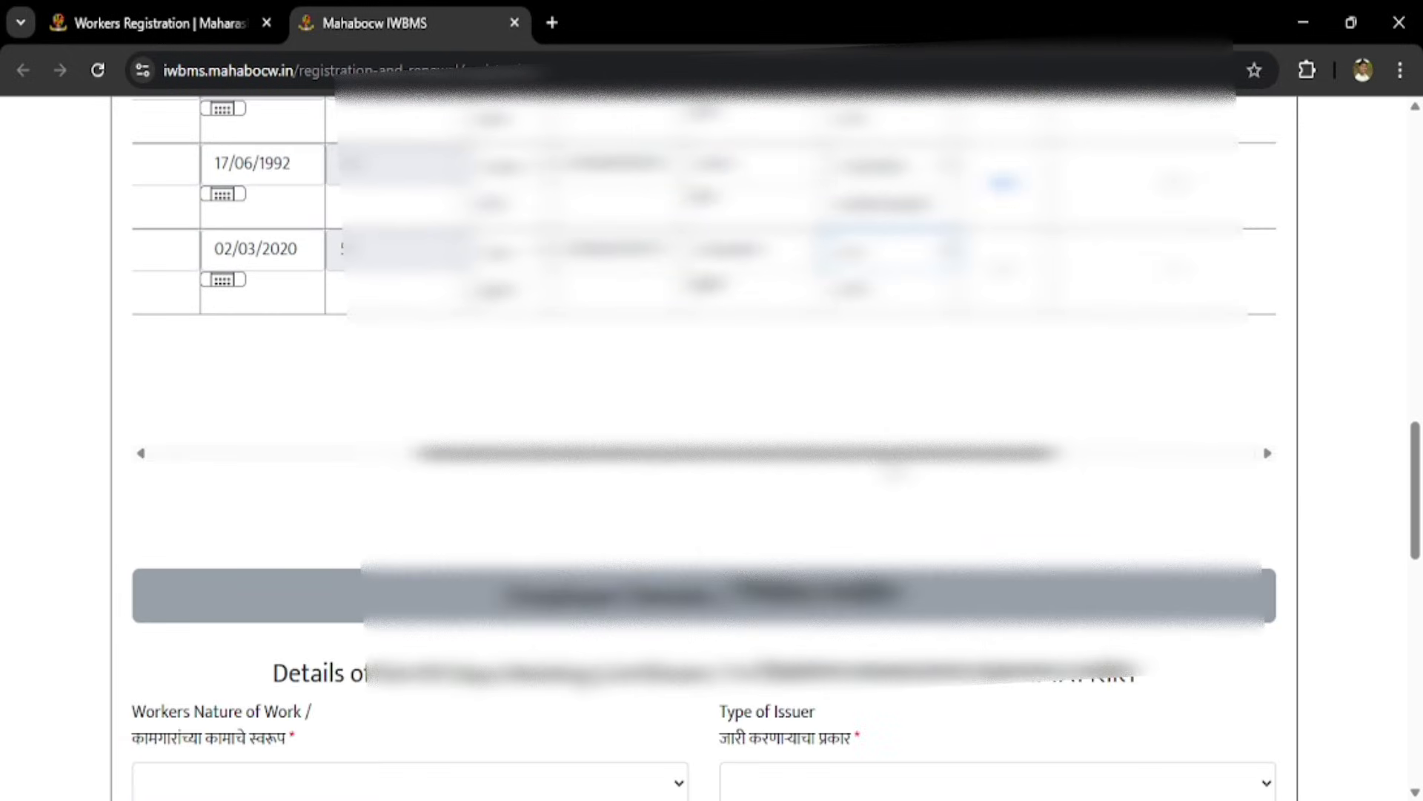
{"action": "scroll", "coordinate": [1142, 407], "scroll_direction": "right", "scroll_amount": 5}
{"action": "left_click", "coordinate": [1120, 362]}
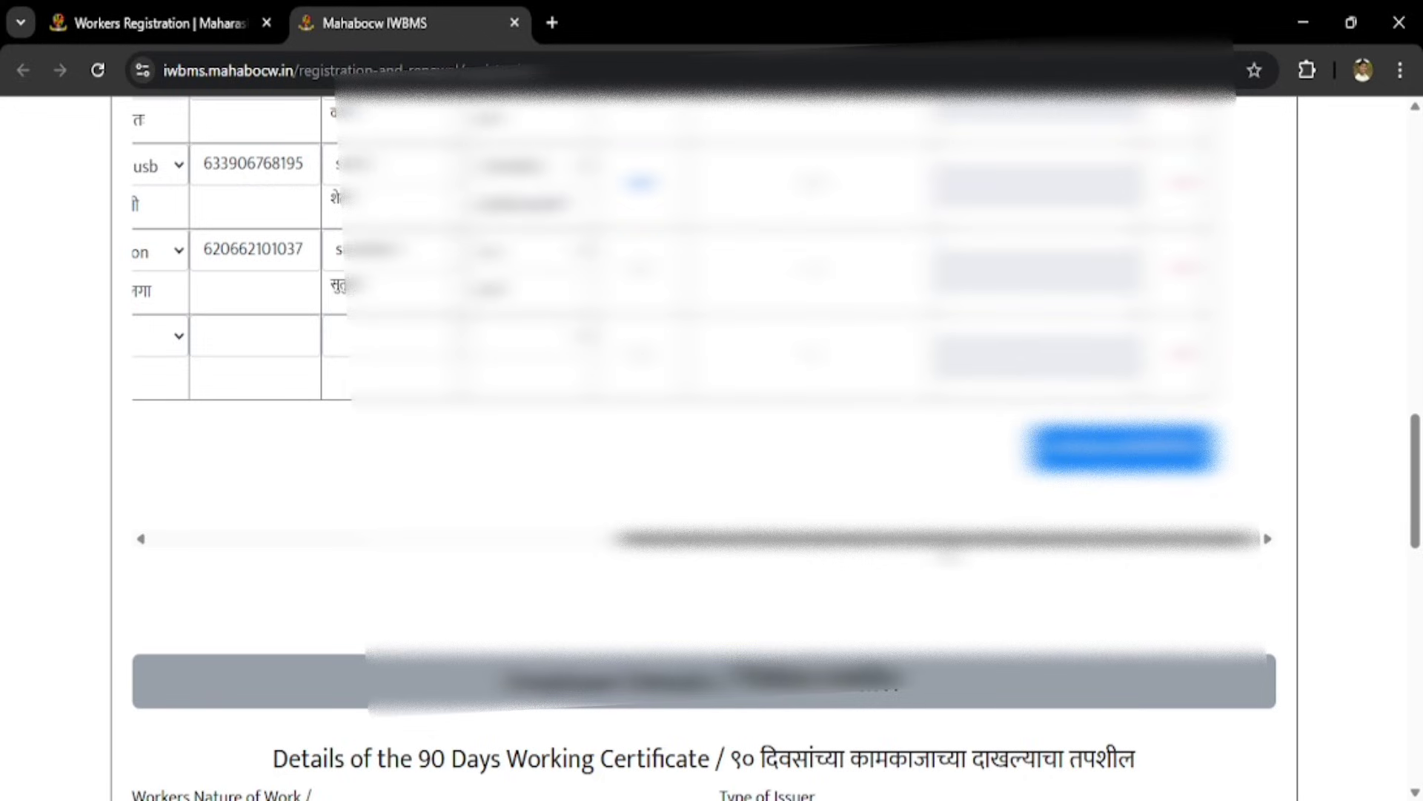
{"action": "left_click_drag", "start_coordinate": [949, 552], "coordinate": [504, 552]}
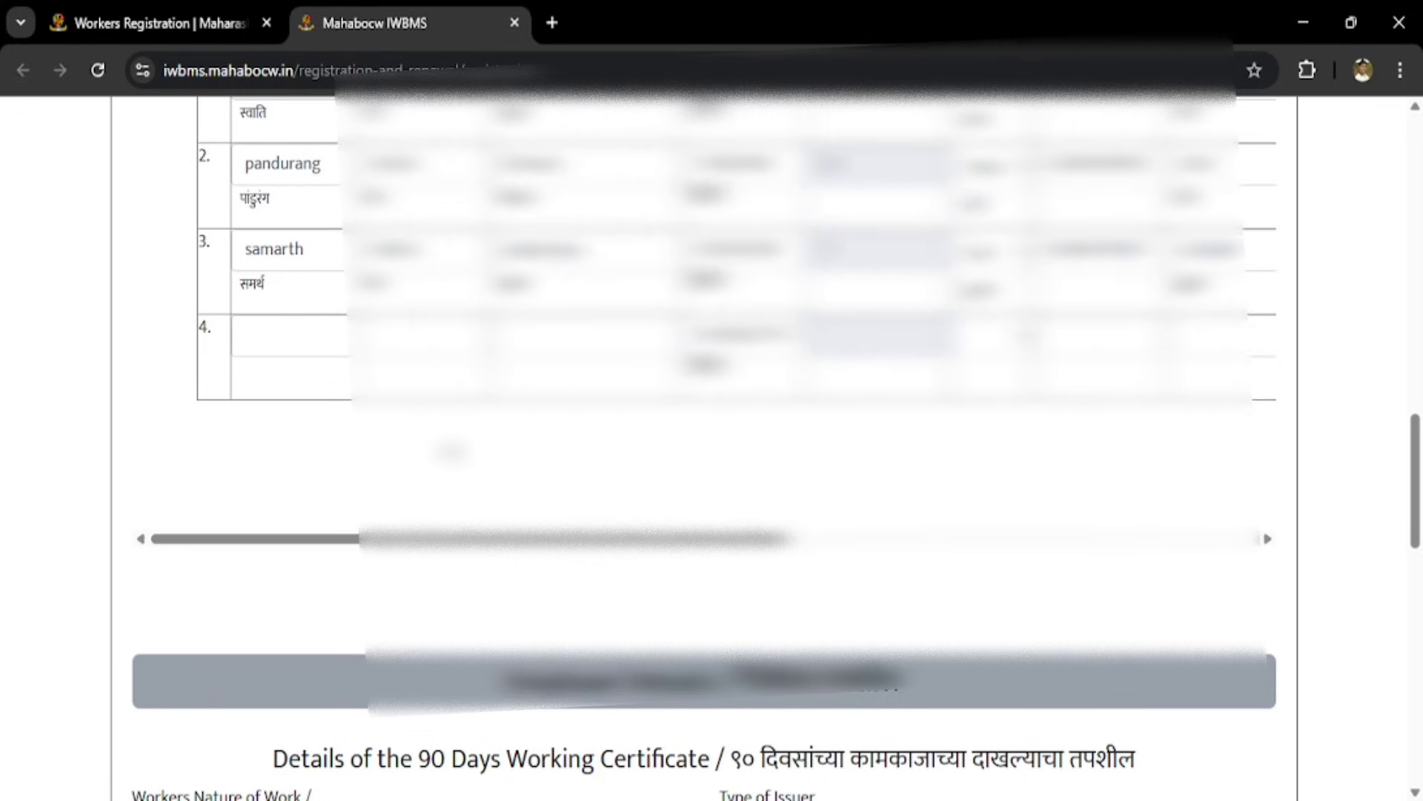
- Fill family row 4 with the son's first name, his relation and a mobile number
{"action": "left_click", "coordinate": [272, 328]}
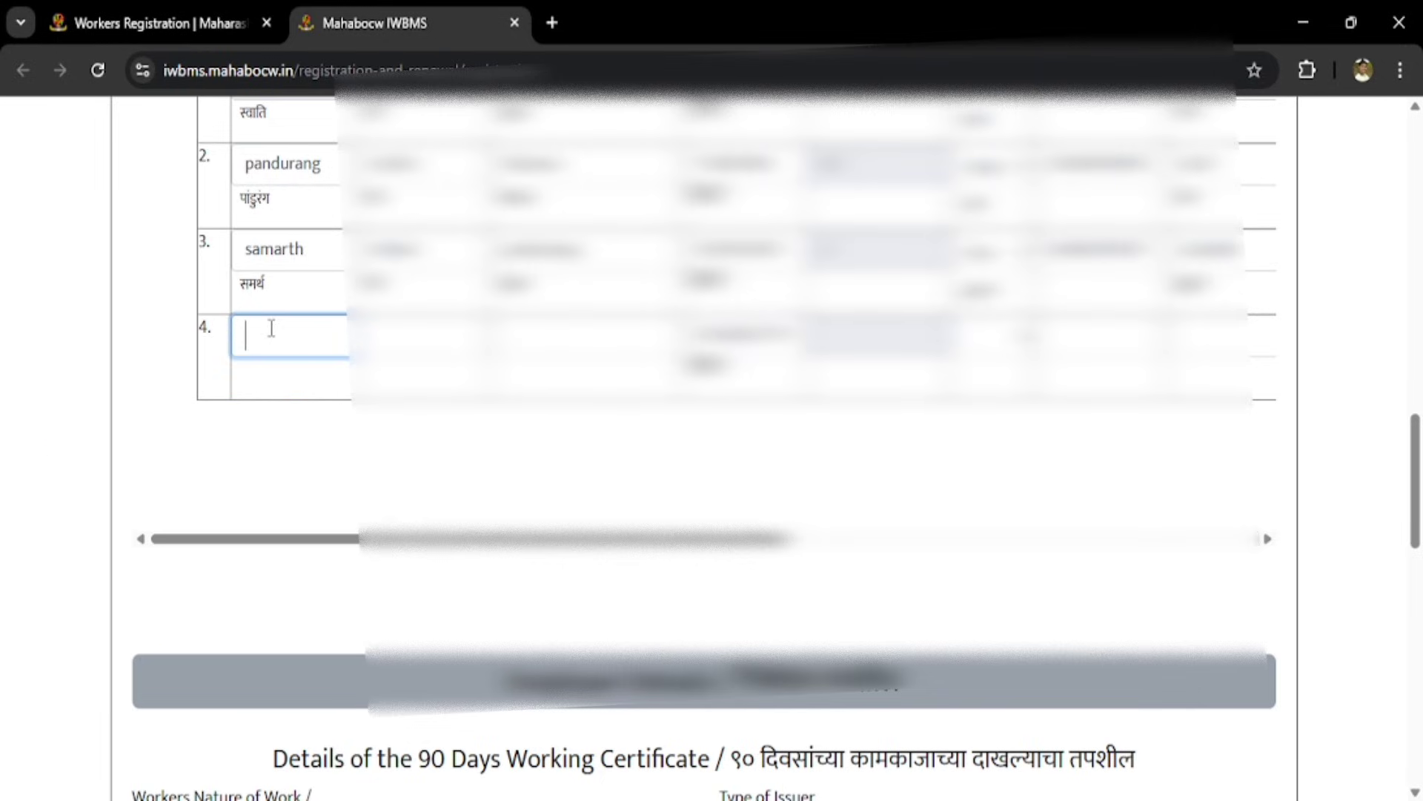
{"action": "type", "text": "sai"}
{"action": "key", "text": "Tab"}
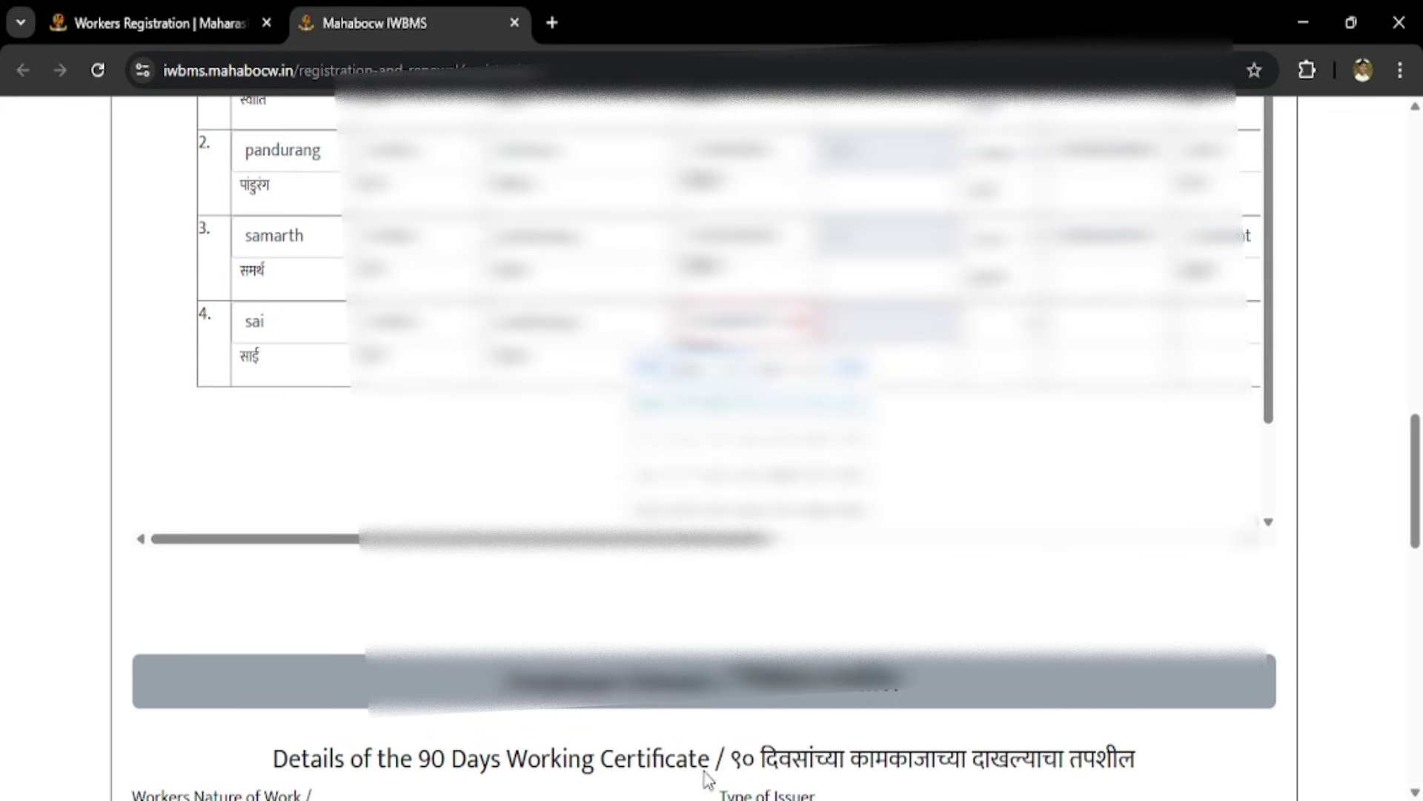
{"action": "left_click", "coordinate": [711, 454]}
{"action": "key", "text": "Tab"}
{"action": "key", "text": "Tab"}
{"action": "type", "text": "9876543210"}
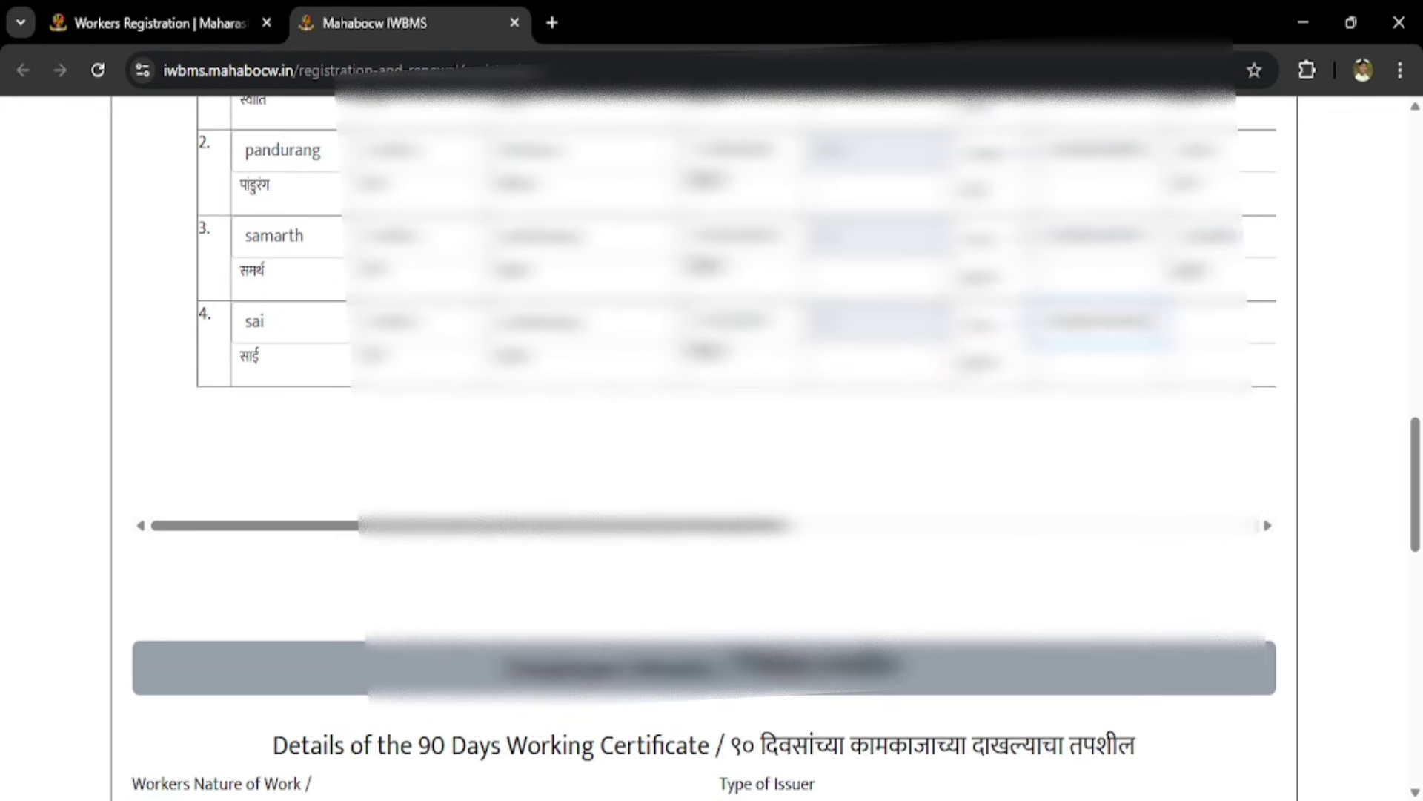
{"action": "key", "text": "Tab"}
{"action": "key", "text": "Tab"}
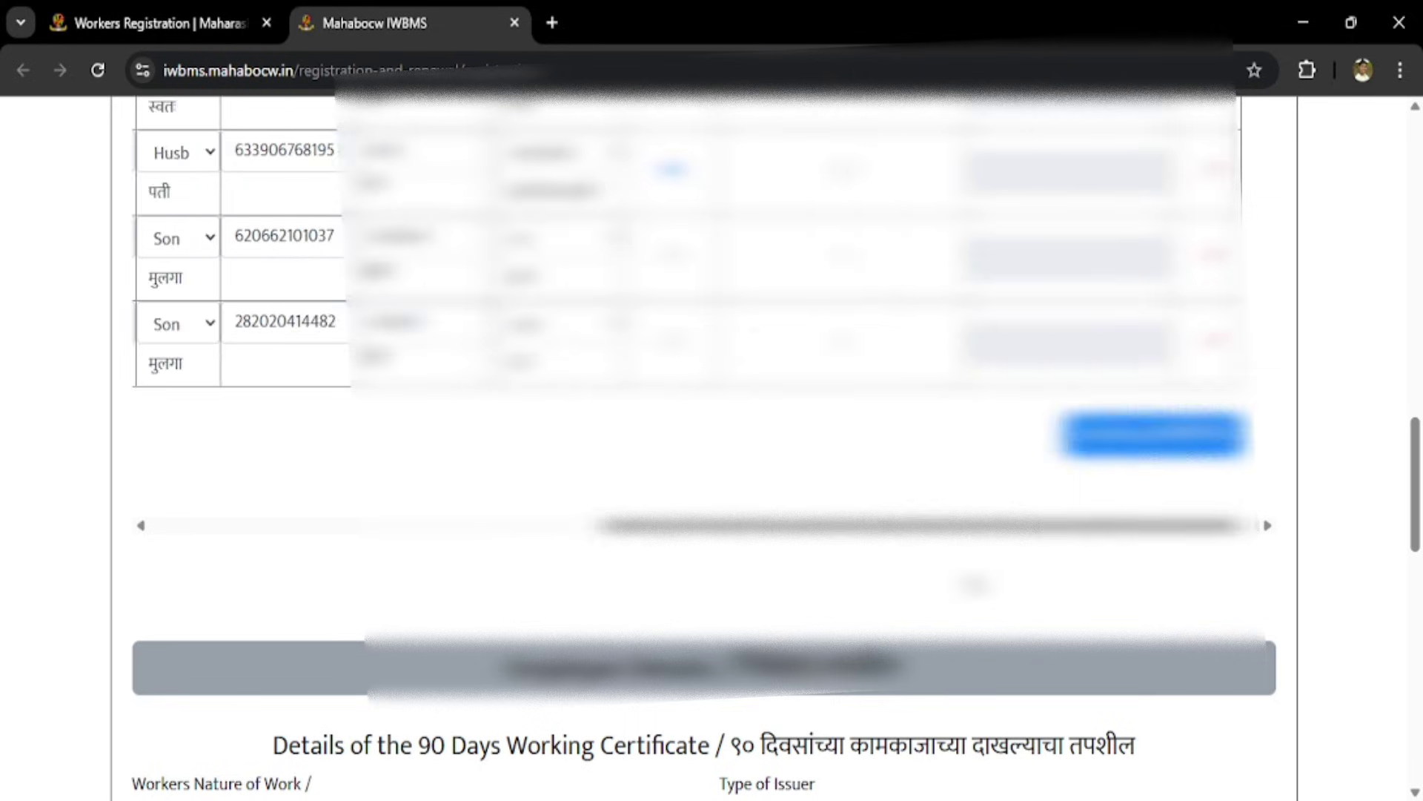
{"action": "scroll", "coordinate": [712, 445], "scroll_direction": "down", "scroll_amount": 3}
- Set nature of work to All type of Helpers and certificate issuer to Gramsevak
{"action": "scroll", "coordinate": [956, 512], "scroll_direction": "up", "scroll_amount": 4}
{"action": "scroll", "coordinate": [956, 512], "scroll_direction": "down", "scroll_amount": 3}
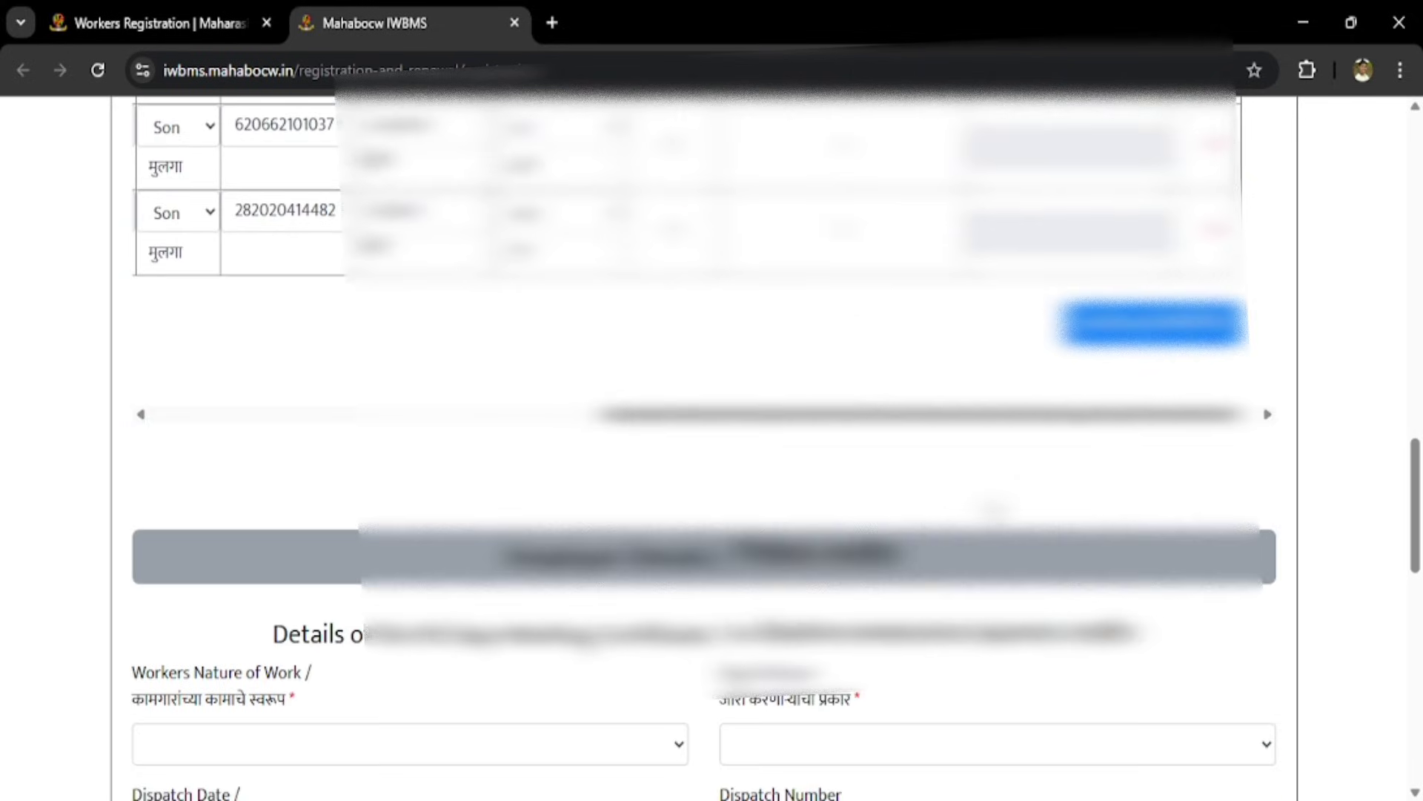
{"action": "scroll", "coordinate": [361, 538], "scroll_direction": "down", "scroll_amount": 3}
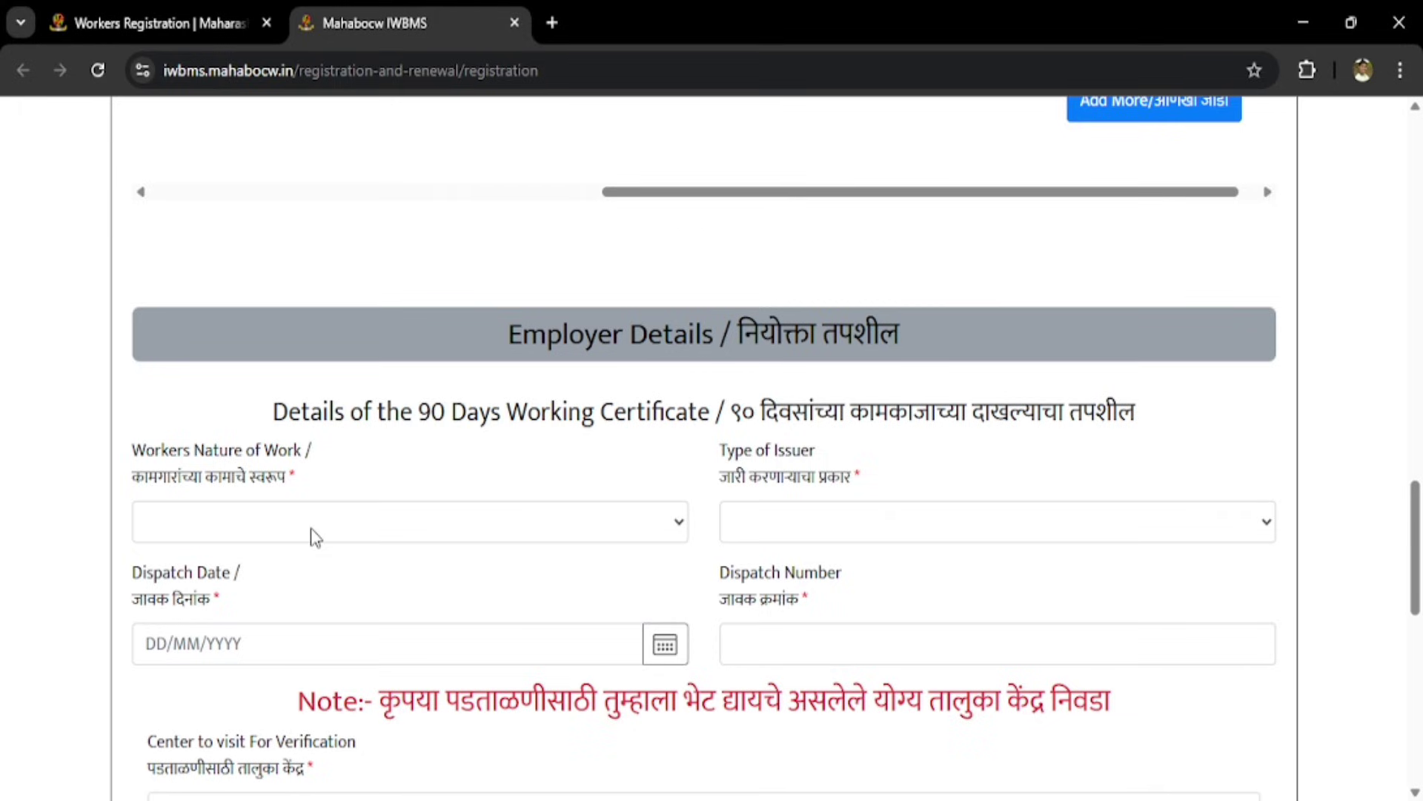
{"action": "left_click", "coordinate": [315, 536]}
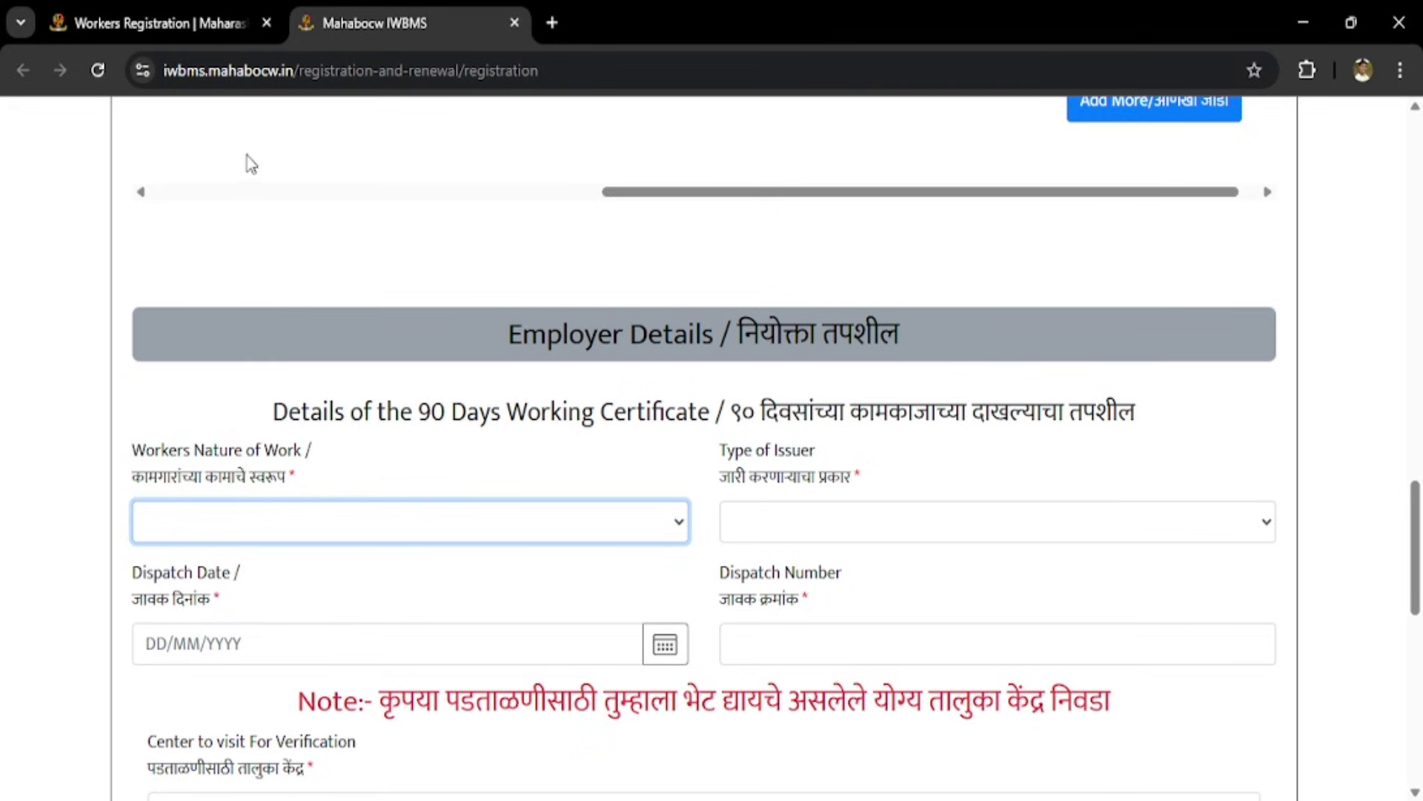
{"action": "left_click", "coordinate": [251, 57]}
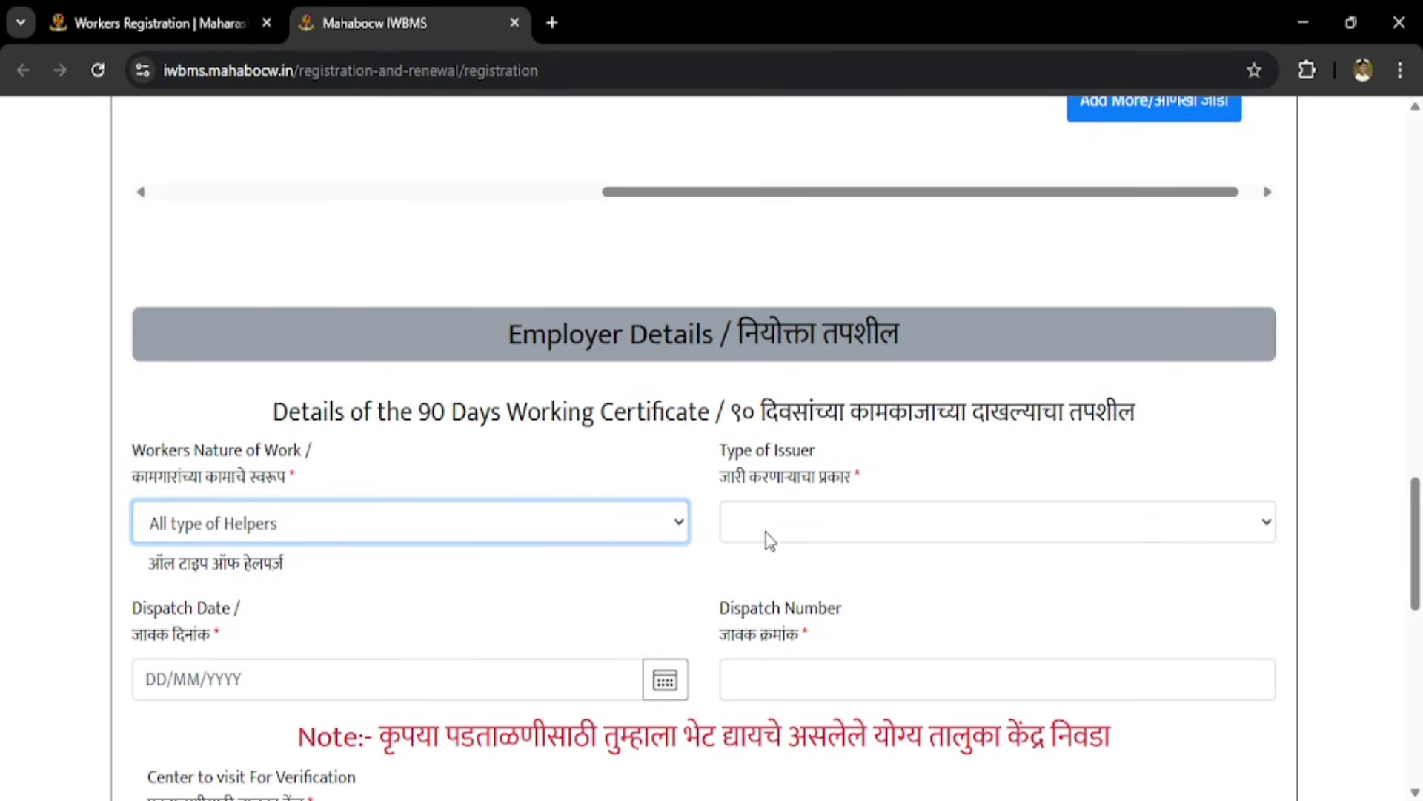
{"action": "left_click", "coordinate": [874, 530]}
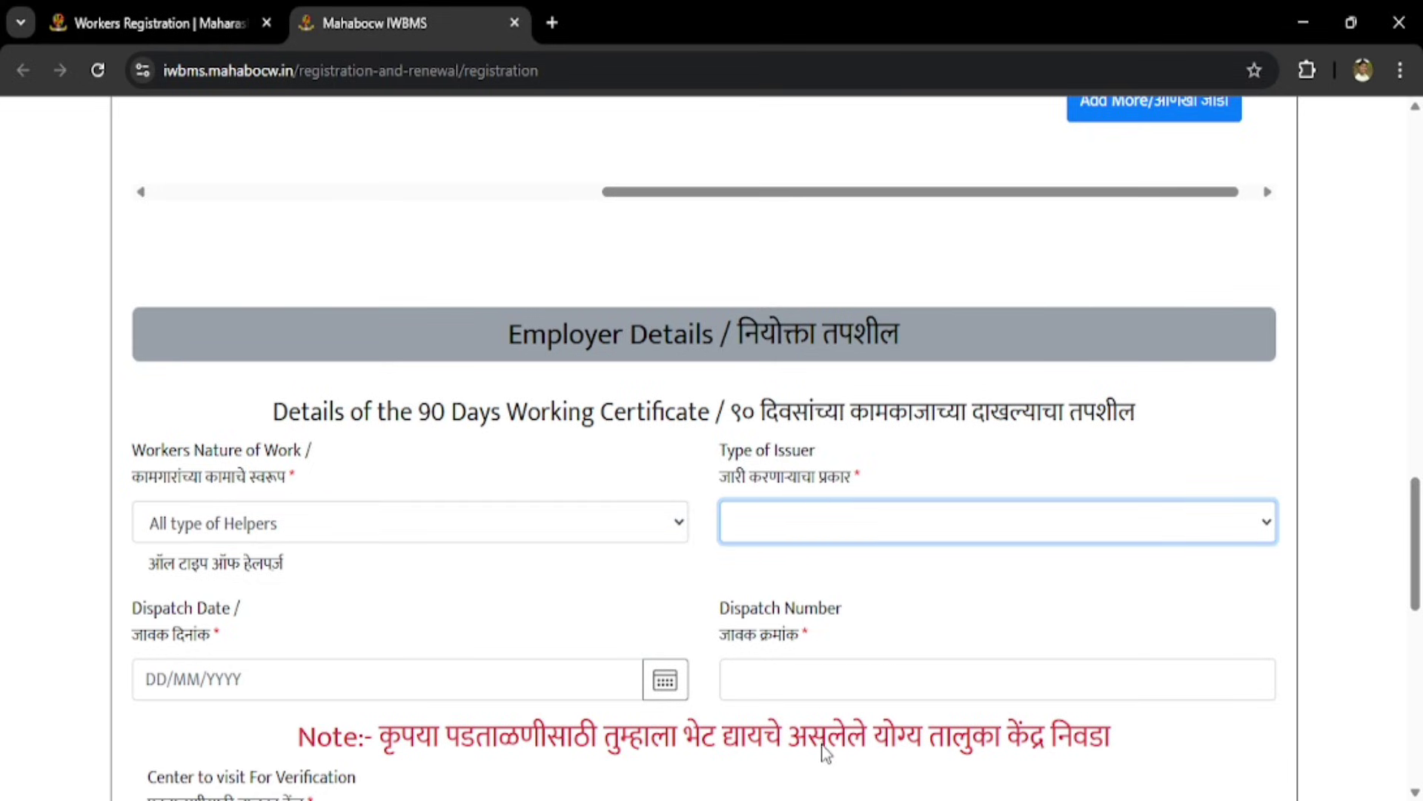
{"action": "left_click", "coordinate": [697, 633]}
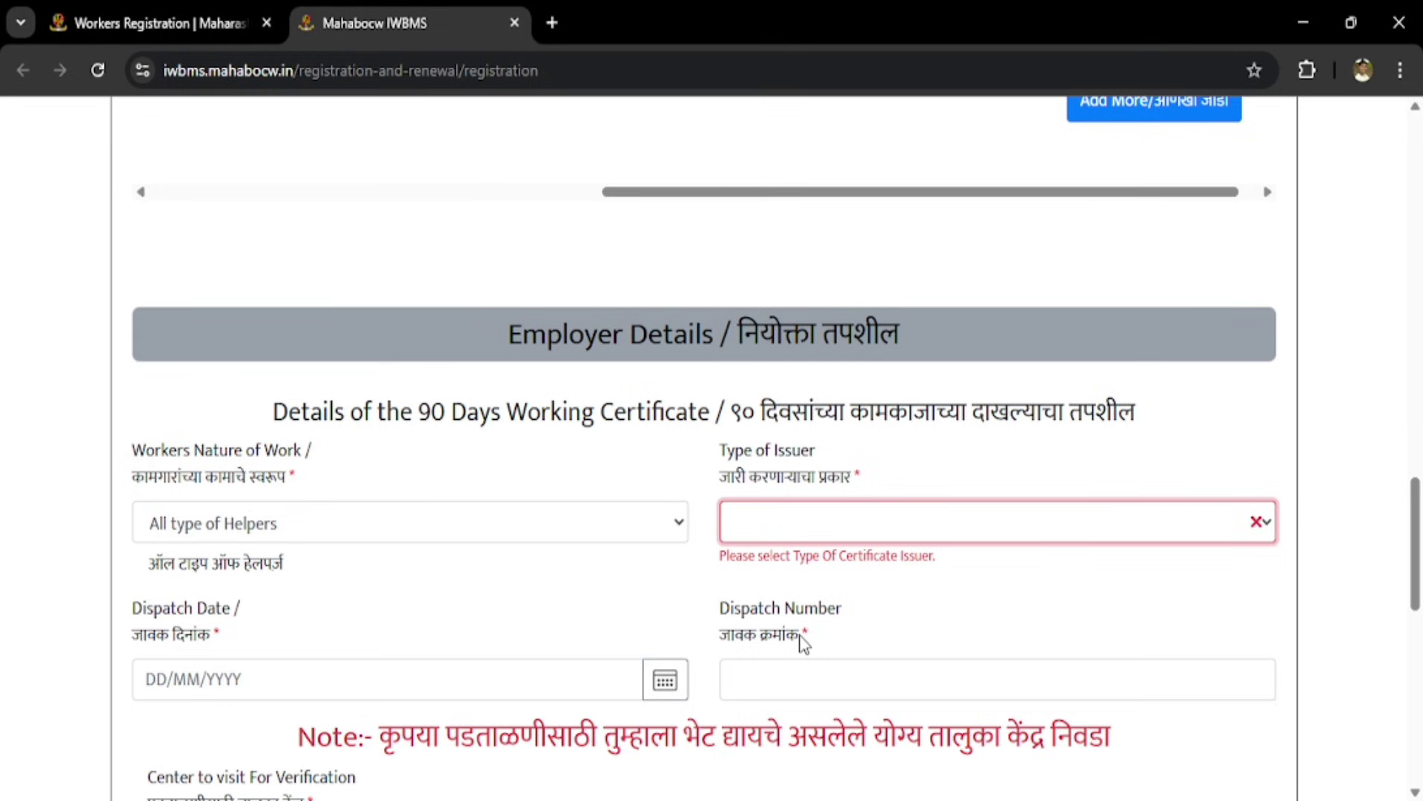
{"action": "key", "text": "g"}
{"action": "scroll", "coordinate": [705, 591], "scroll_direction": "down", "scroll_amount": 3}
- Set the certificate dispatch date to 16/09/2024 and dispatch number to 31
{"action": "left_click", "coordinate": [303, 456]}
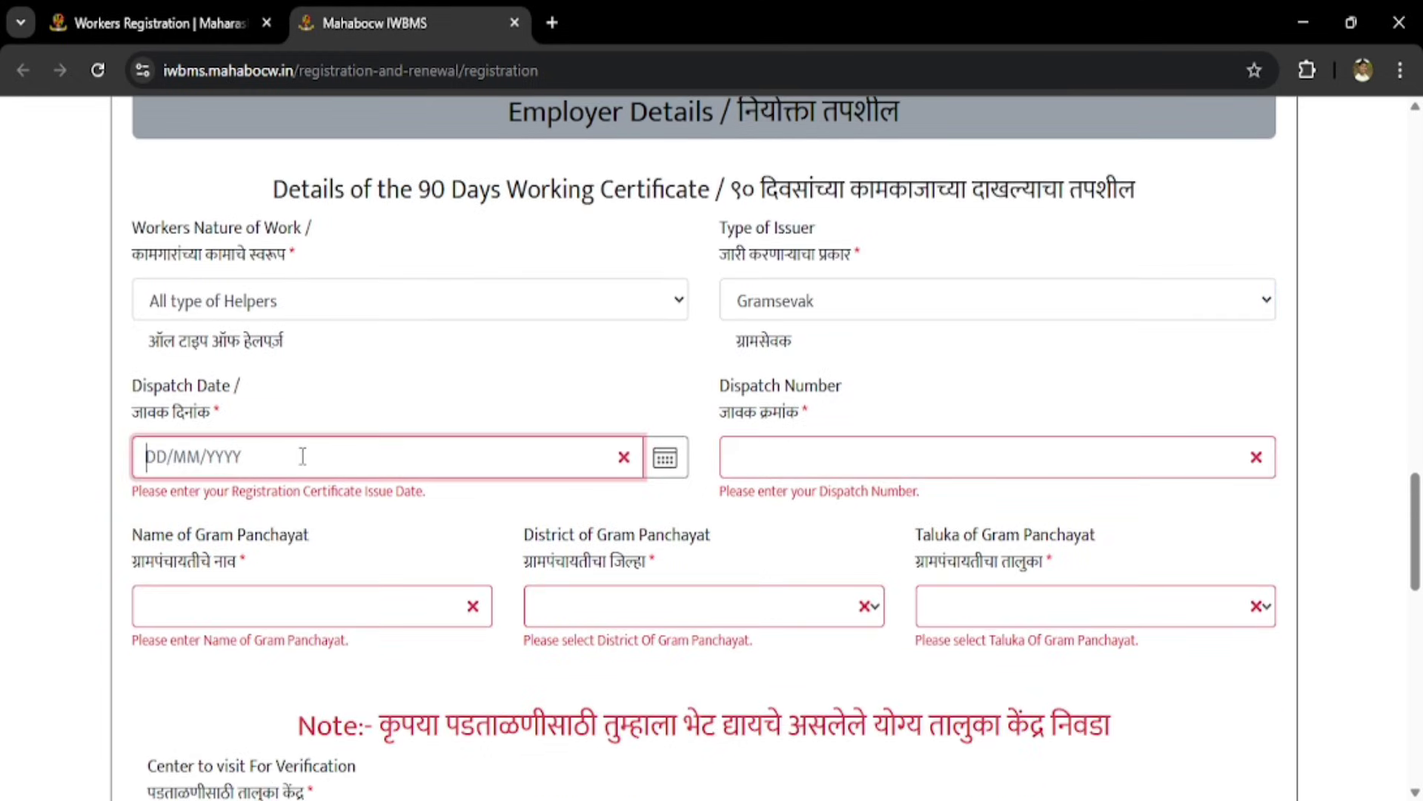
{"action": "left_click", "coordinate": [675, 464]}
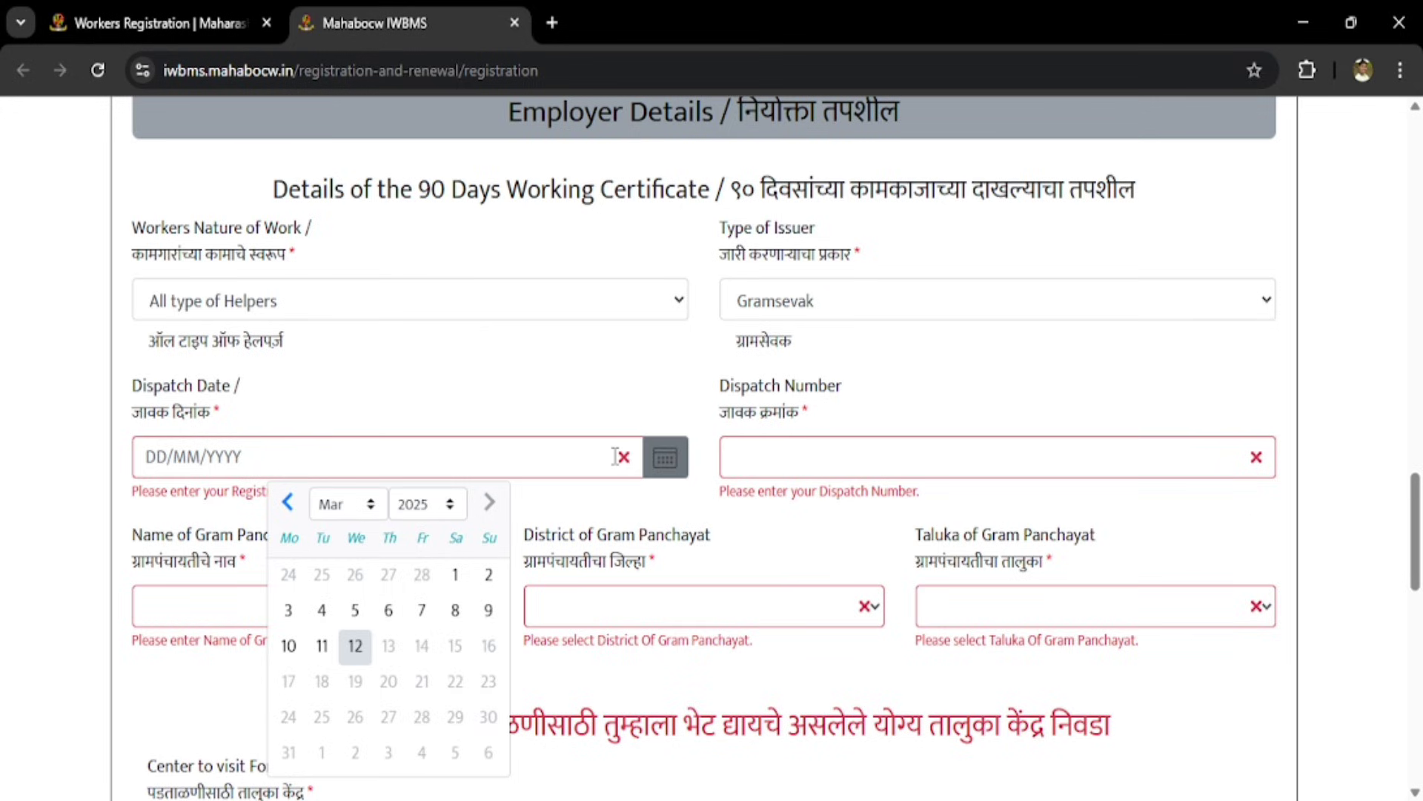
{"action": "left_click", "coordinate": [314, 454]}
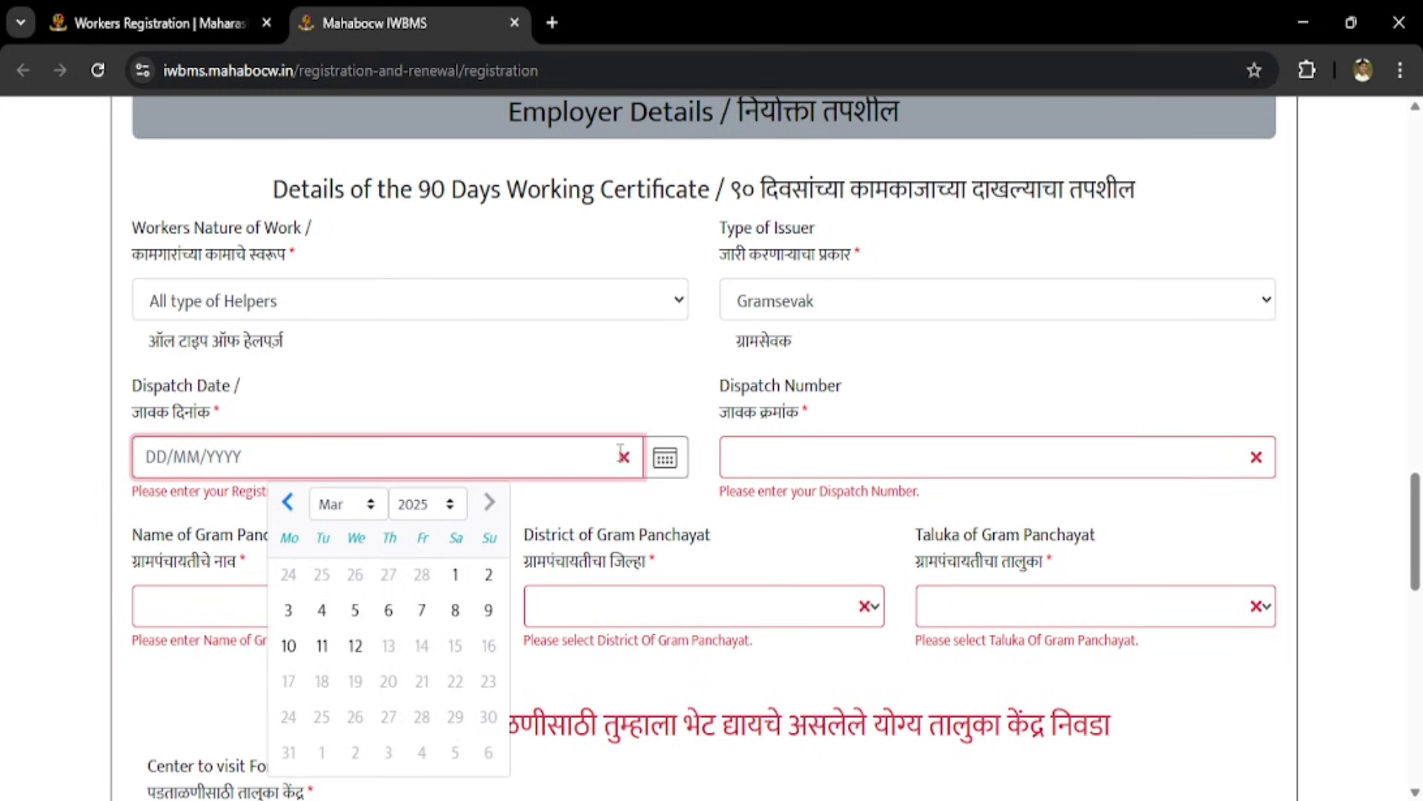
{"action": "left_click", "coordinate": [419, 508]}
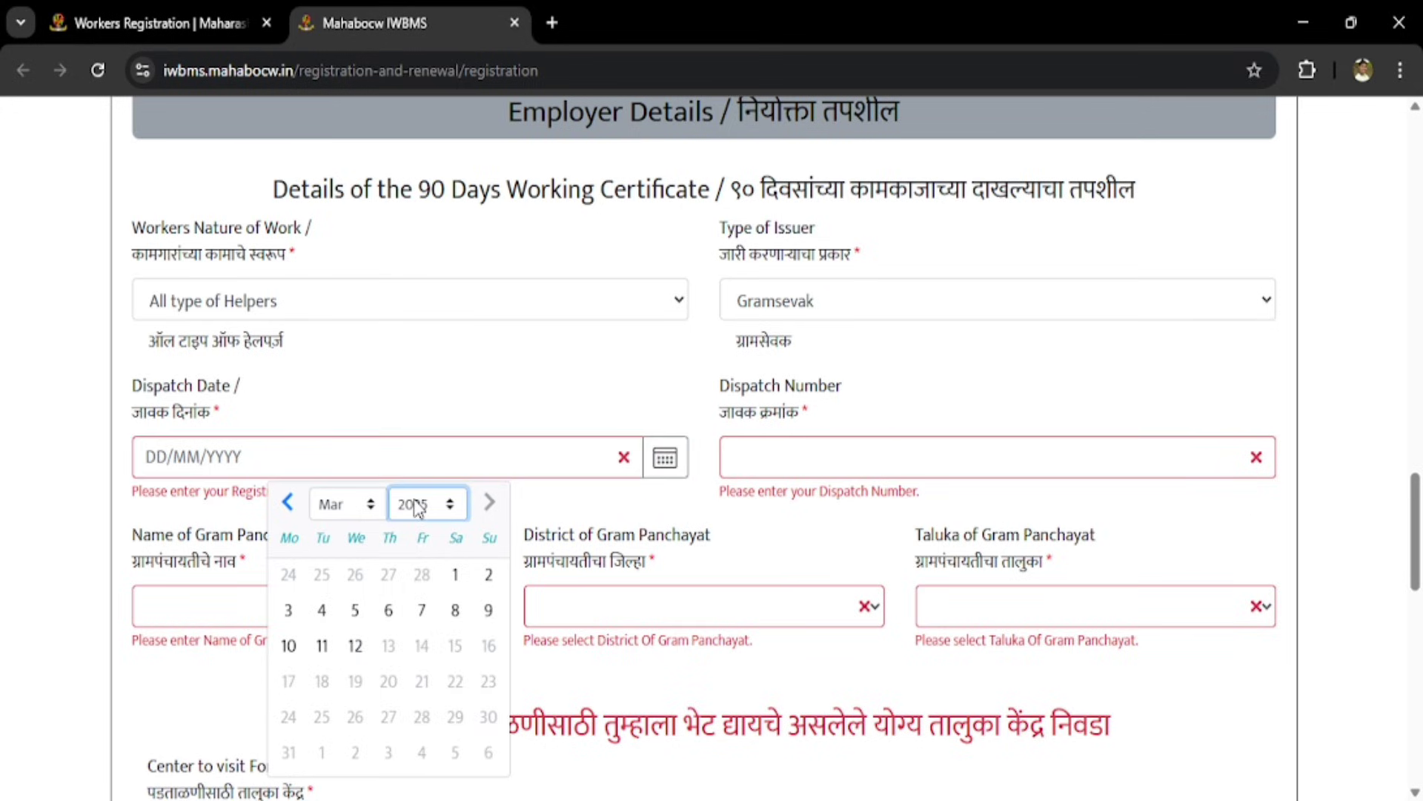
{"action": "left_click", "coordinate": [417, 448]}
{"action": "left_click", "coordinate": [340, 505]}
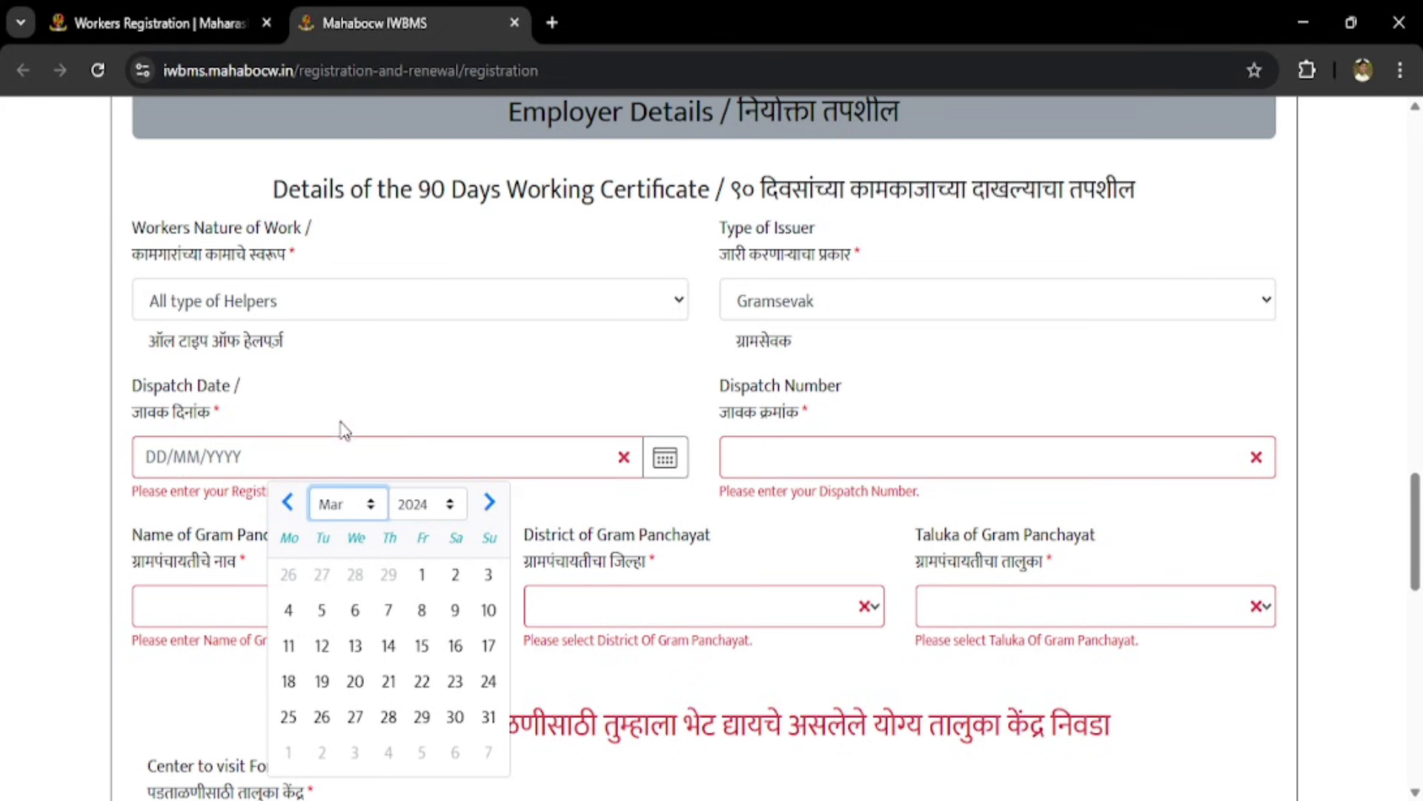
{"action": "left_click", "coordinate": [343, 410]}
{"action": "left_click", "coordinate": [288, 682]}
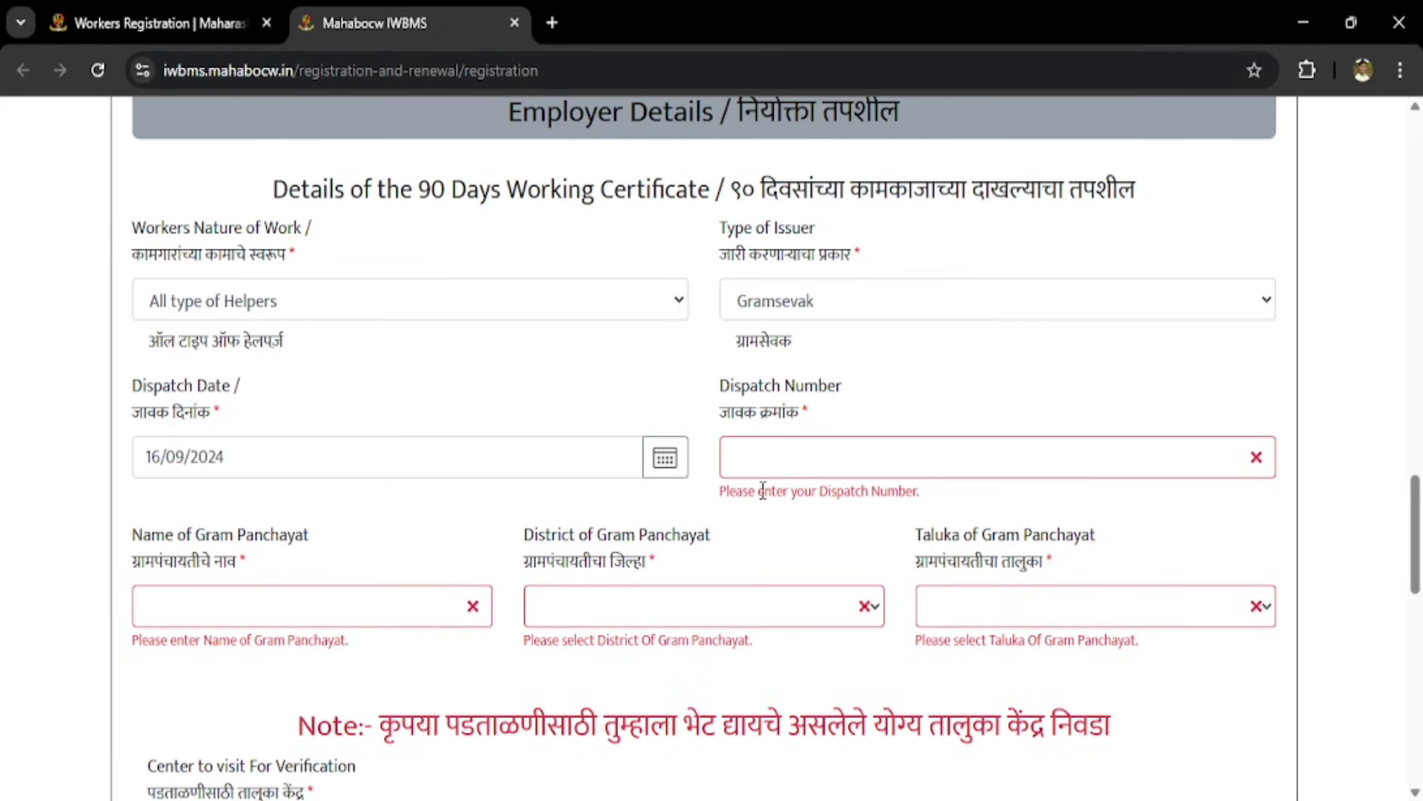
{"action": "left_click", "coordinate": [821, 446]}
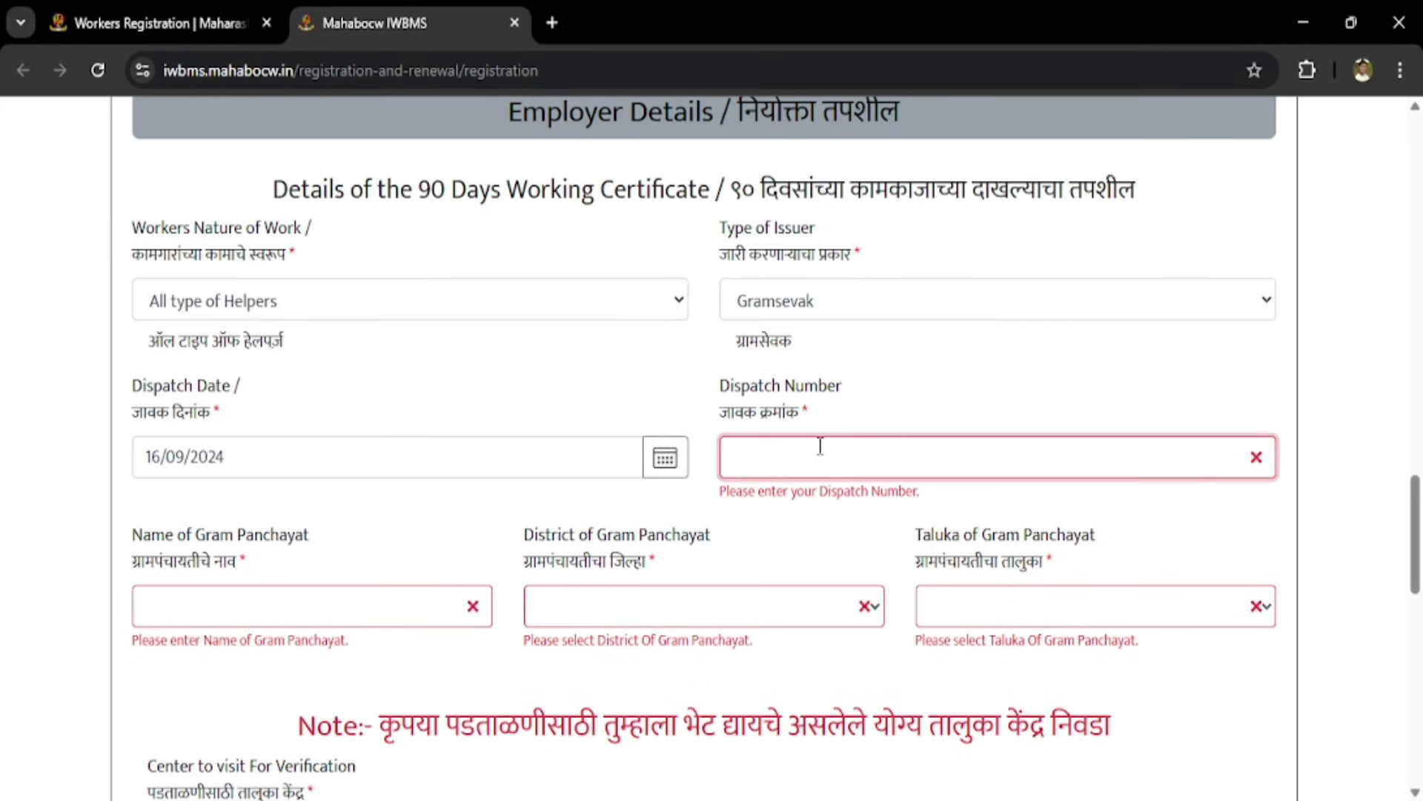
{"action": "type", "text": "31"}
{"action": "left_click", "coordinate": [812, 519]}
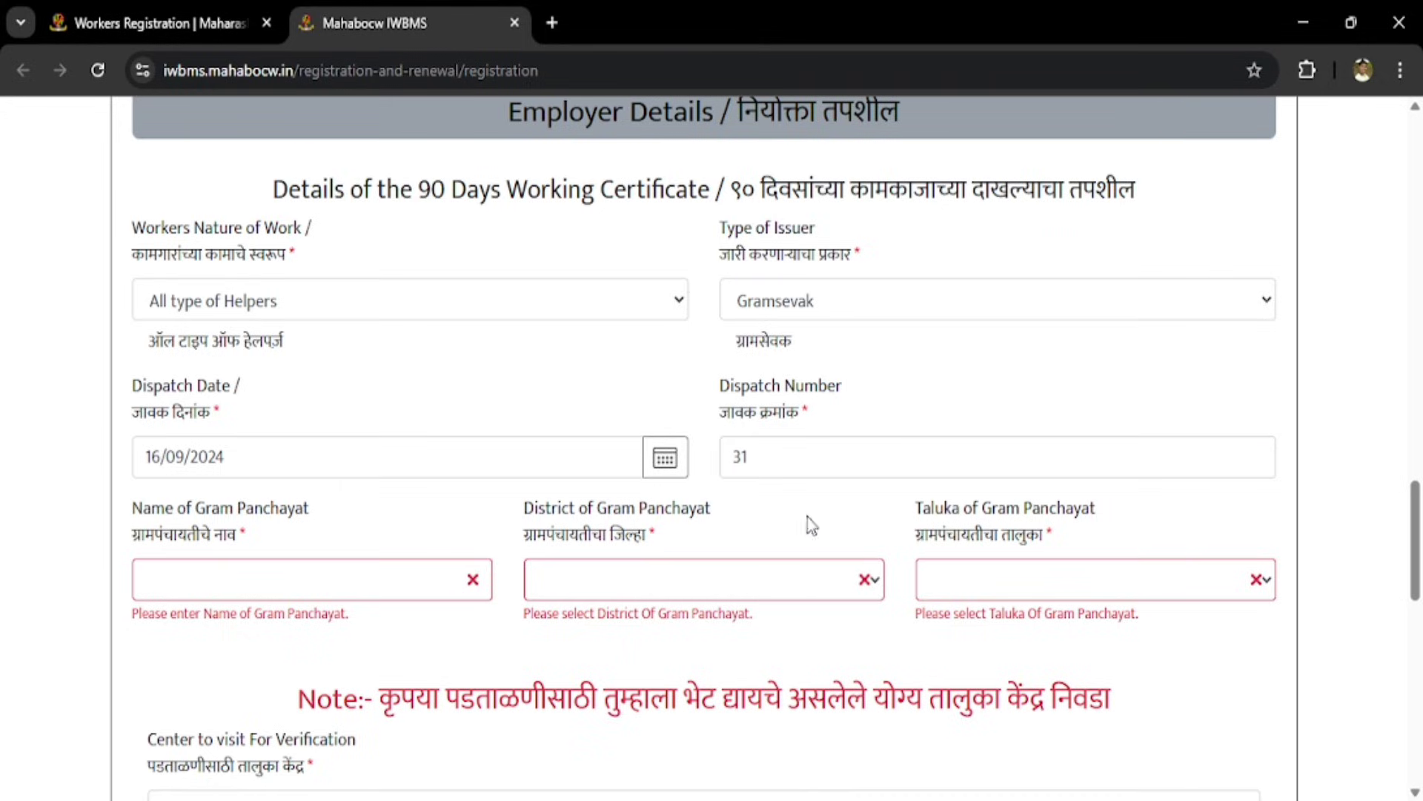
- Enter Gram Panchayat 'ranjegaon' with district Beed and taluka Beed
{"action": "scroll", "coordinate": [358, 474], "scroll_direction": "down", "scroll_amount": 1}
{"action": "left_click", "coordinate": [266, 473]}
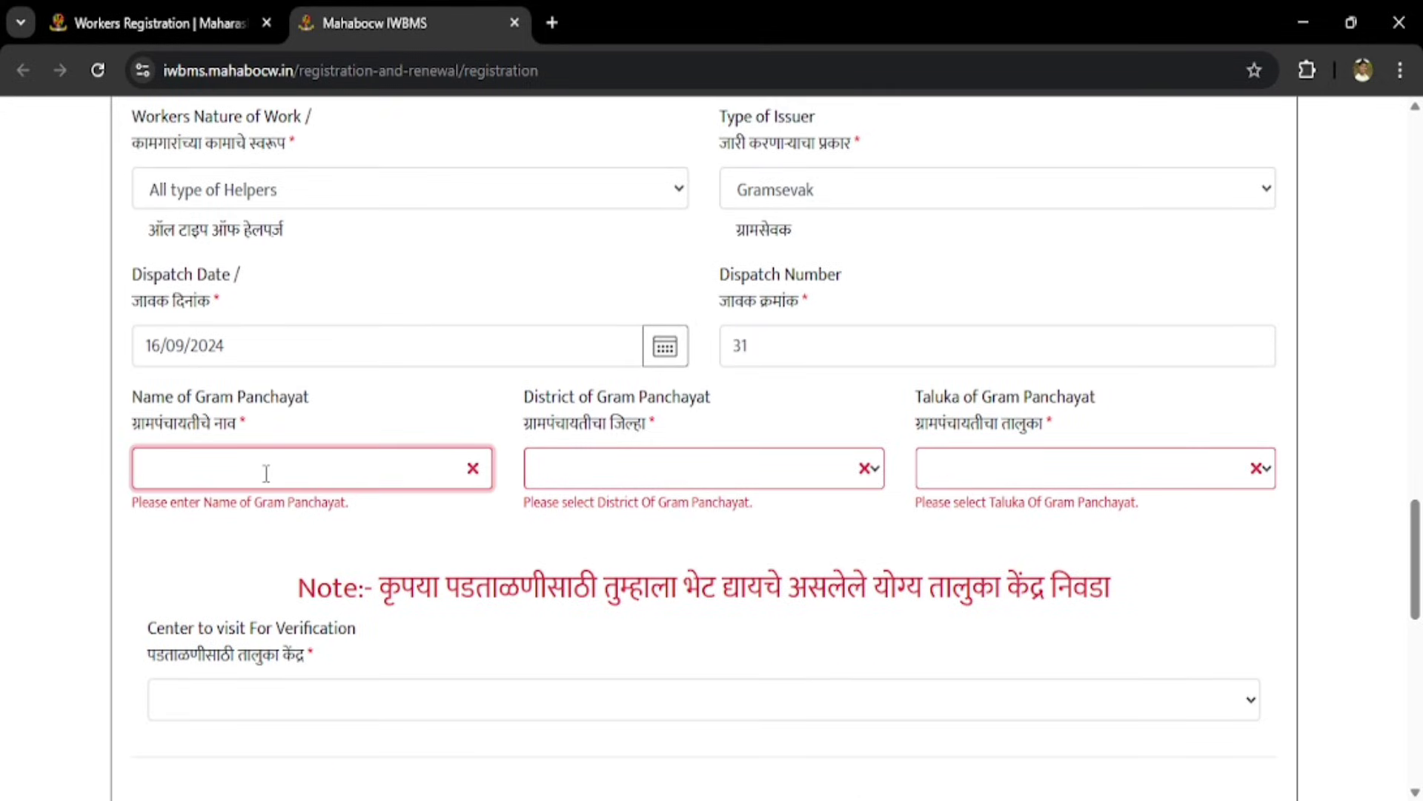
{"action": "type", "text": "ranjegaon"}
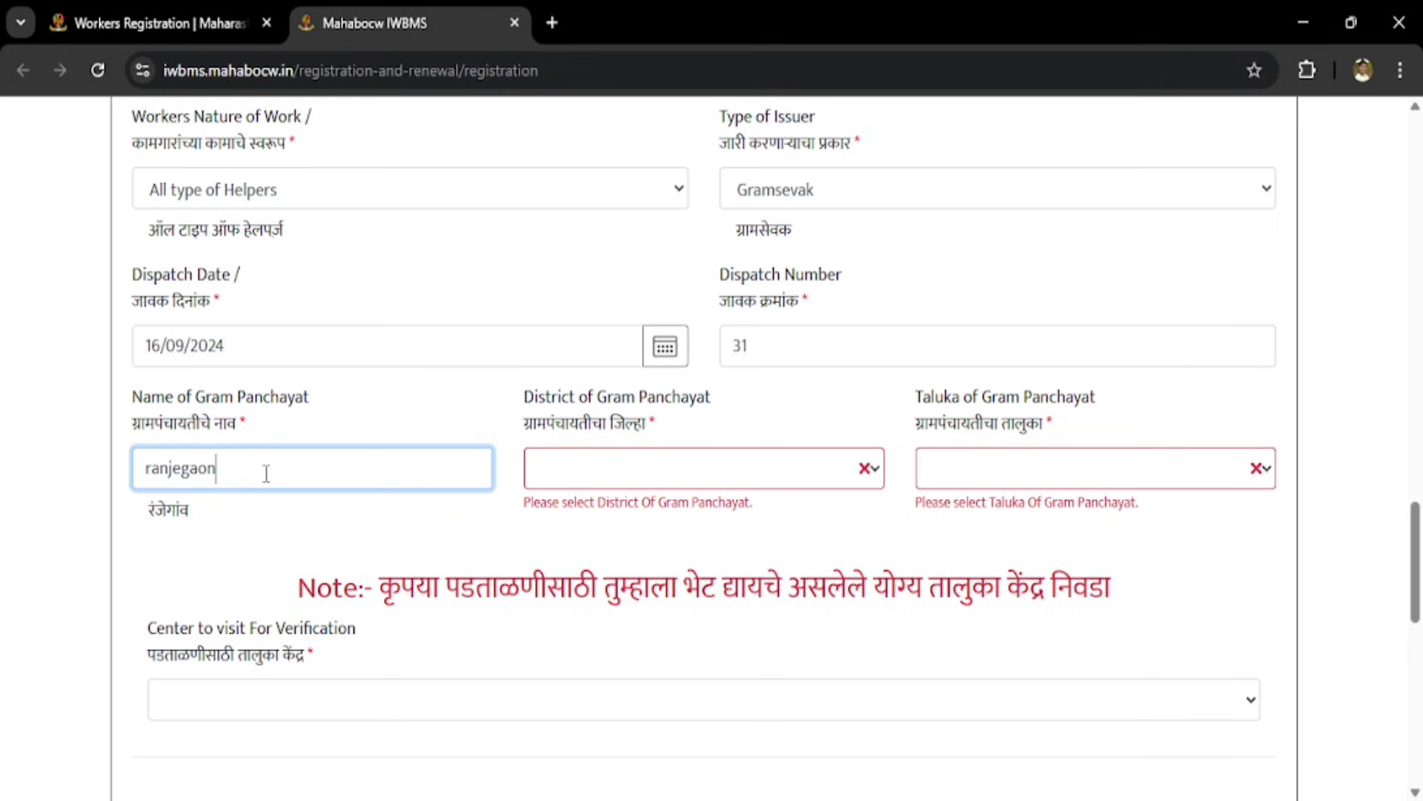
{"action": "key", "text": "Tab"}
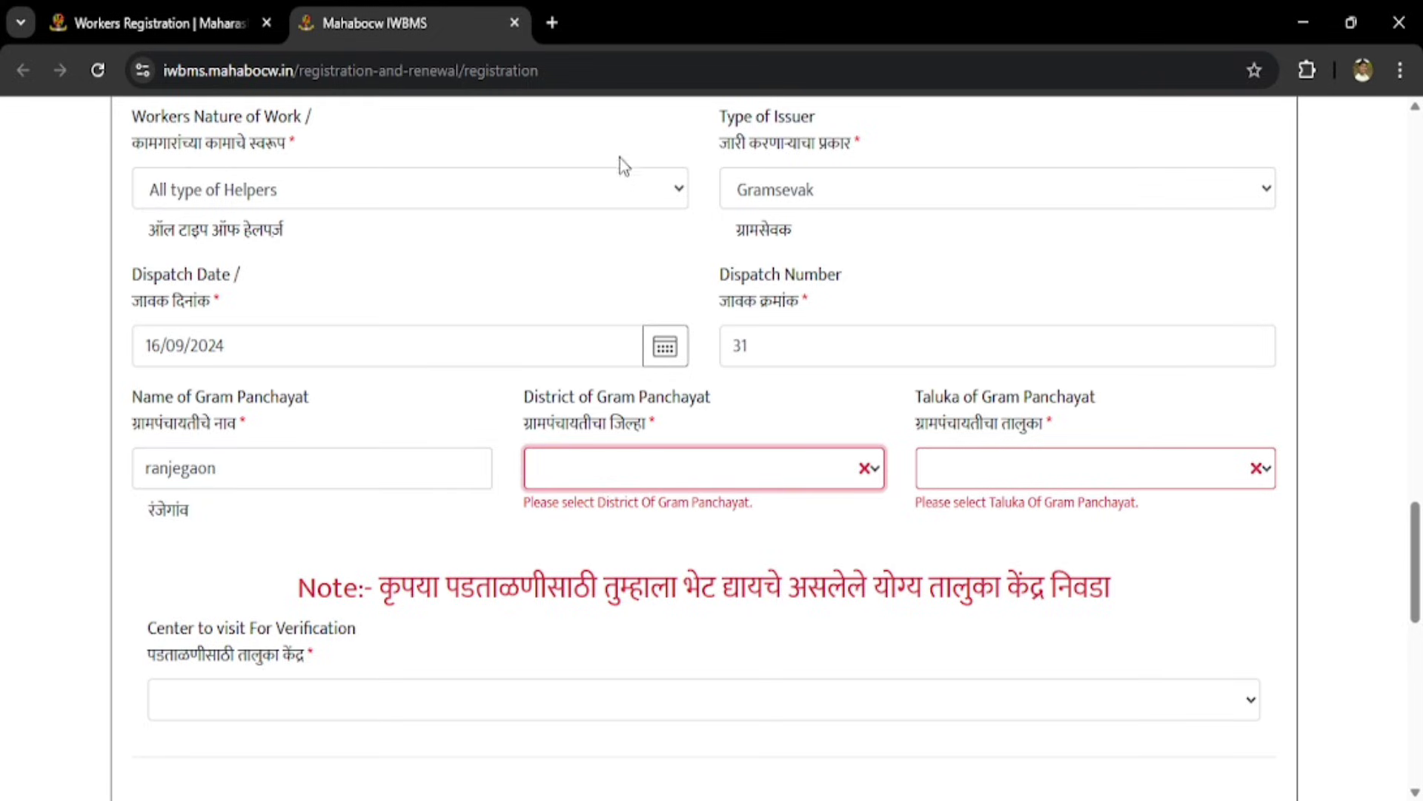
{"action": "left_click", "coordinate": [602, 185]}
{"action": "left_click", "coordinate": [1041, 456]}
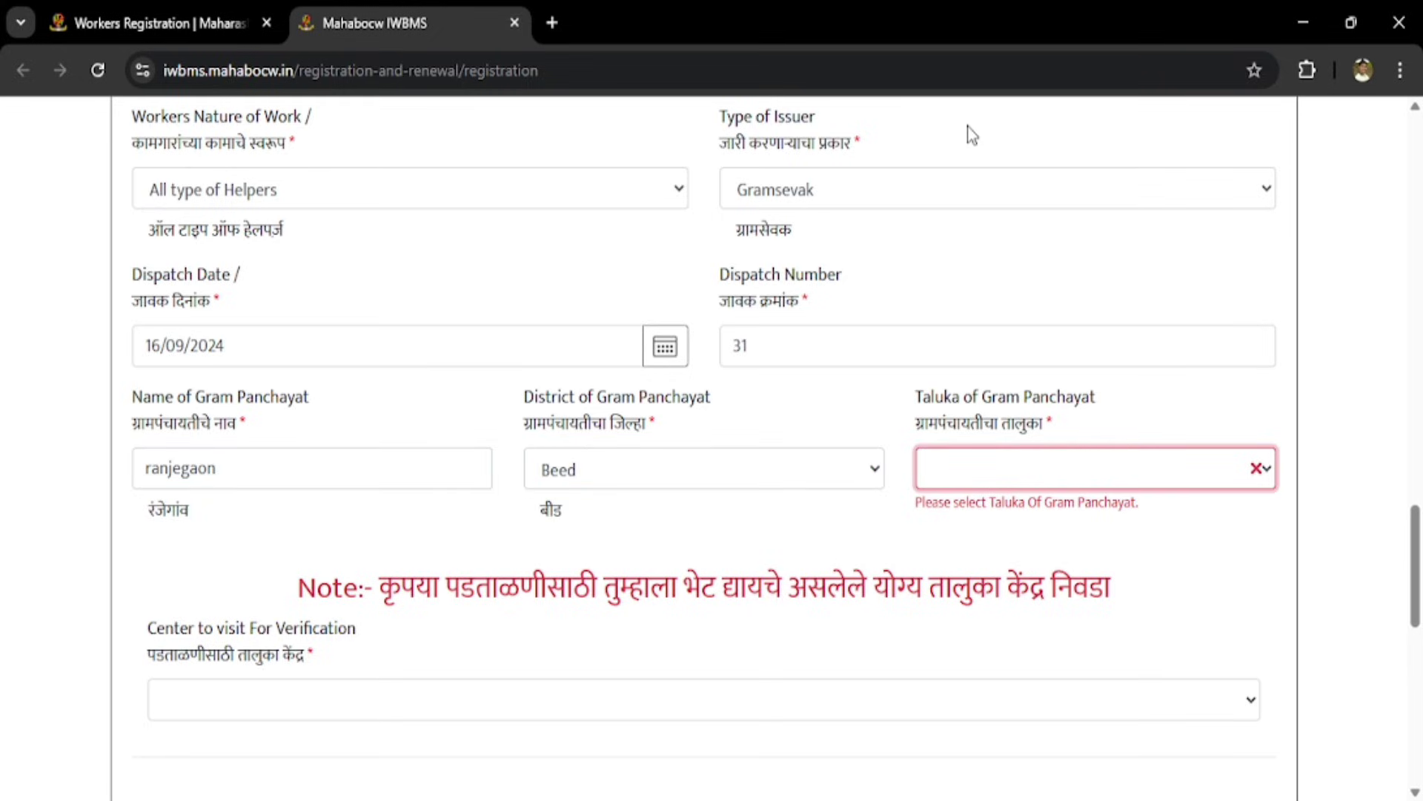
{"action": "left_click", "coordinate": [944, 271]}
{"action": "scroll", "coordinate": [594, 445], "scroll_direction": "down", "scroll_amount": 2}
{"action": "left_click", "coordinate": [236, 560]}
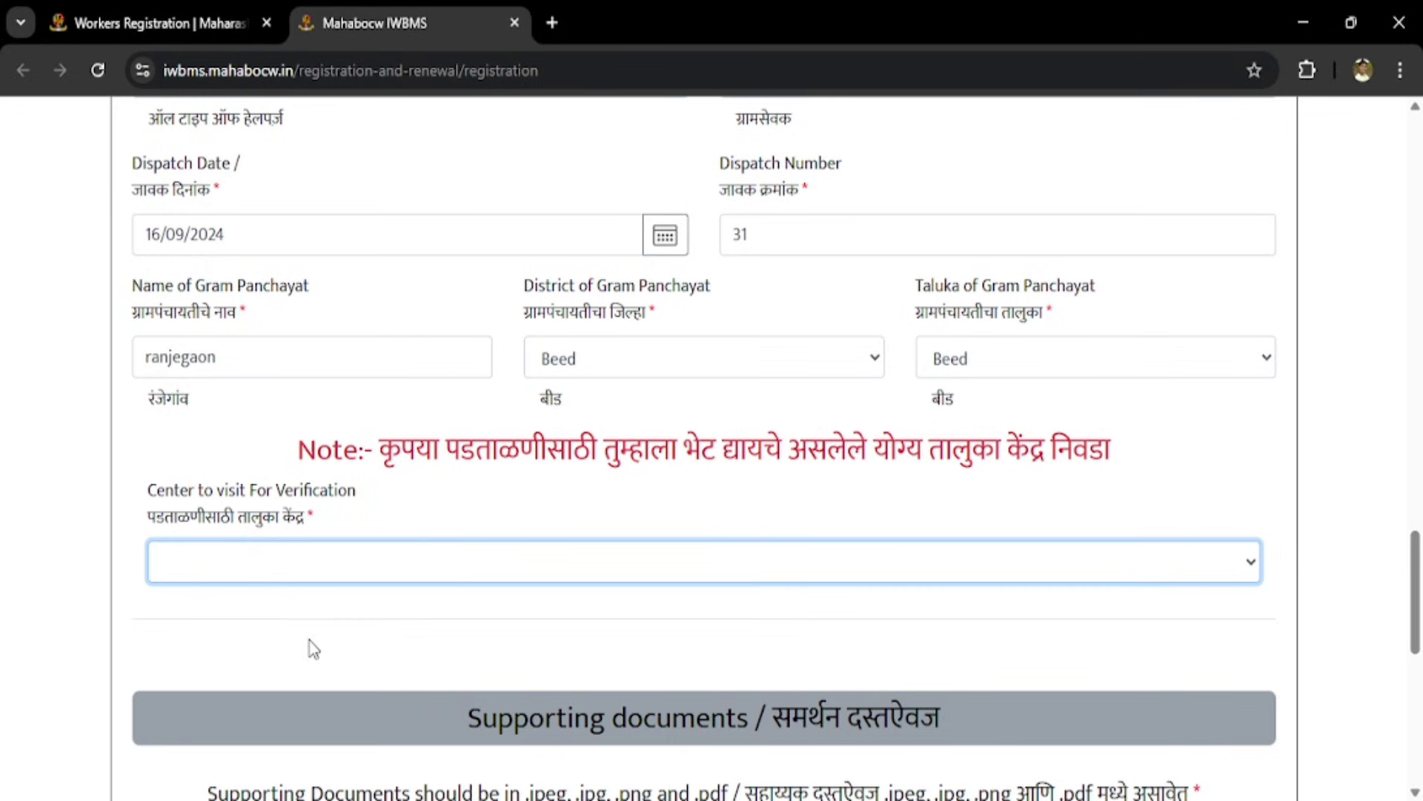
- Select Beed in the Center to visit For Verification dropdown and scroll to the supporting documents
{"action": "left_click", "coordinate": [265, 639]}
{"action": "scroll", "coordinate": [634, 491], "scroll_direction": "down", "scroll_amount": 1}
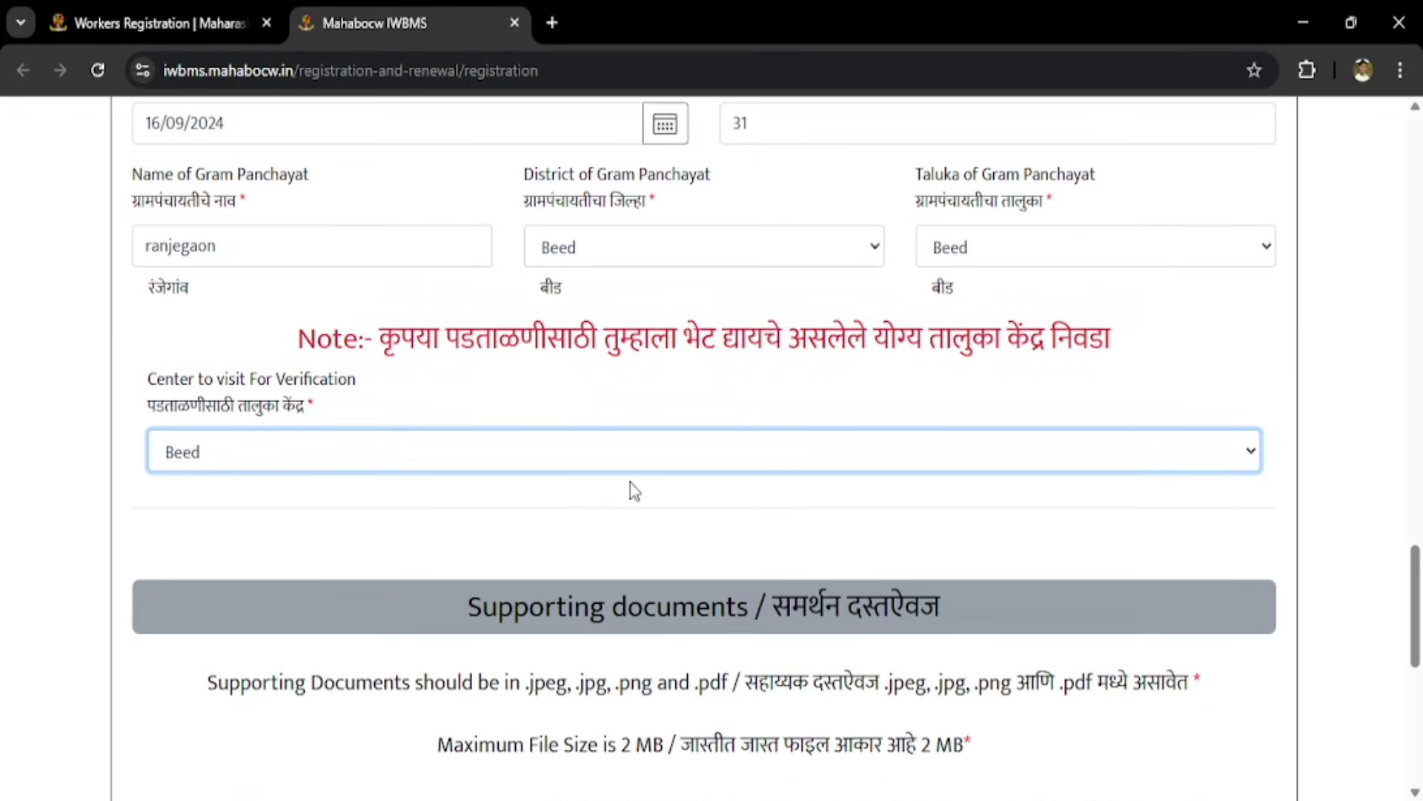
{"action": "left_click", "coordinate": [308, 547]}
{"action": "scroll", "coordinate": [476, 499], "scroll_direction": "down", "scroll_amount": 1}
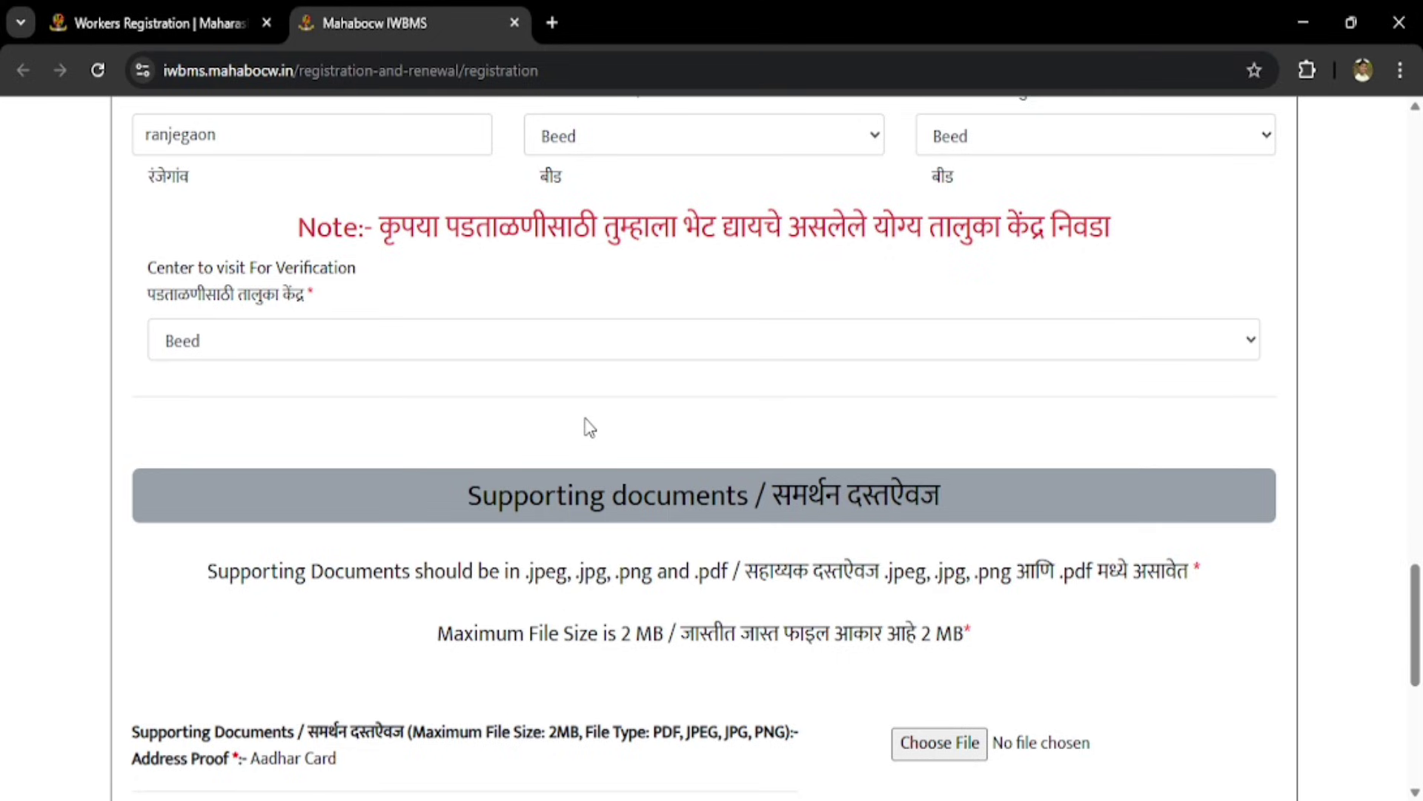
{"action": "scroll", "coordinate": [584, 423], "scroll_direction": "down", "scroll_amount": 2}
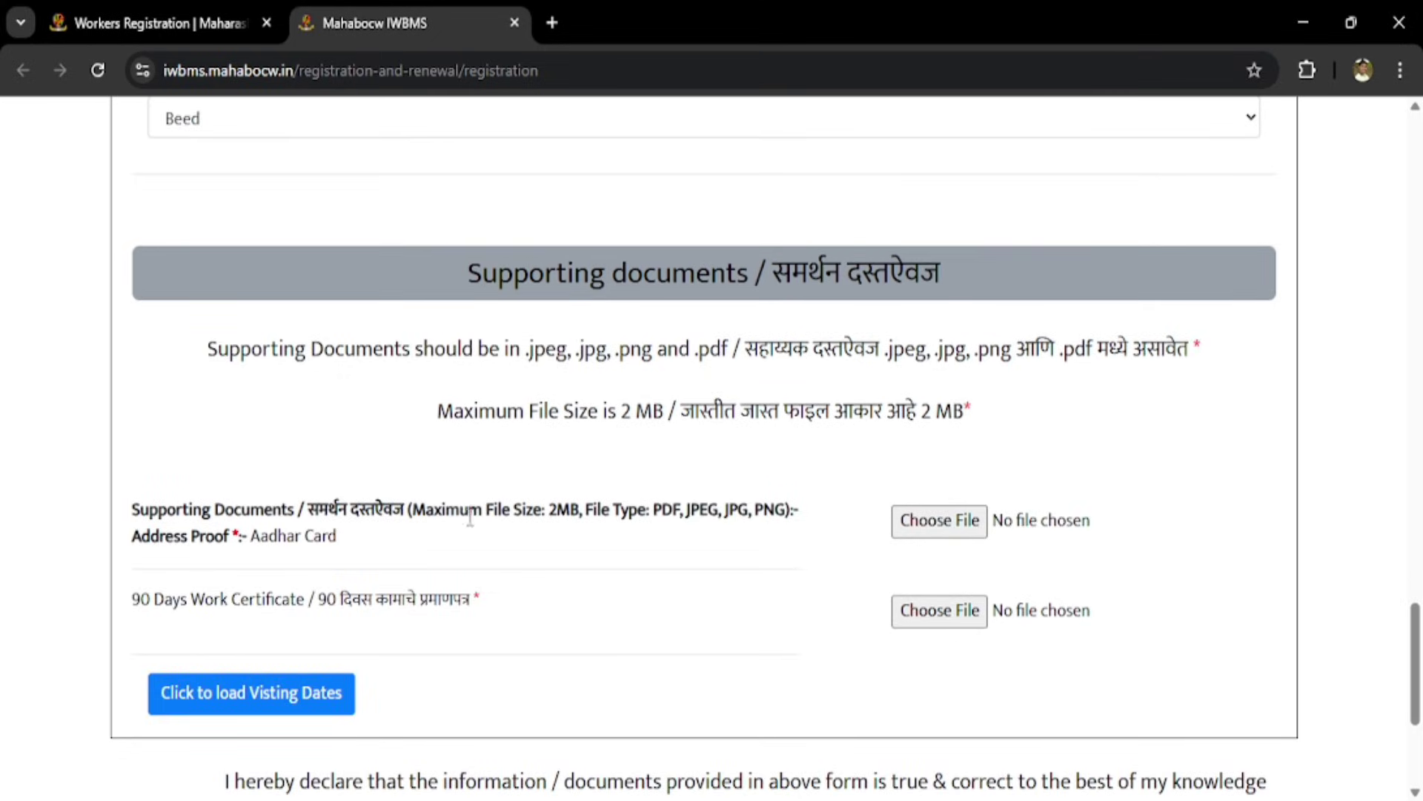
- Upload the Aadhaar PDF as the address proof document
{"action": "left_click", "coordinate": [935, 522]}
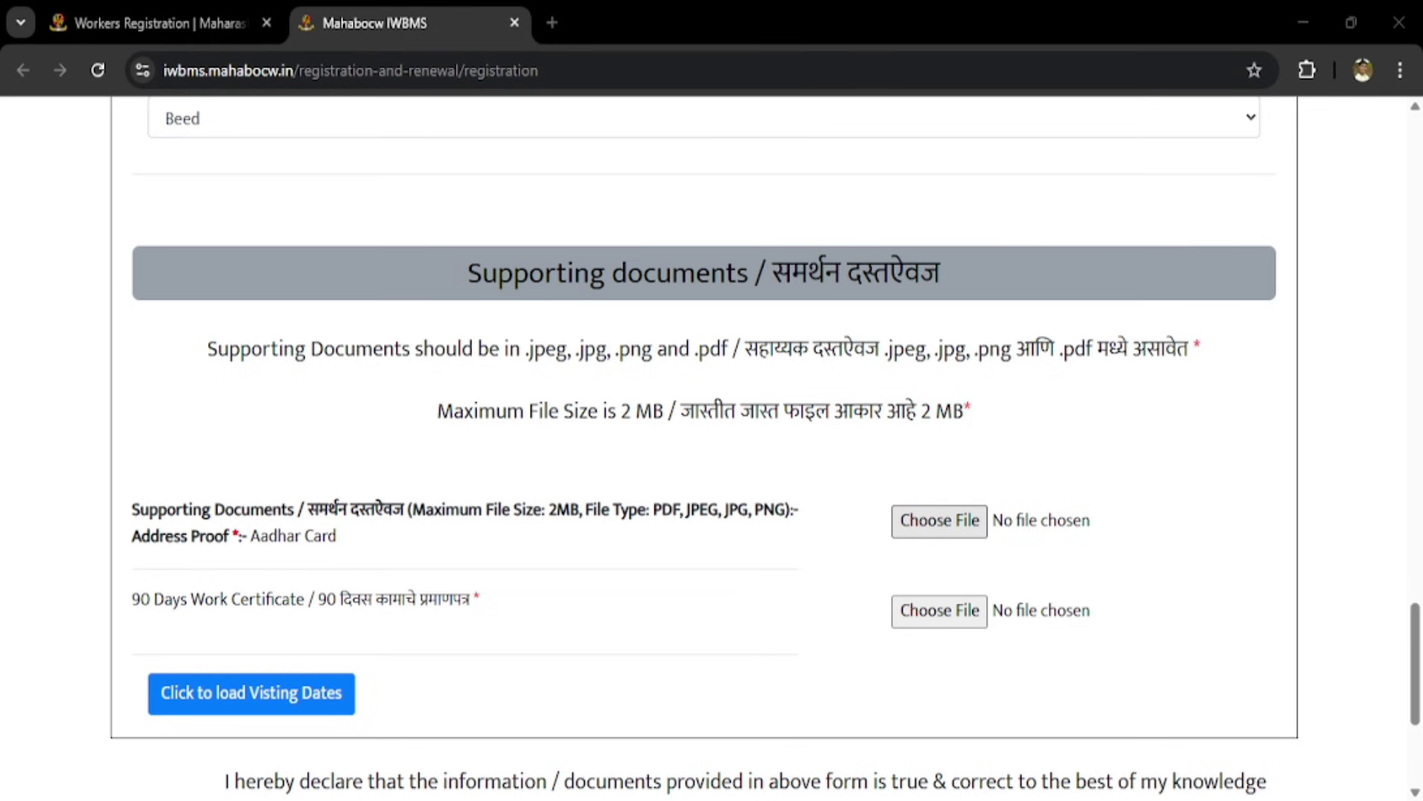
{"action": "double_click", "coordinate": [527, 451]}
{"action": "scroll", "coordinate": [527, 451], "scroll_direction": "down", "scroll_amount": 2}
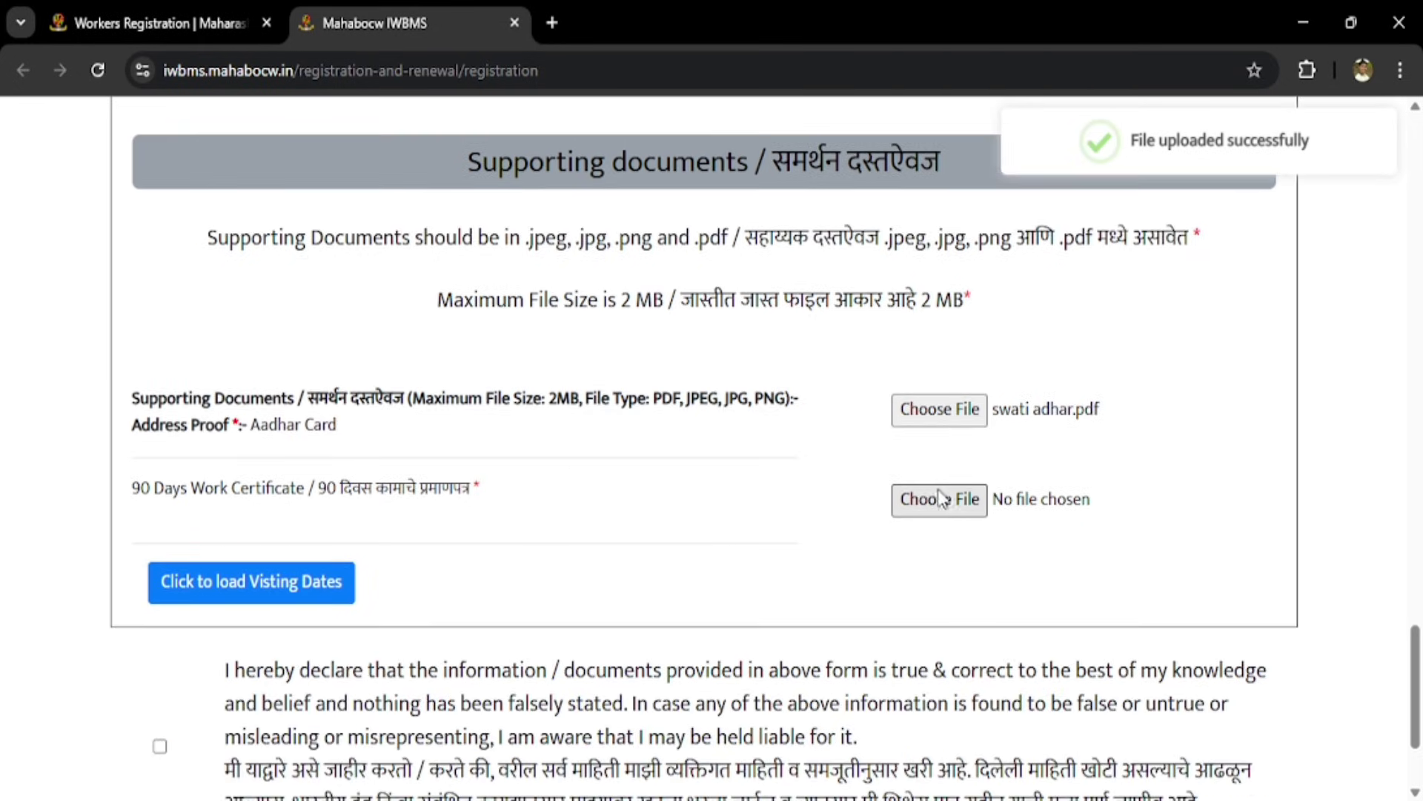
- Upload the 90 days certificate PDF to the 90 Days Work Certificate field
{"action": "left_click", "coordinate": [954, 501]}
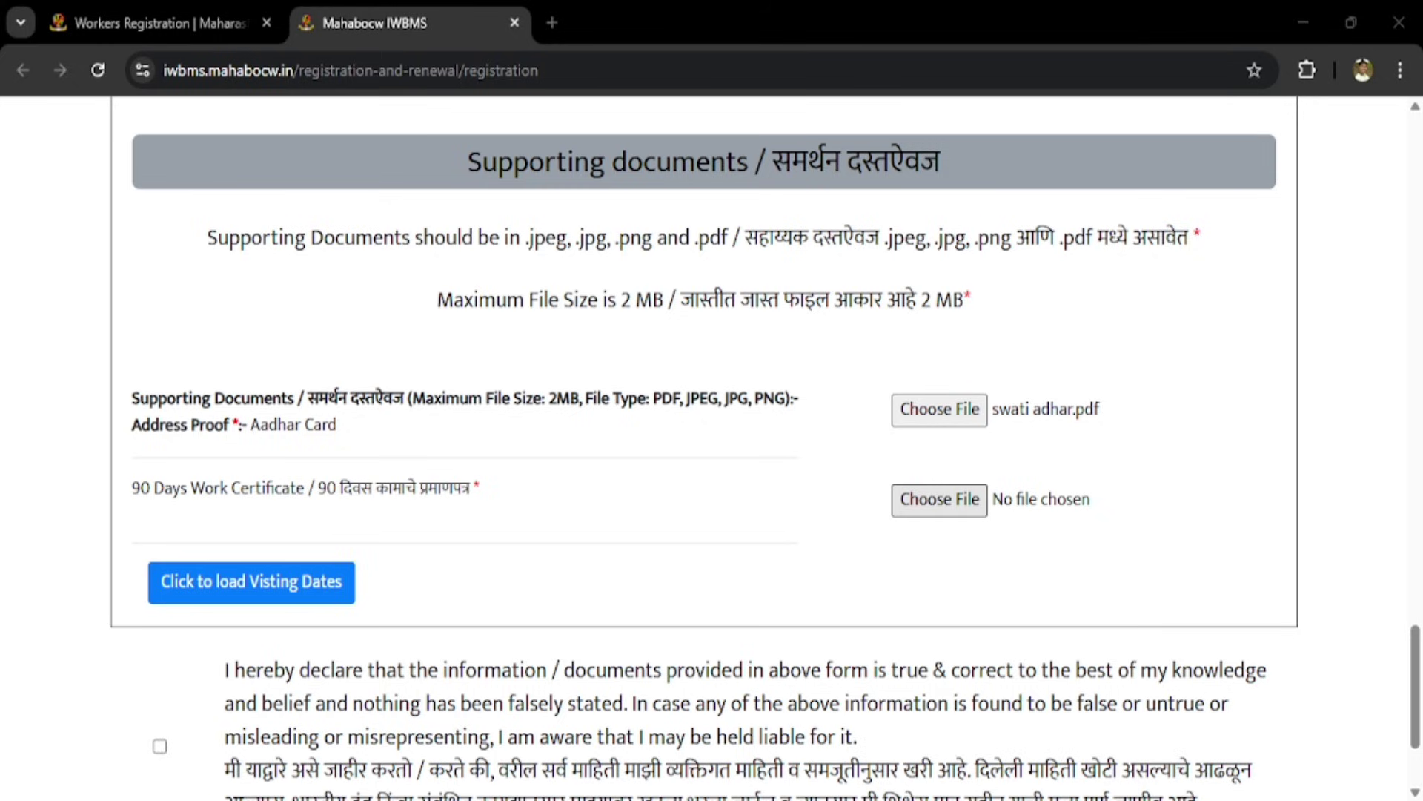
{"action": "key", "text": "Return"}
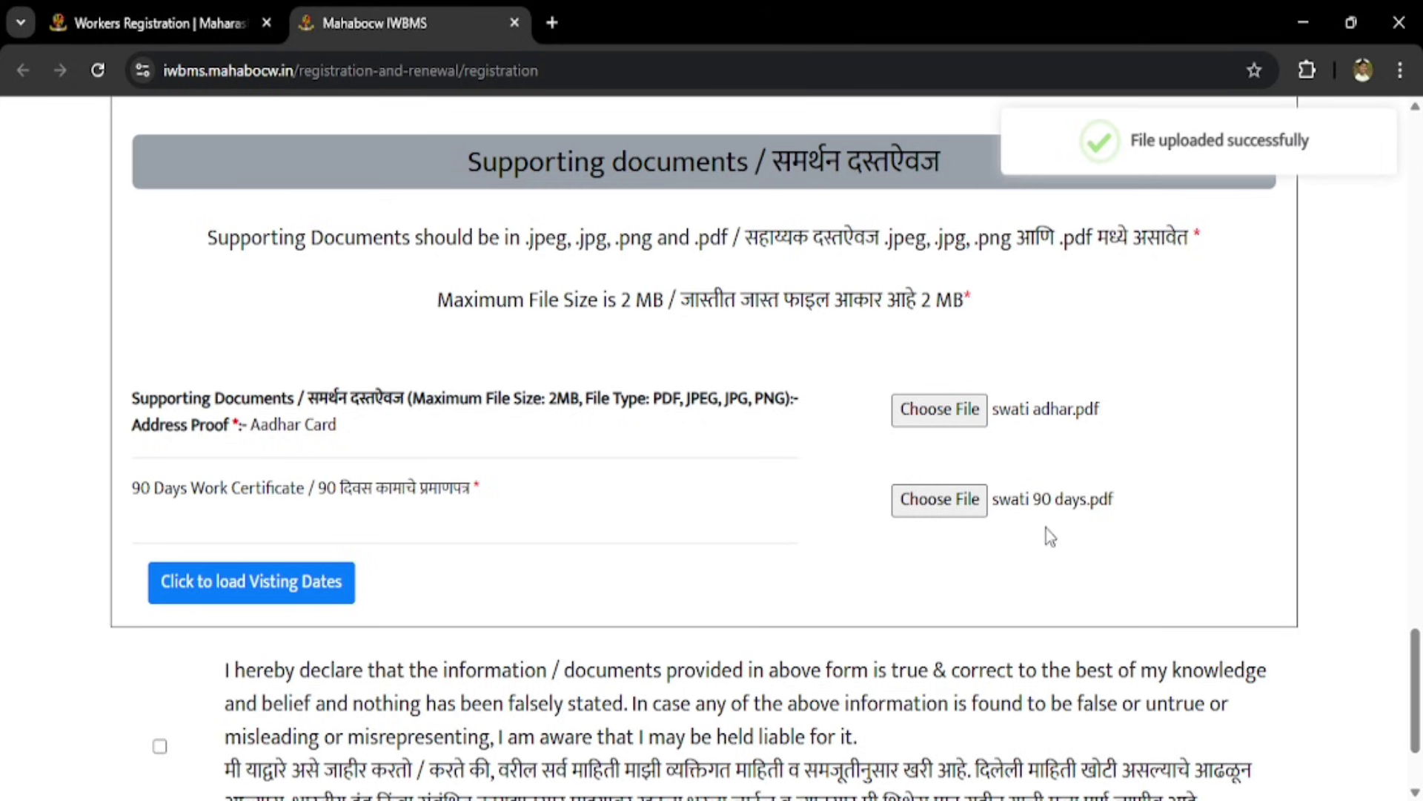
{"action": "scroll", "coordinate": [308, 477], "scroll_direction": "down", "scroll_amount": 2}
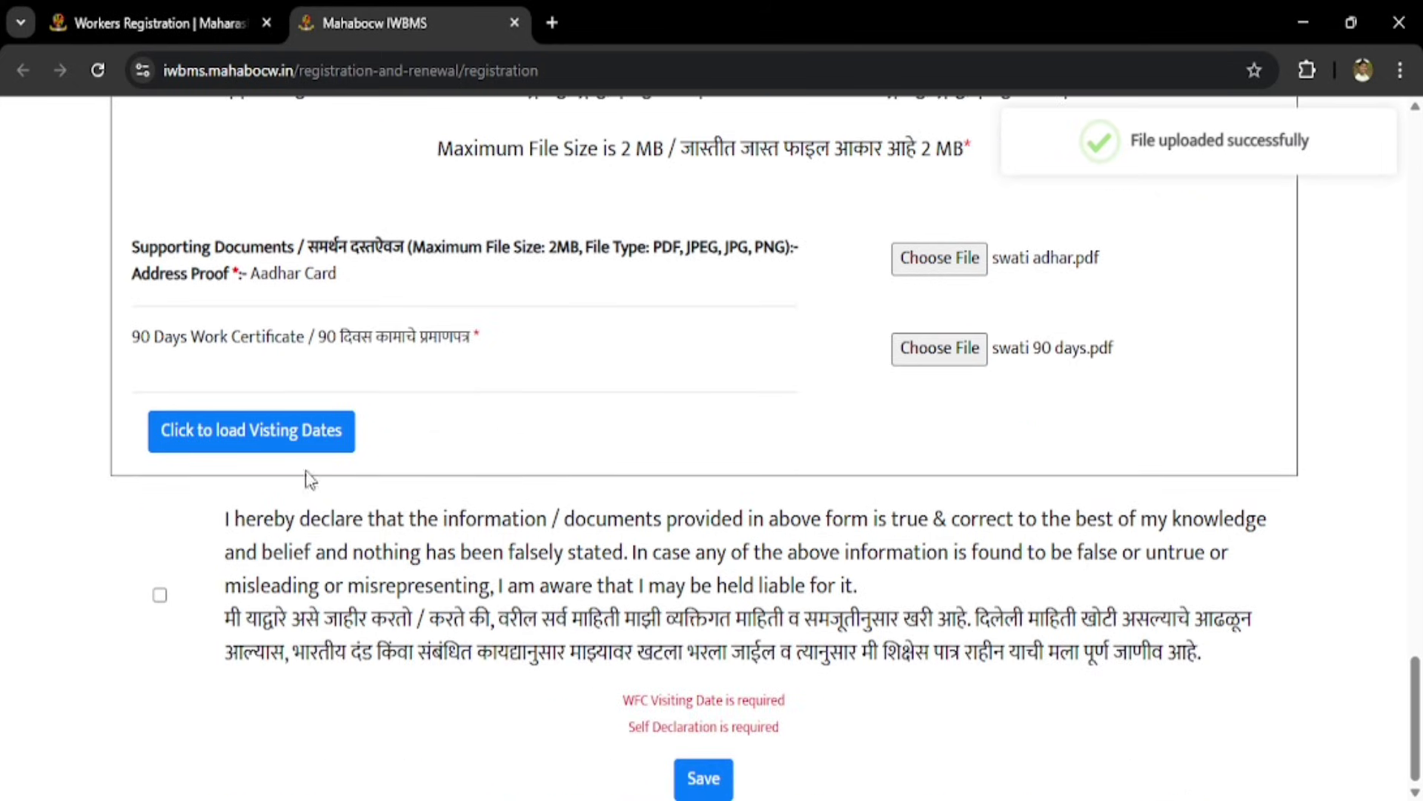
- Load visiting dates, pick 27 March 2025 as the WFC visit date, and accept the self-declaration
{"action": "left_click", "coordinate": [234, 437]}
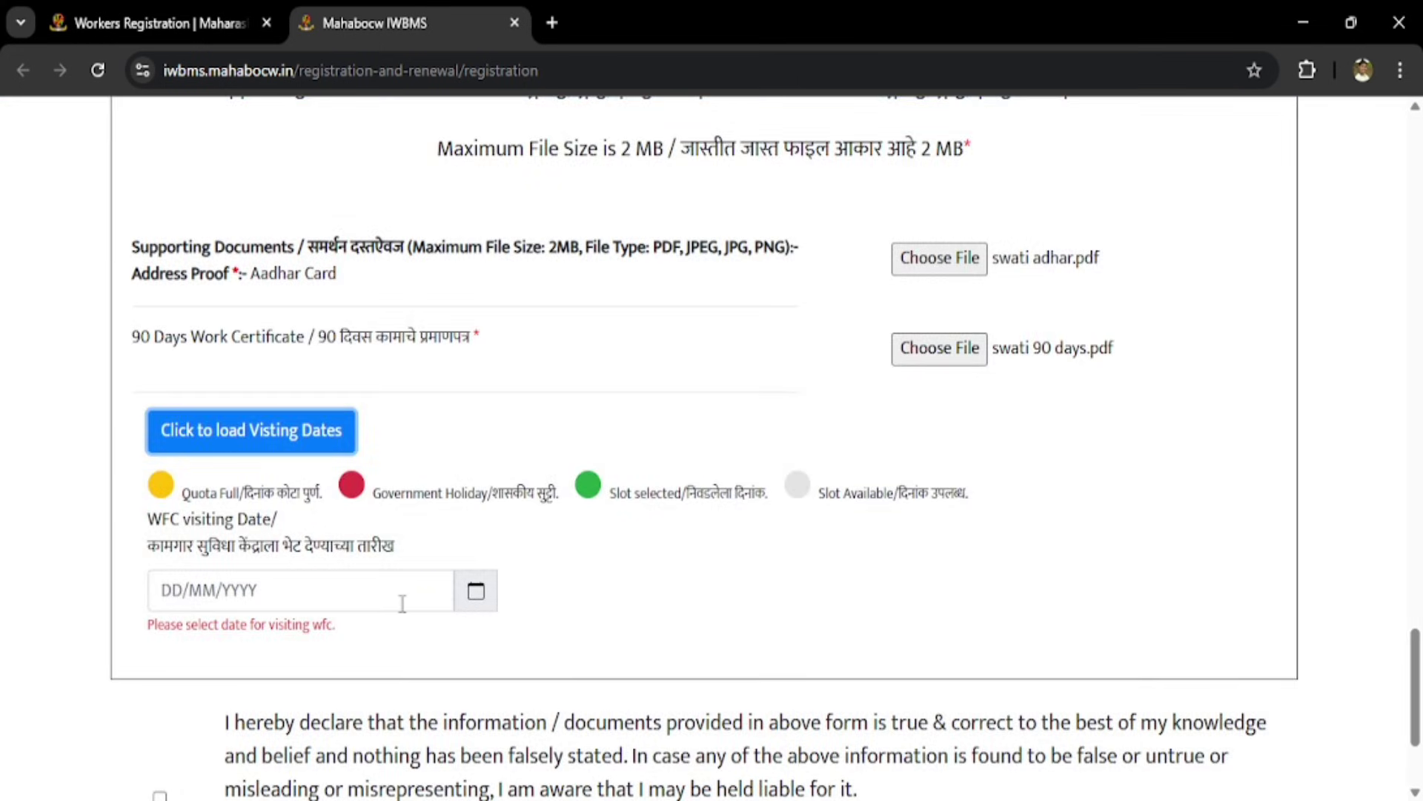
{"action": "scroll", "coordinate": [399, 593], "scroll_direction": "down", "scroll_amount": 1}
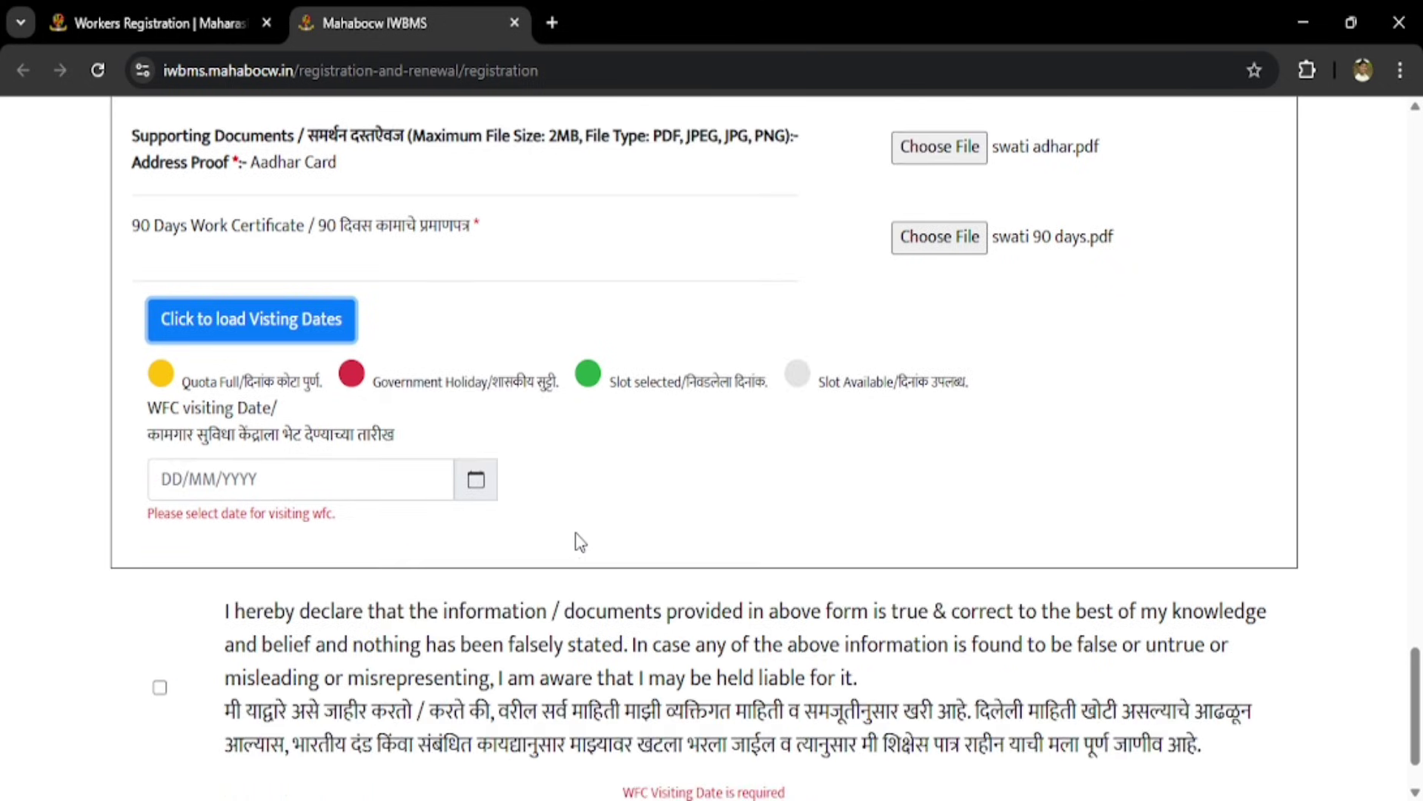
{"action": "left_click", "coordinate": [353, 483]}
{"action": "scroll", "coordinate": [359, 483], "scroll_direction": "down", "scroll_amount": 1}
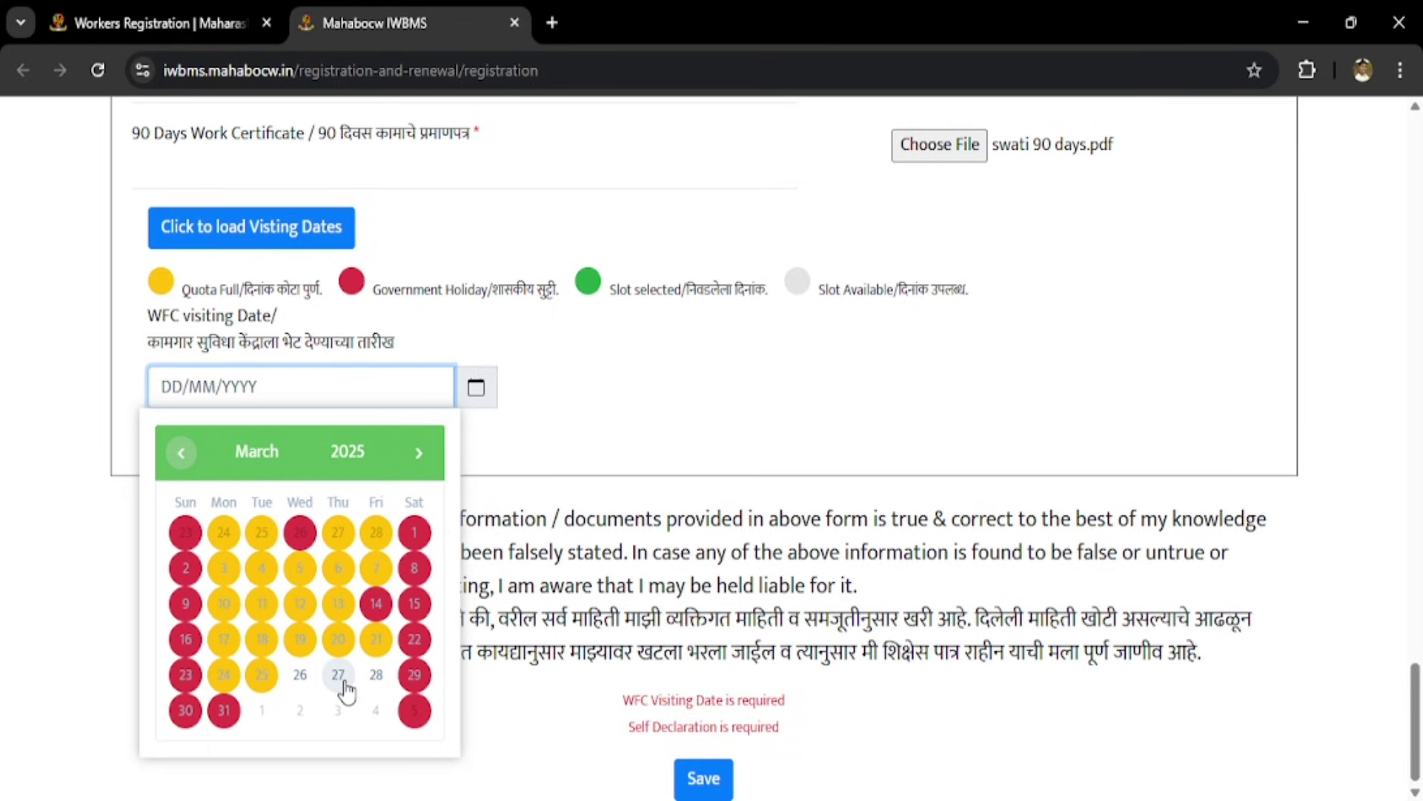
{"action": "left_click", "coordinate": [343, 680]}
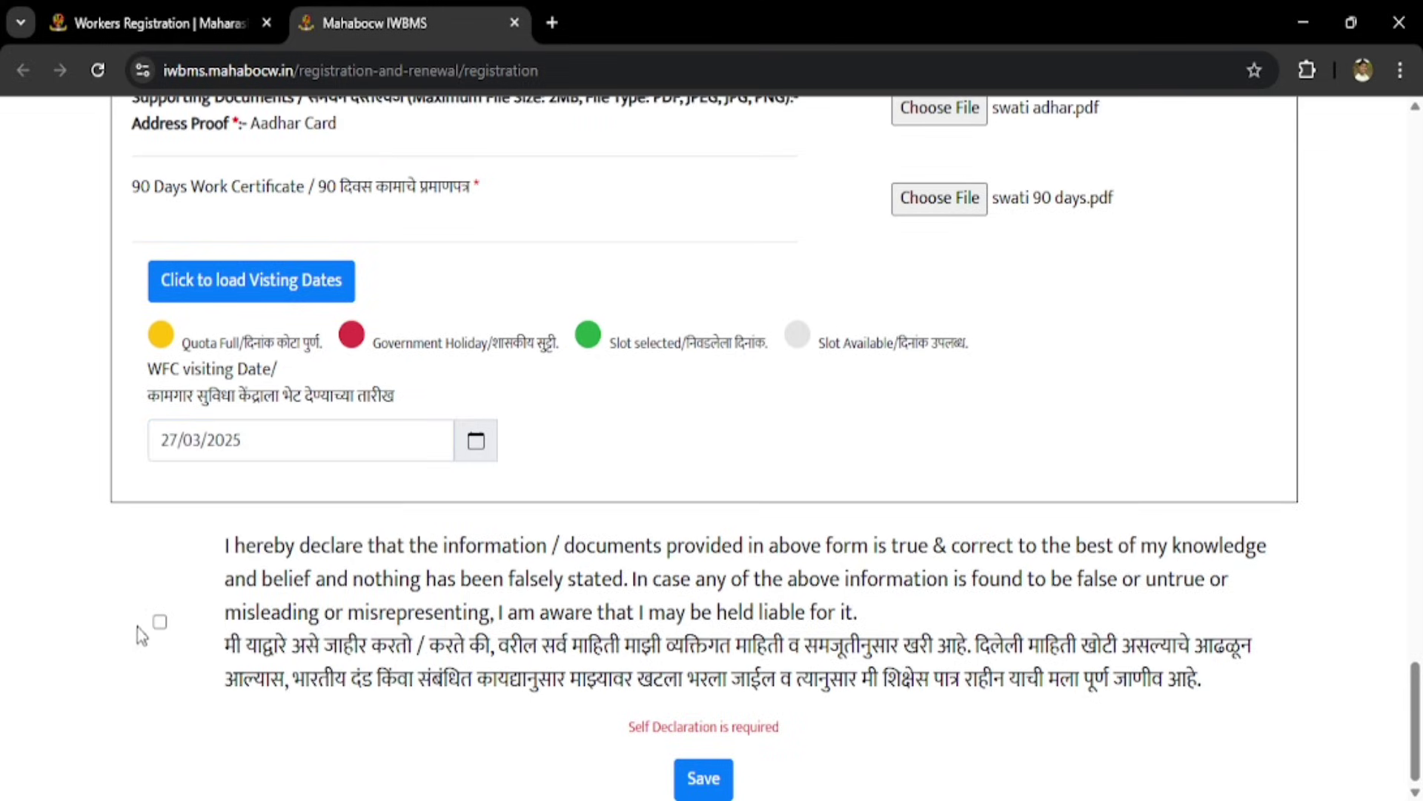
{"action": "left_click", "coordinate": [160, 623]}
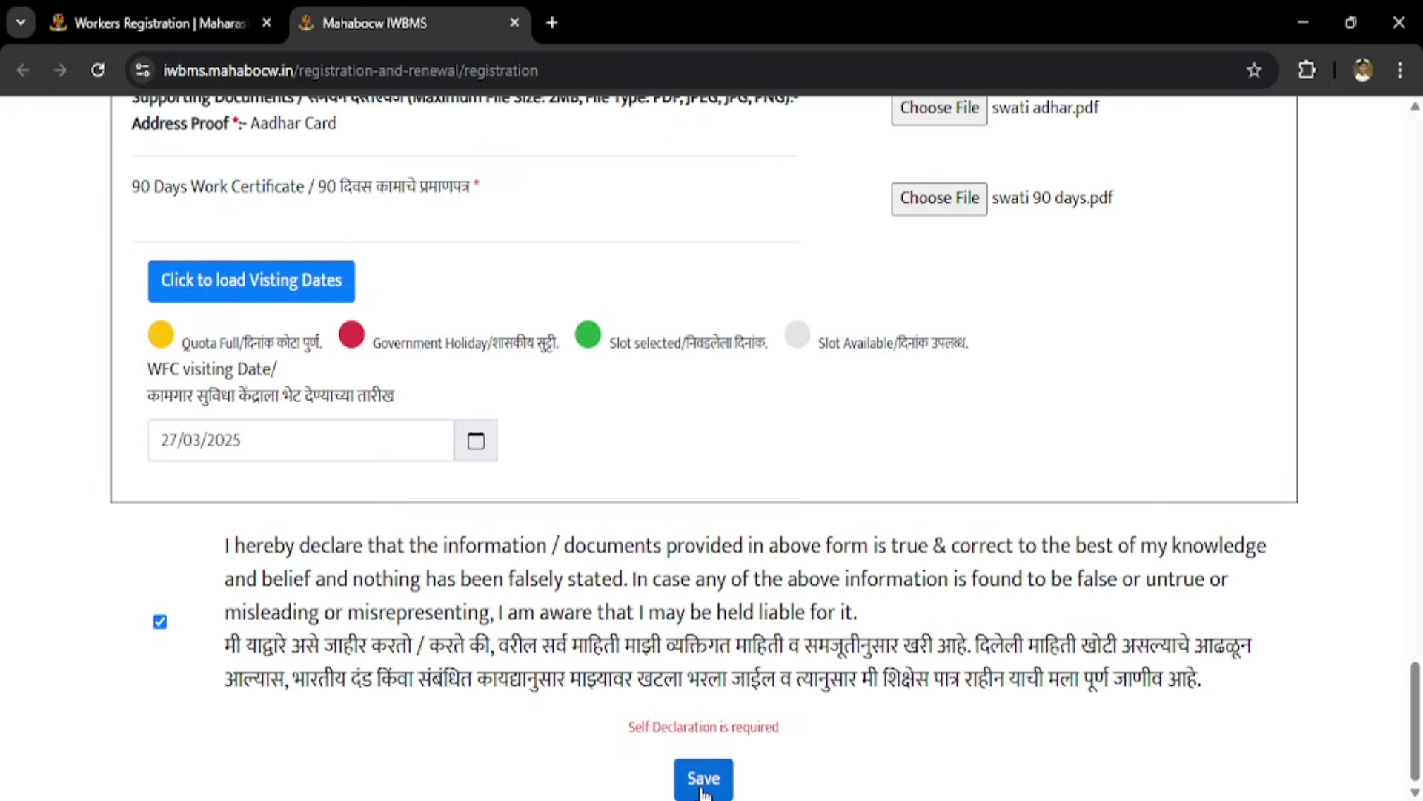
- Review the whole registration form and click Save at the bottom
{"action": "scroll", "coordinate": [771, 674], "scroll_direction": "up", "scroll_amount": 15}
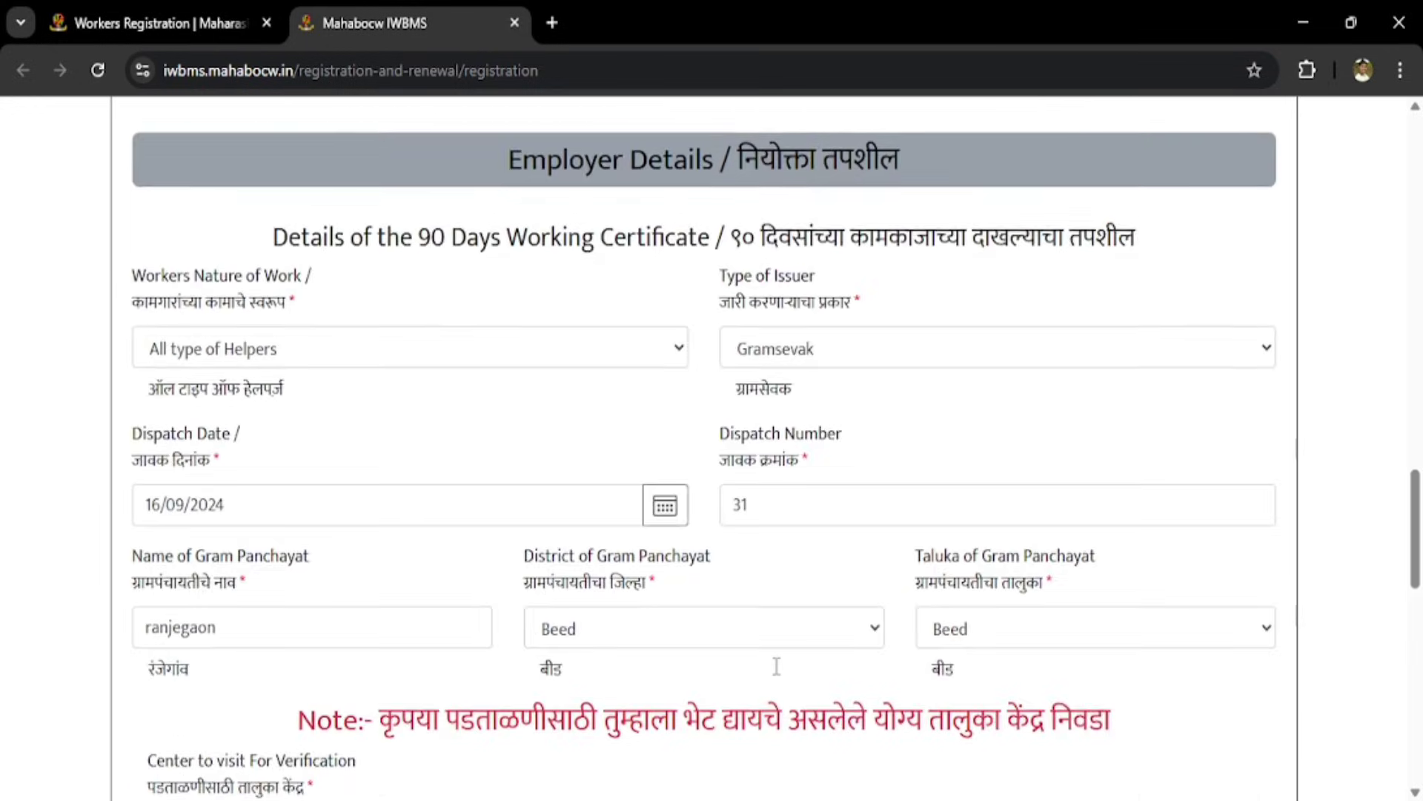
{"action": "scroll", "coordinate": [776, 666], "scroll_direction": "up", "scroll_amount": 10}
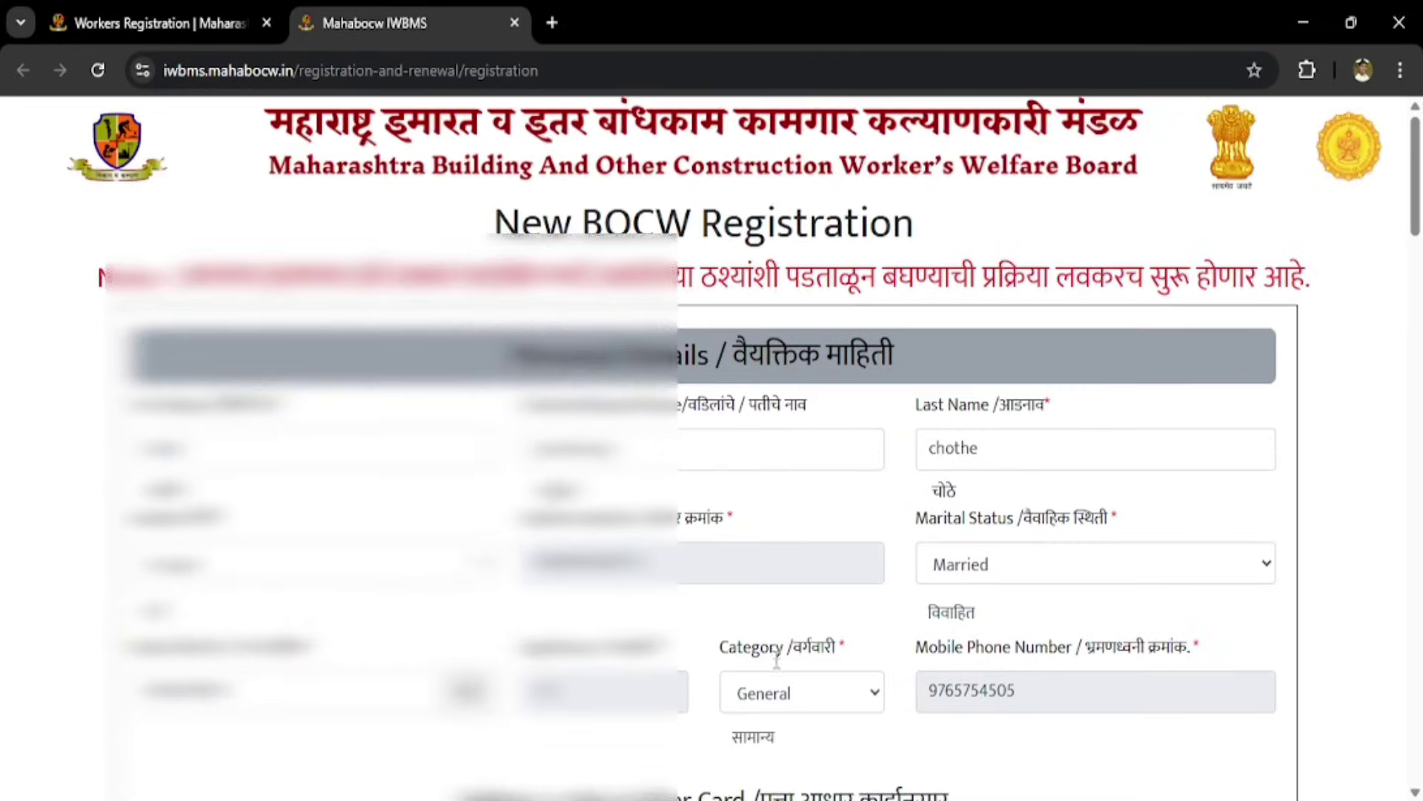
{"action": "scroll", "coordinate": [775, 629], "scroll_direction": "down", "scroll_amount": 3}
{"action": "scroll", "coordinate": [771, 621], "scroll_direction": "down", "scroll_amount": 9}
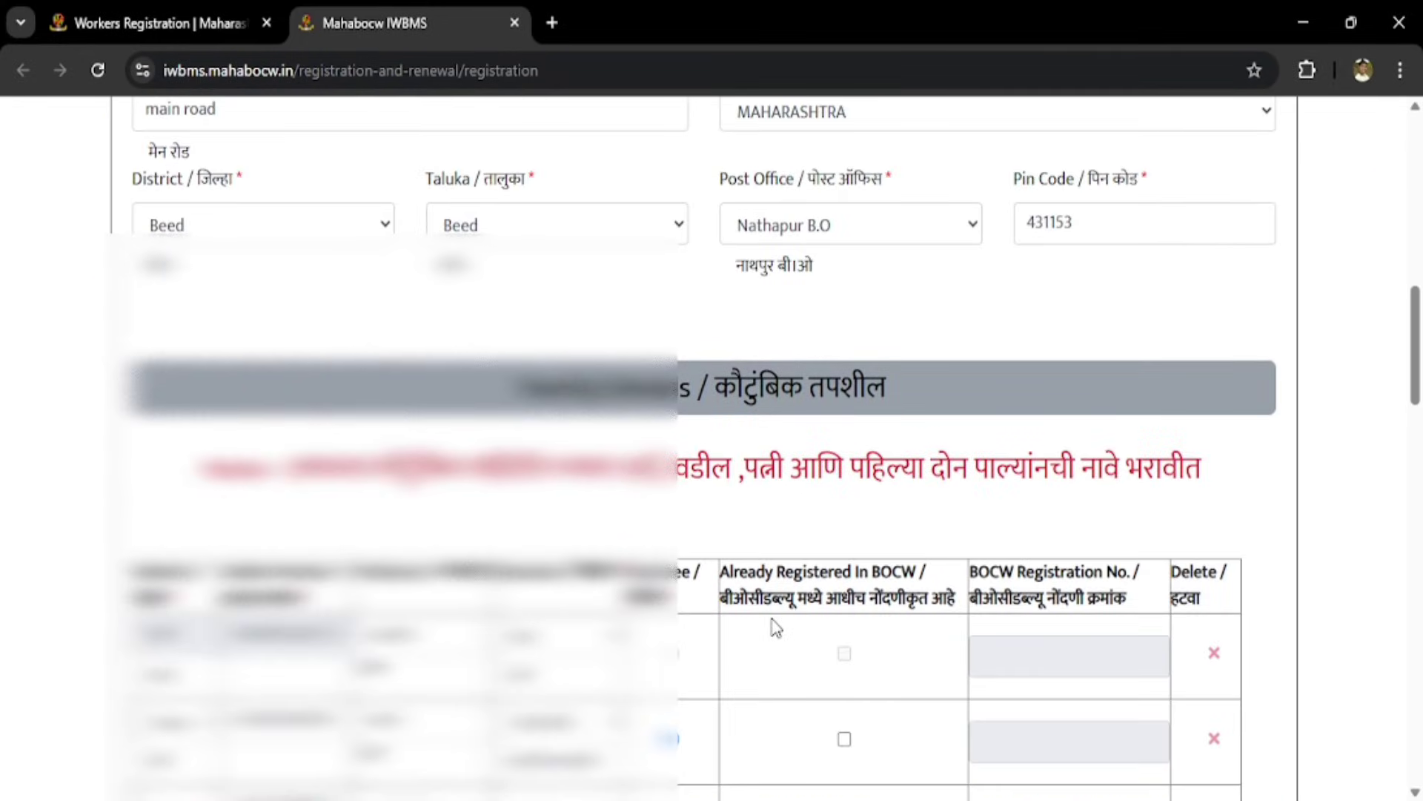
{"action": "scroll", "coordinate": [775, 628], "scroll_direction": "down", "scroll_amount": 5}
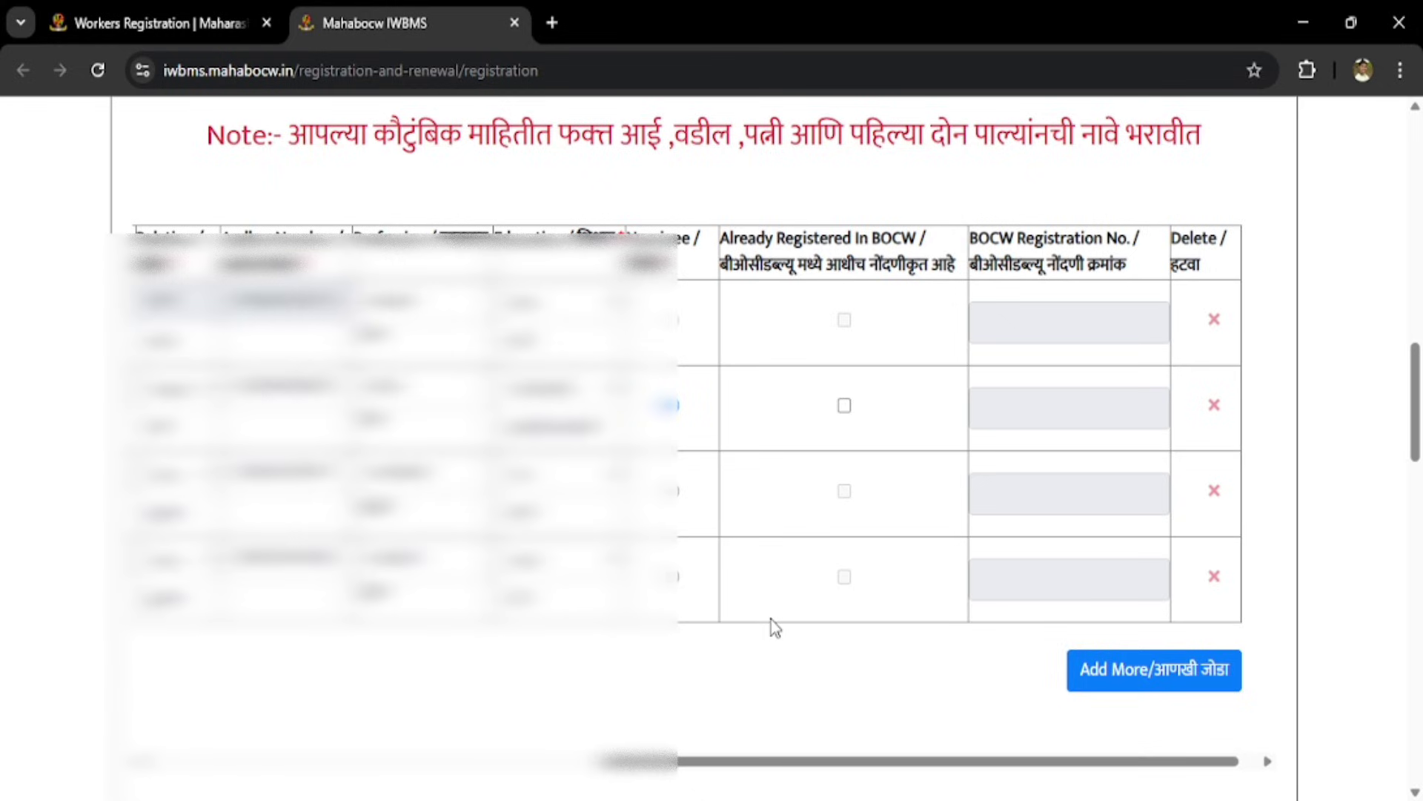
{"action": "scroll", "coordinate": [771, 620], "scroll_direction": "up", "scroll_amount": 6}
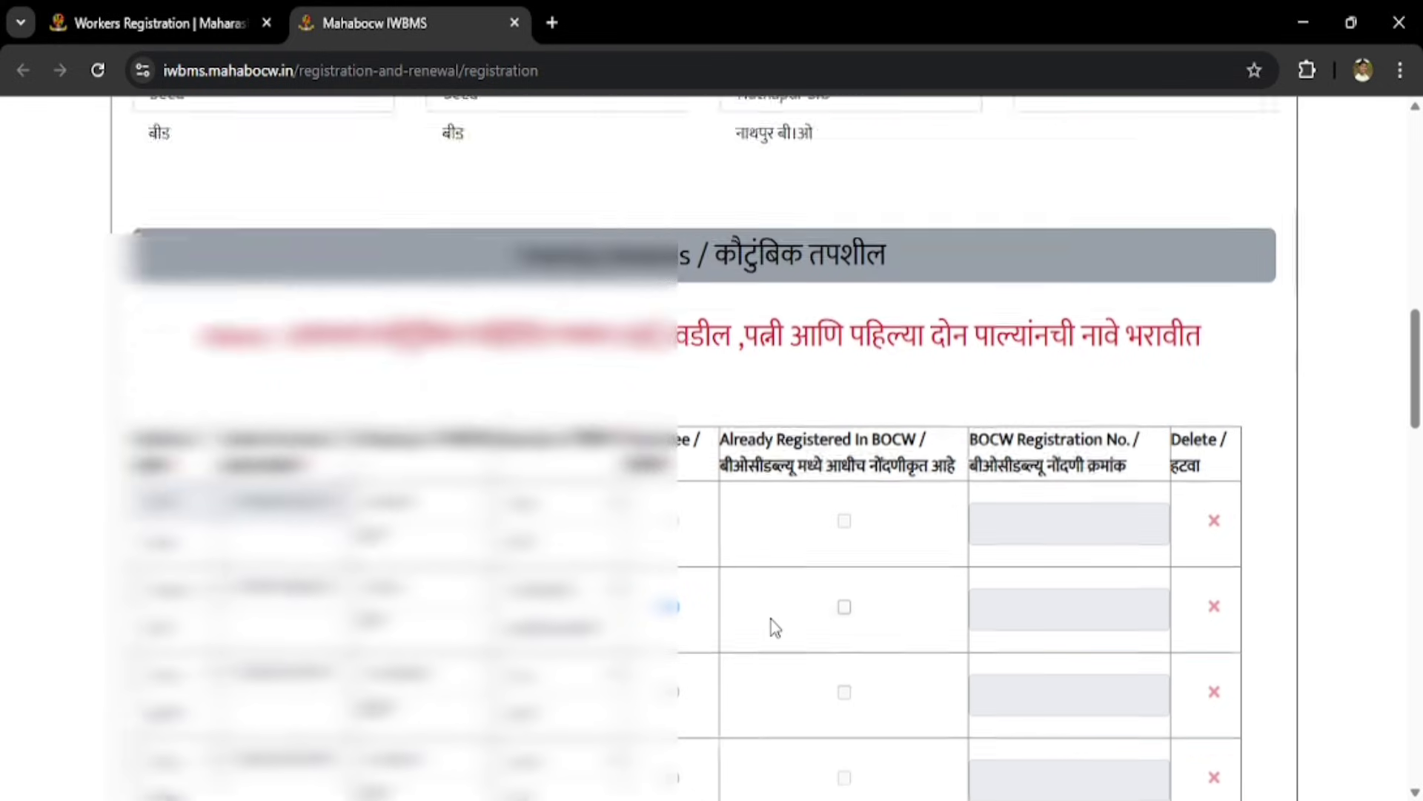
{"action": "scroll", "coordinate": [772, 620], "scroll_direction": "up", "scroll_amount": 6}
{"action": "scroll", "coordinate": [772, 624], "scroll_direction": "down", "scroll_amount": 20}
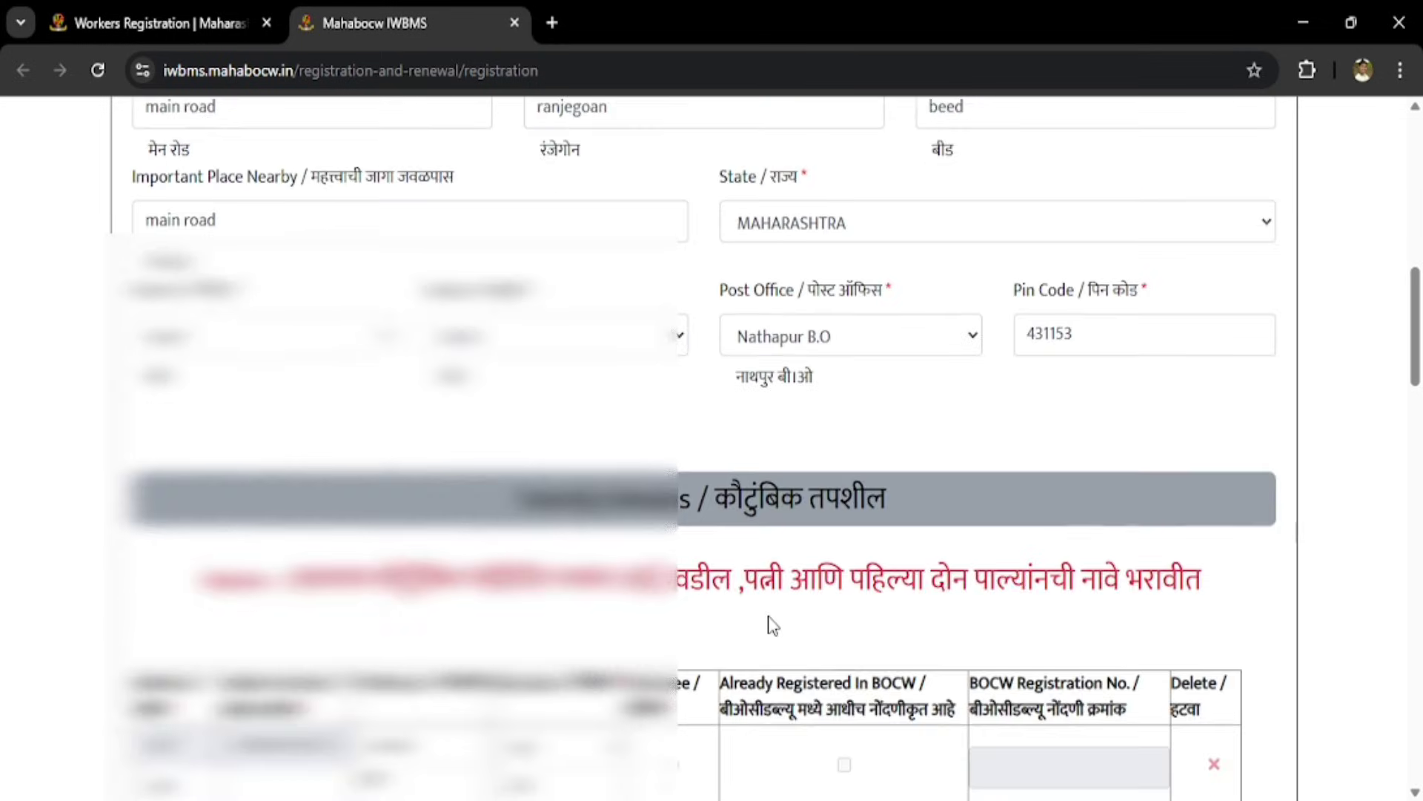
{"action": "scroll", "coordinate": [782, 649], "scroll_direction": "down", "scroll_amount": 13}
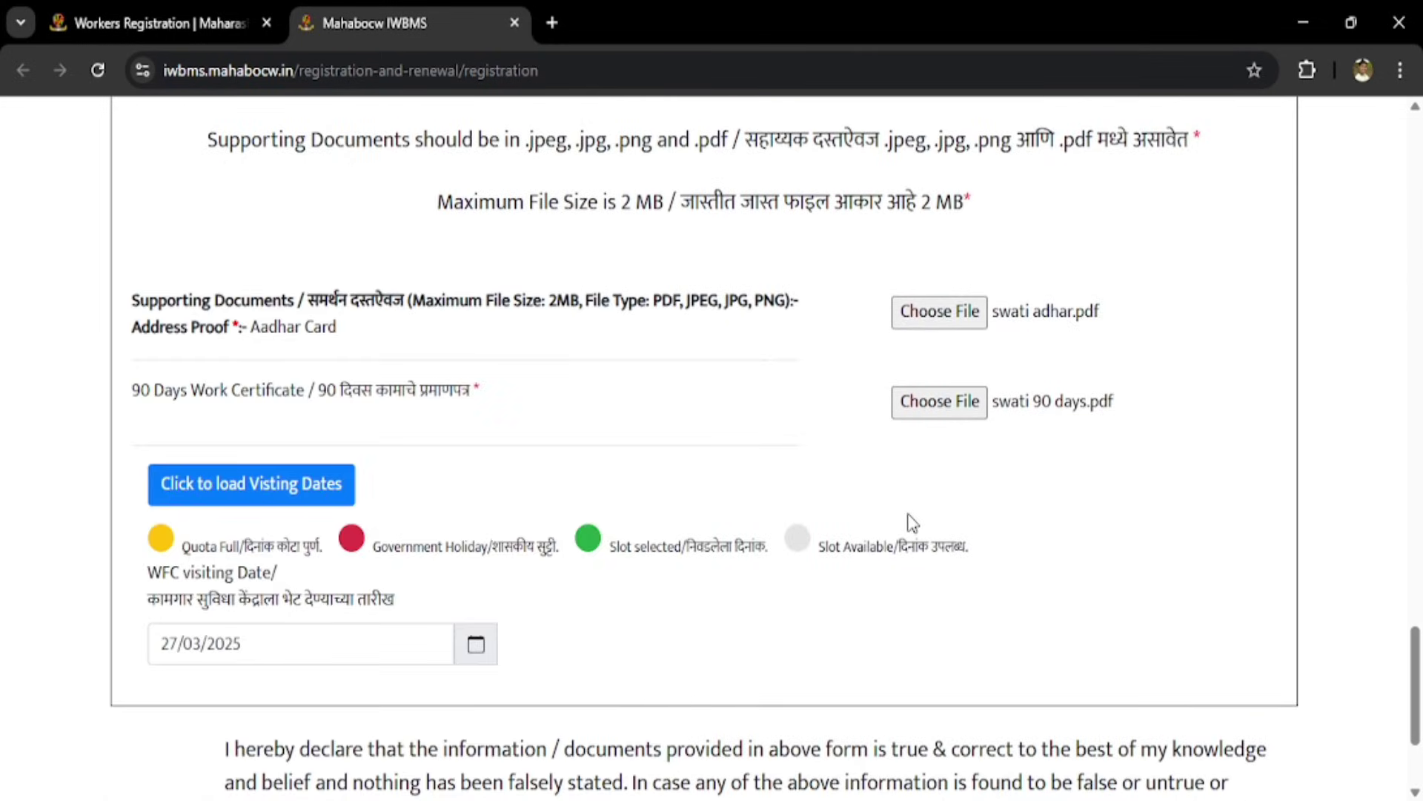
{"action": "scroll", "coordinate": [912, 523], "scroll_direction": "down", "scroll_amount": 3}
{"action": "left_click", "coordinate": [718, 771]}
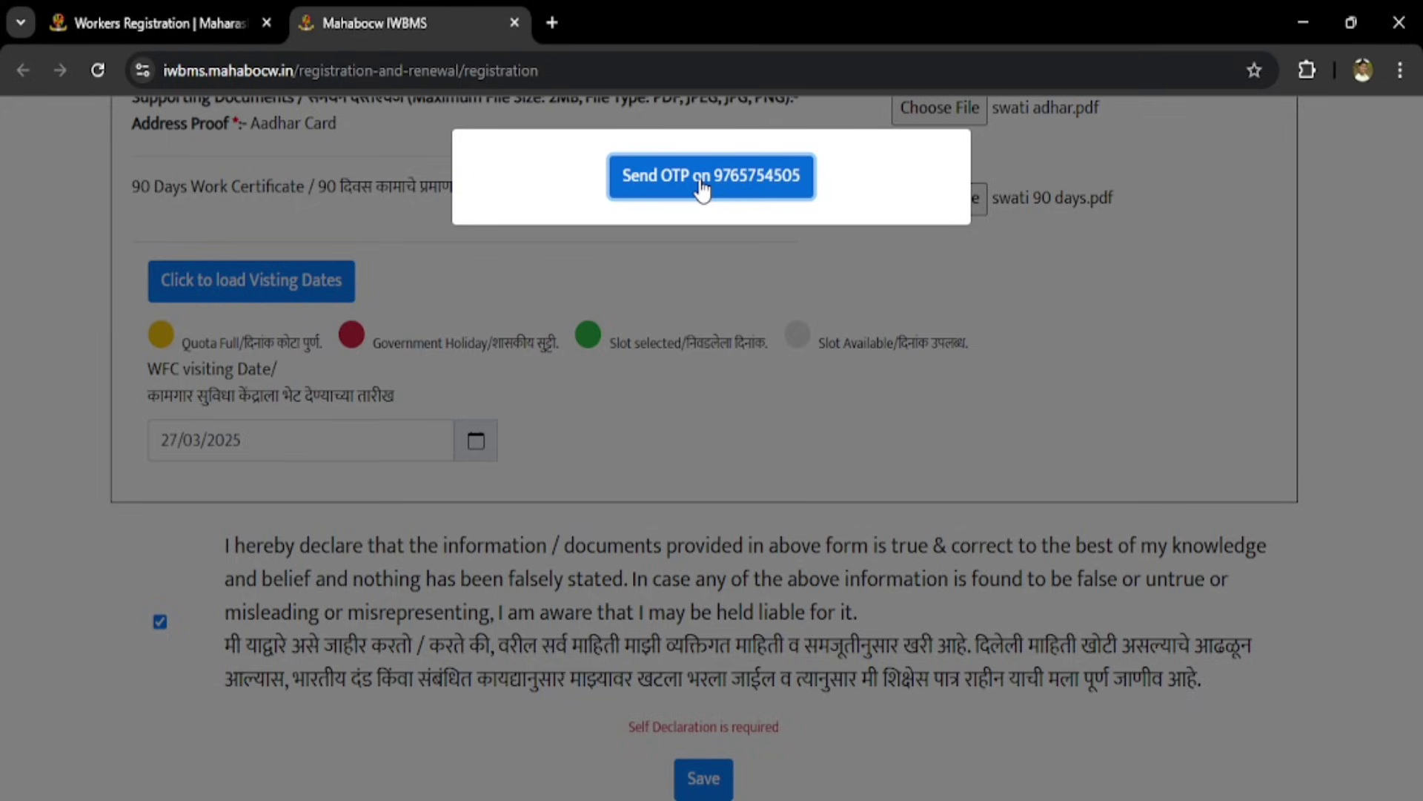
- Send the OTP to the registered mobile, enter the received code and validate it
{"action": "left_click", "coordinate": [700, 181]}
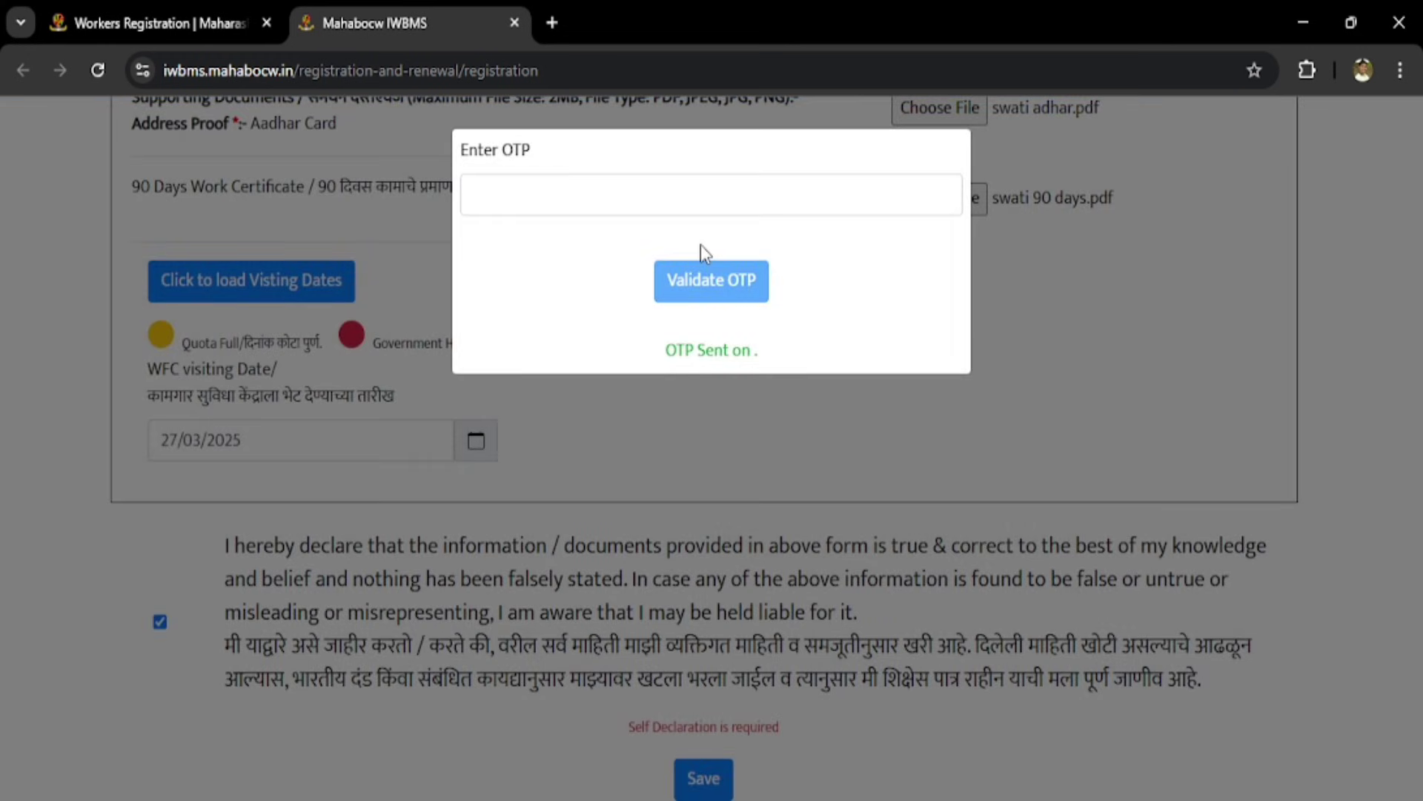
{"action": "left_click", "coordinate": [708, 280]}
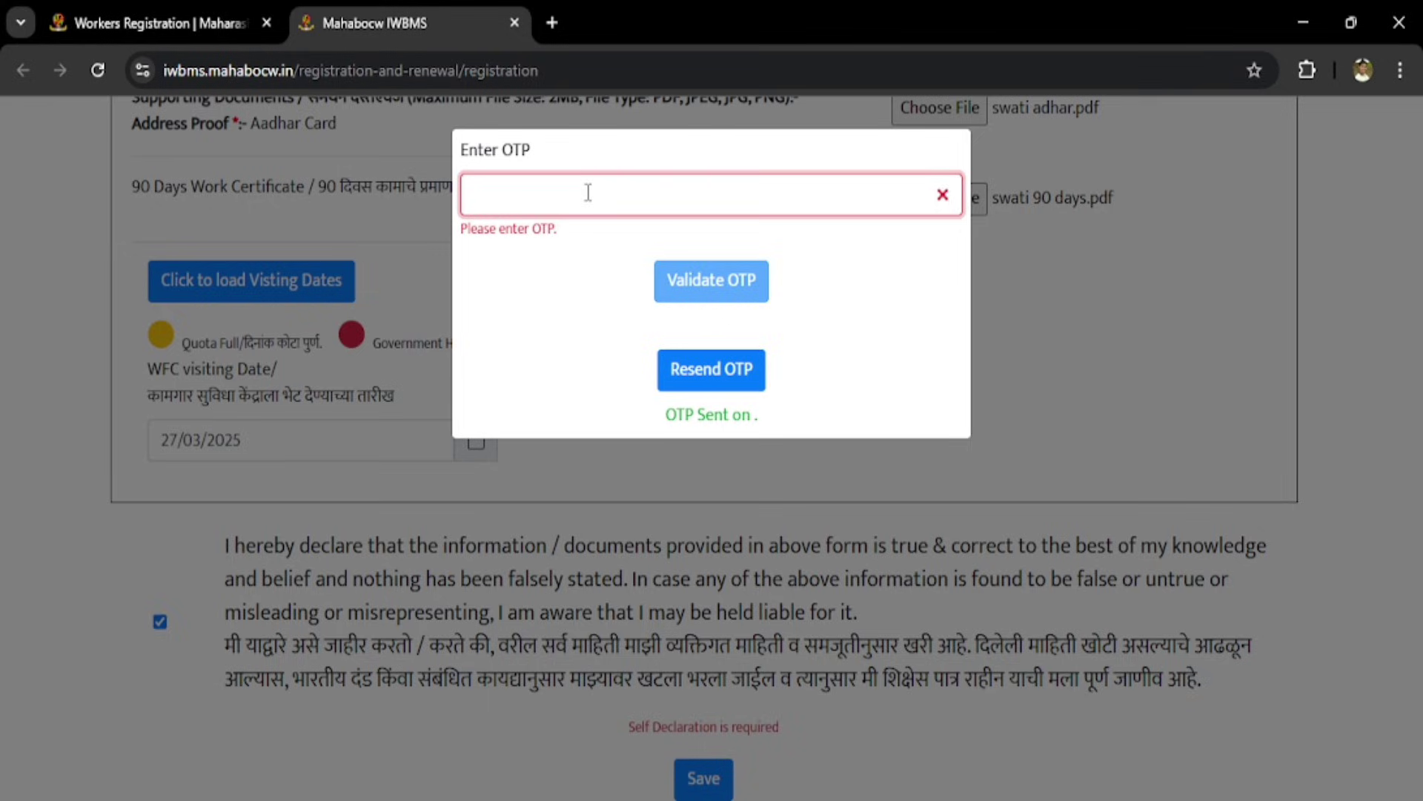
{"action": "key", "text": "BackSpace"}
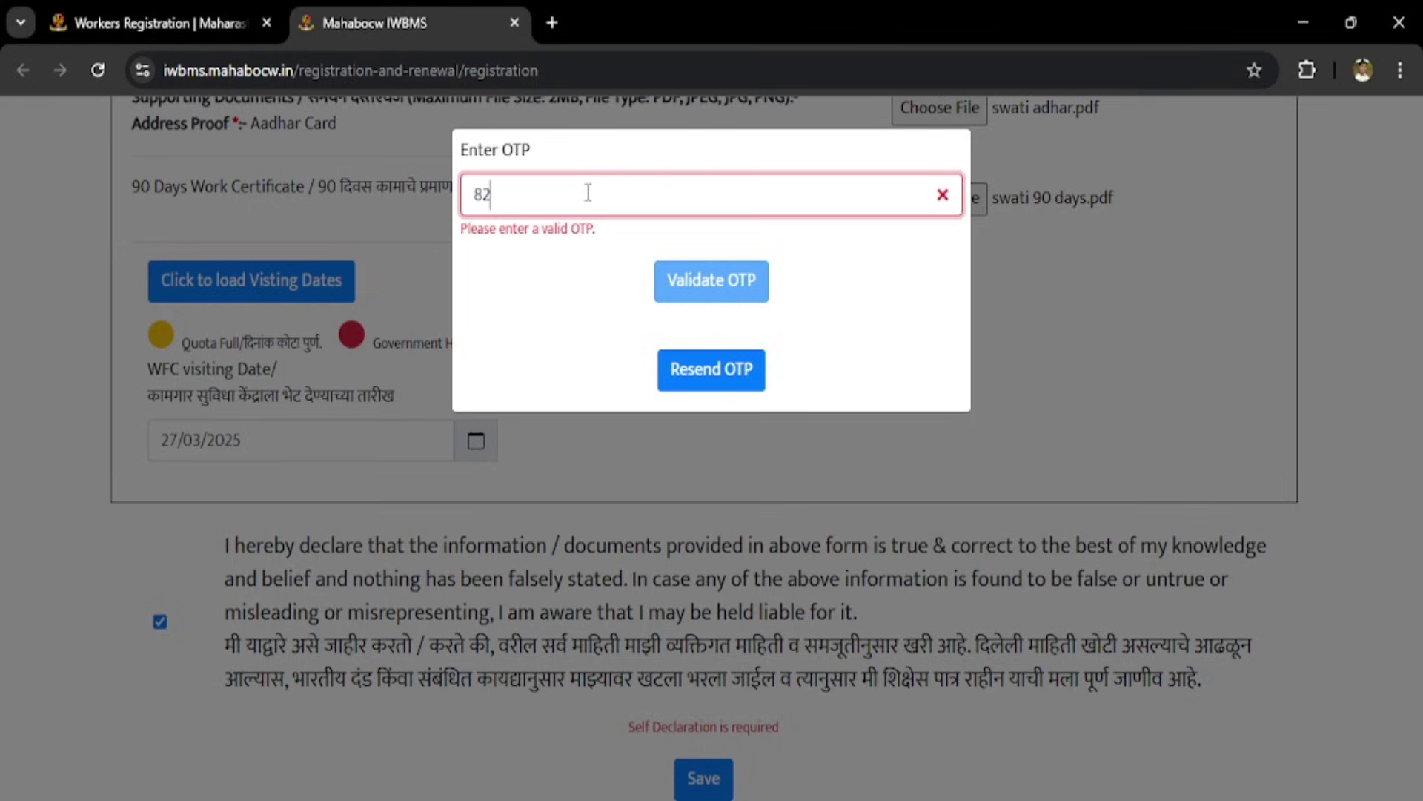
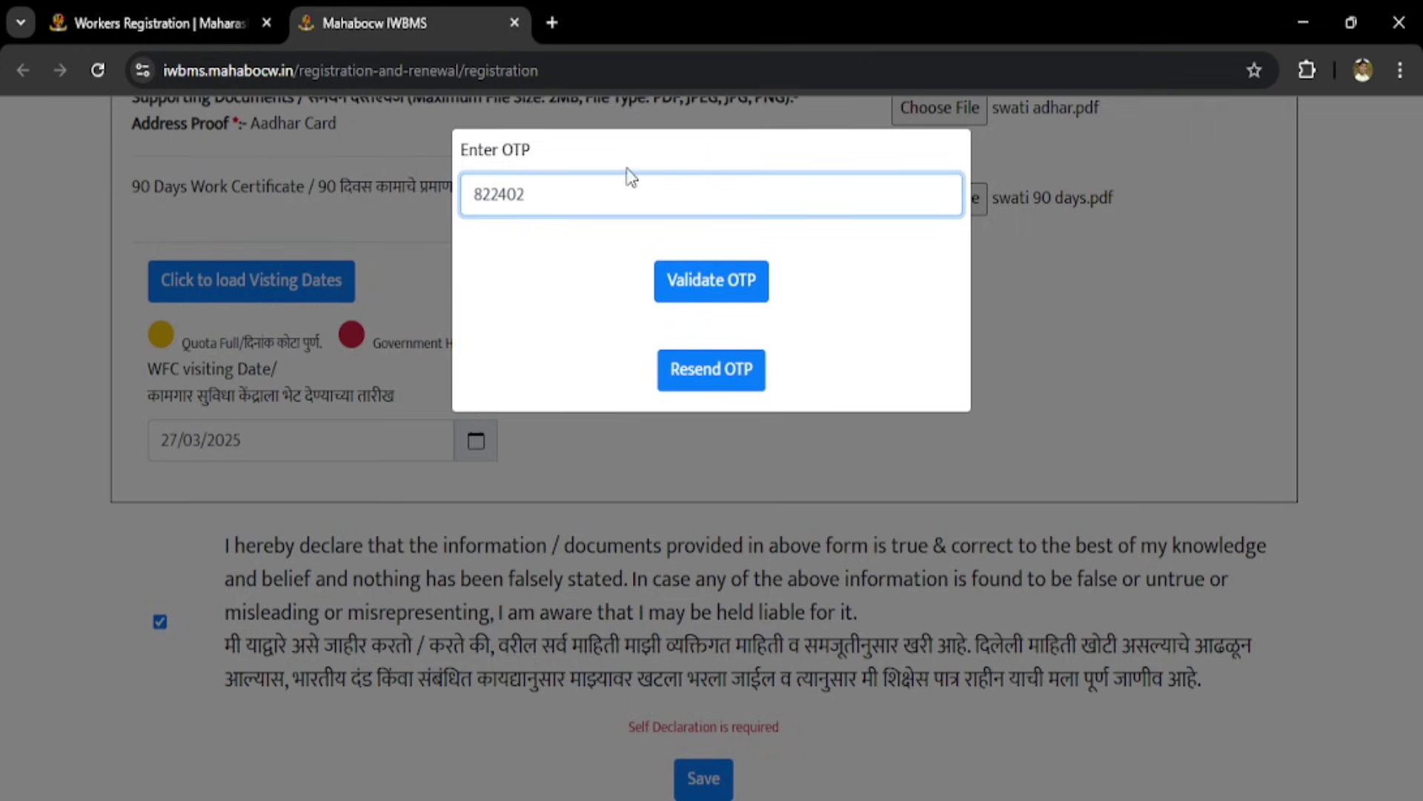
{"action": "left_click", "coordinate": [705, 289]}
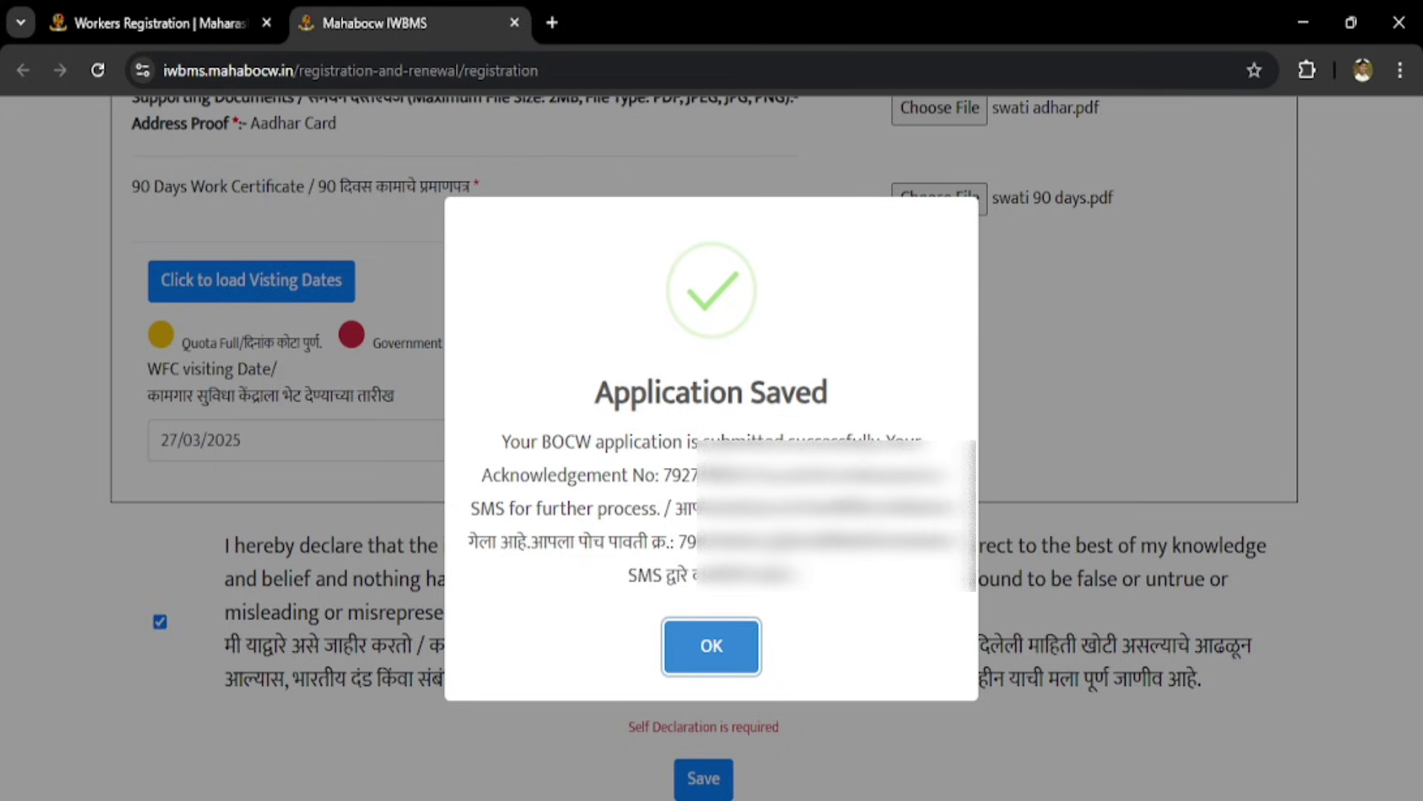
- Note the acknowledgement number and dismiss the Application Saved message with OK
{"action": "double_click", "coordinate": [712, 475]}
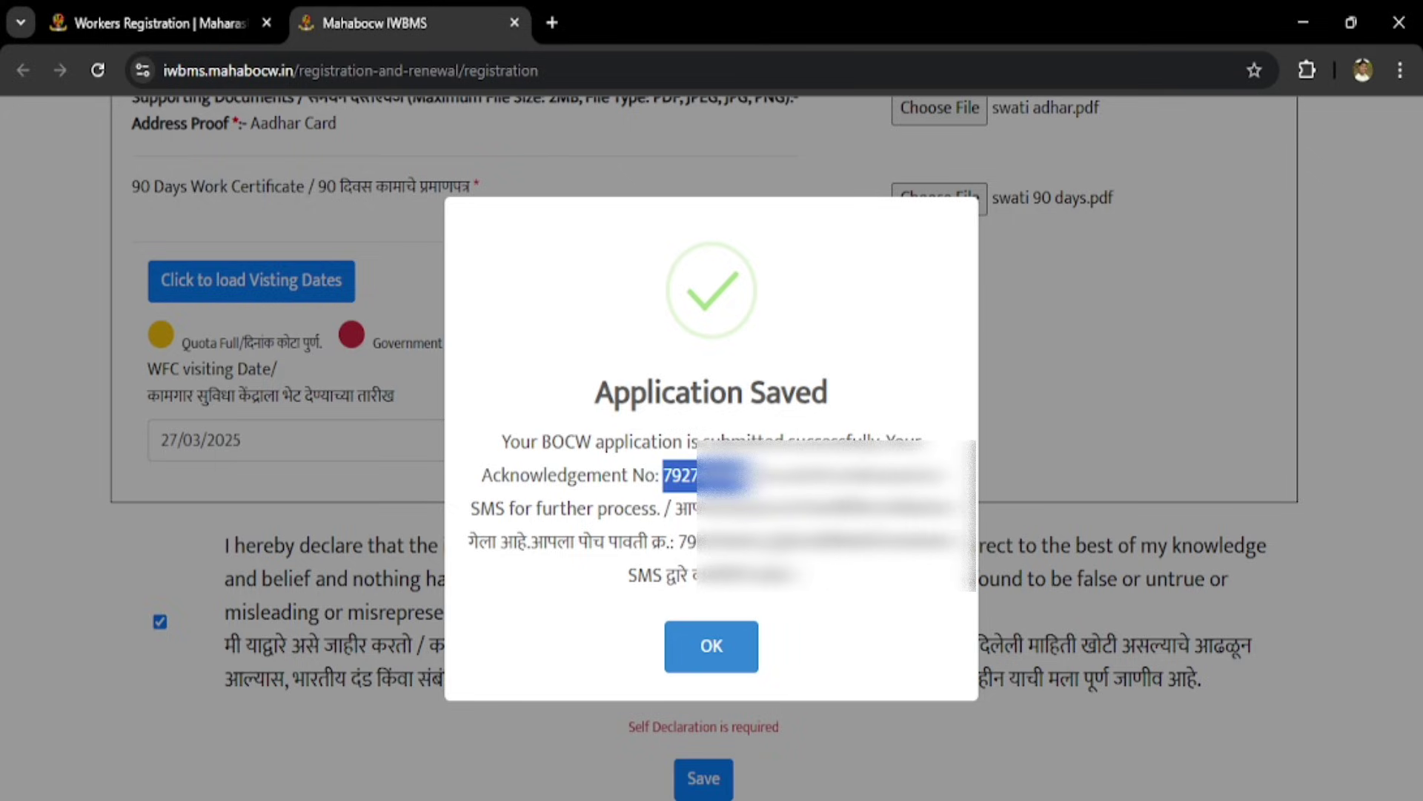
{"action": "double_click", "coordinate": [712, 542]}
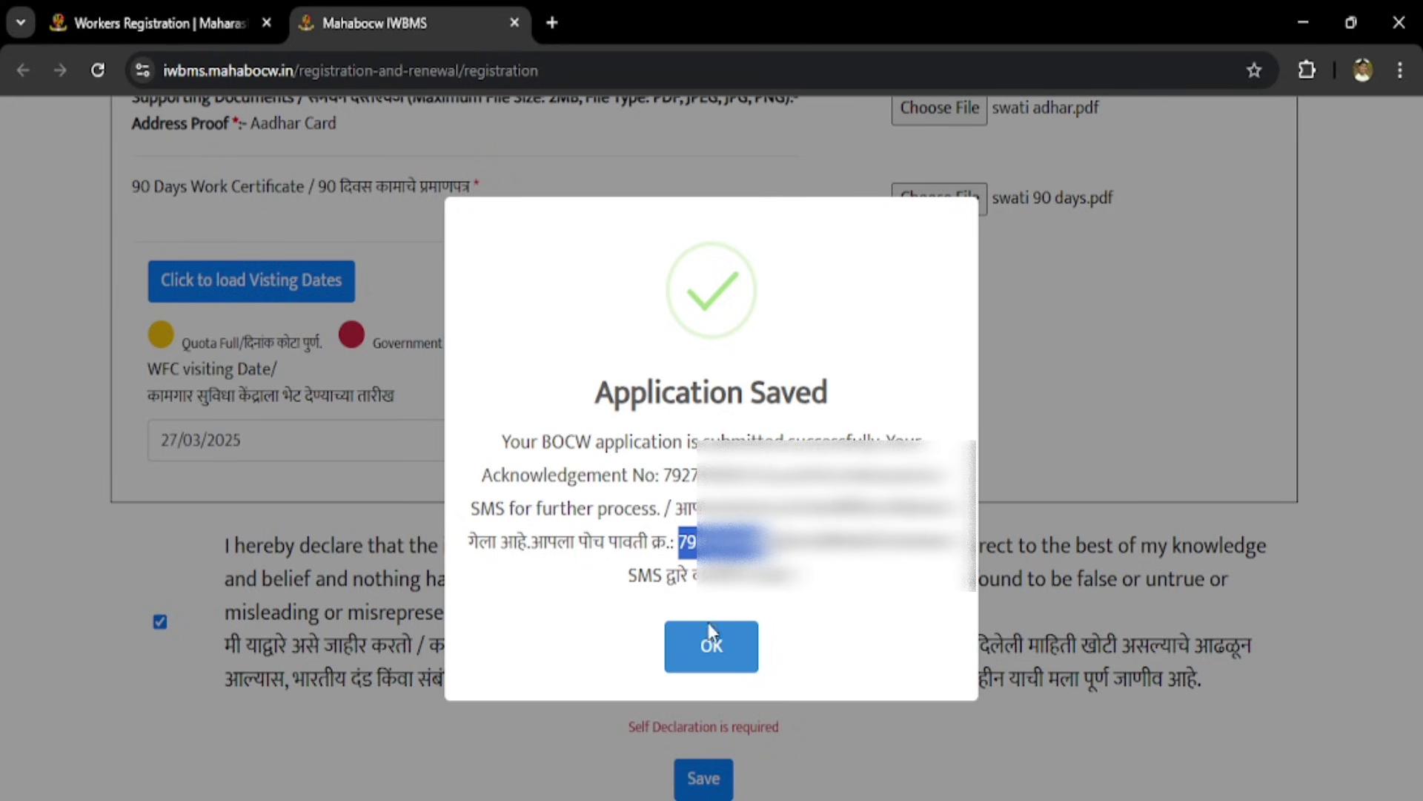
{"action": "left_click", "coordinate": [711, 649]}
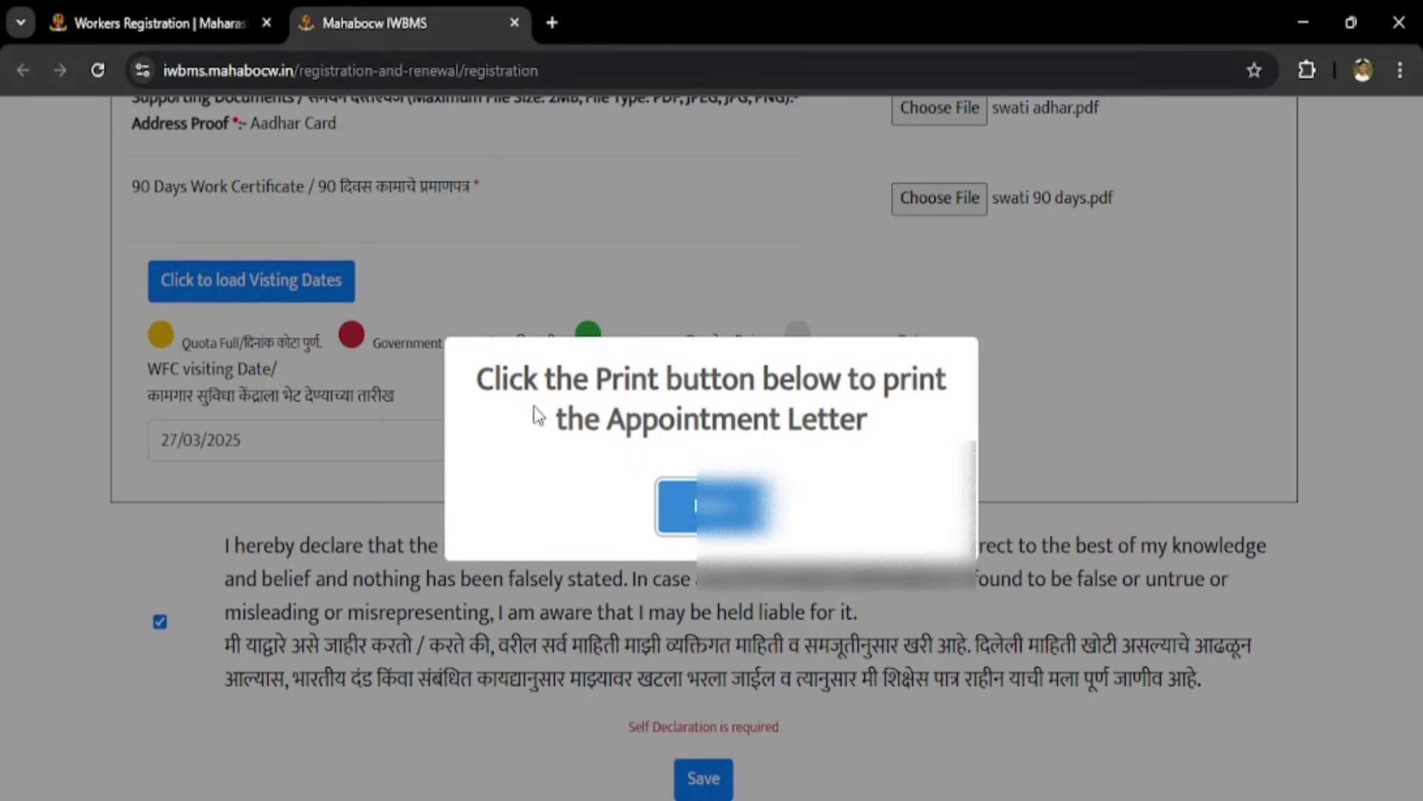
- Open the appointment letter for the 27-03-2025 Beed visit and print it
{"action": "left_click", "coordinate": [713, 510]}
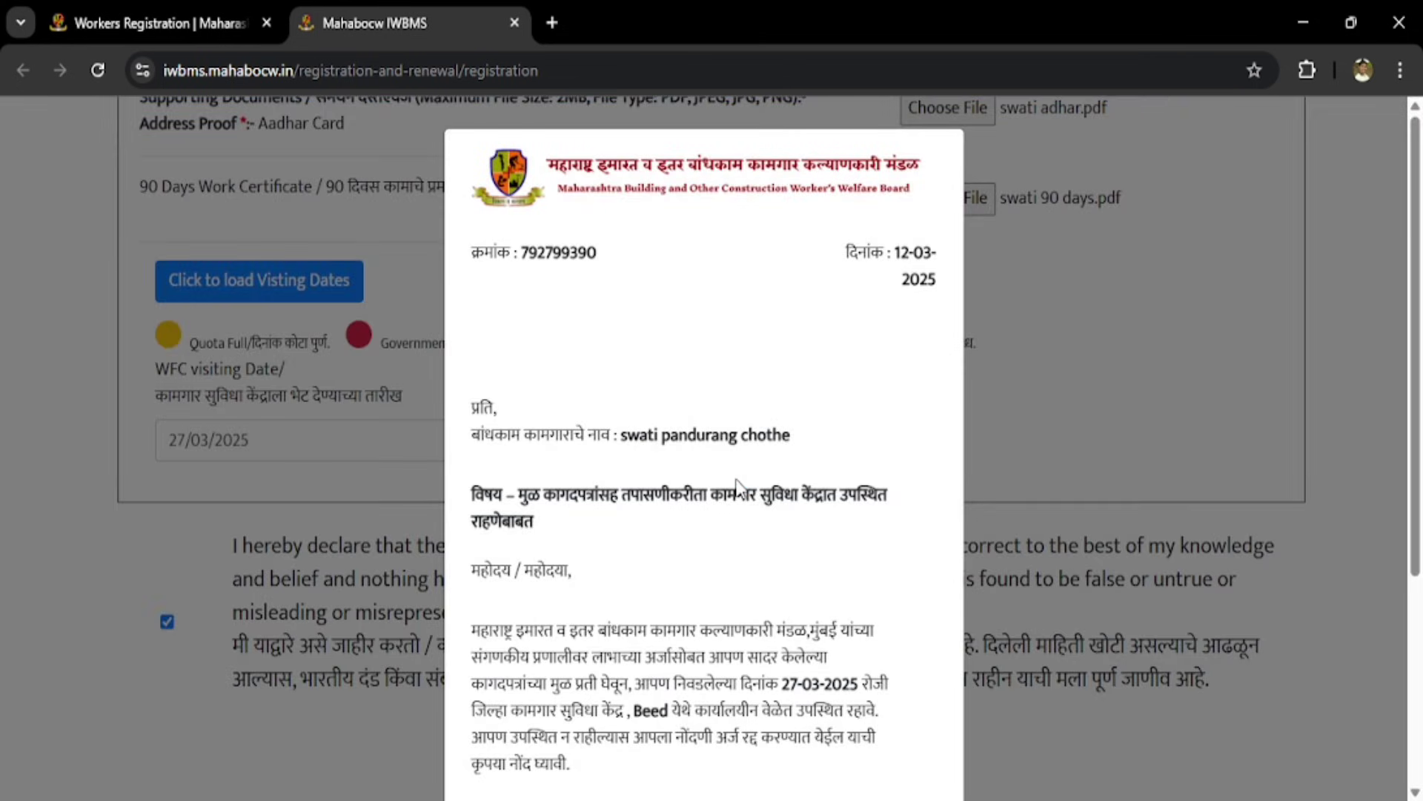
{"action": "scroll", "coordinate": [738, 486], "scroll_direction": "down", "scroll_amount": 4}
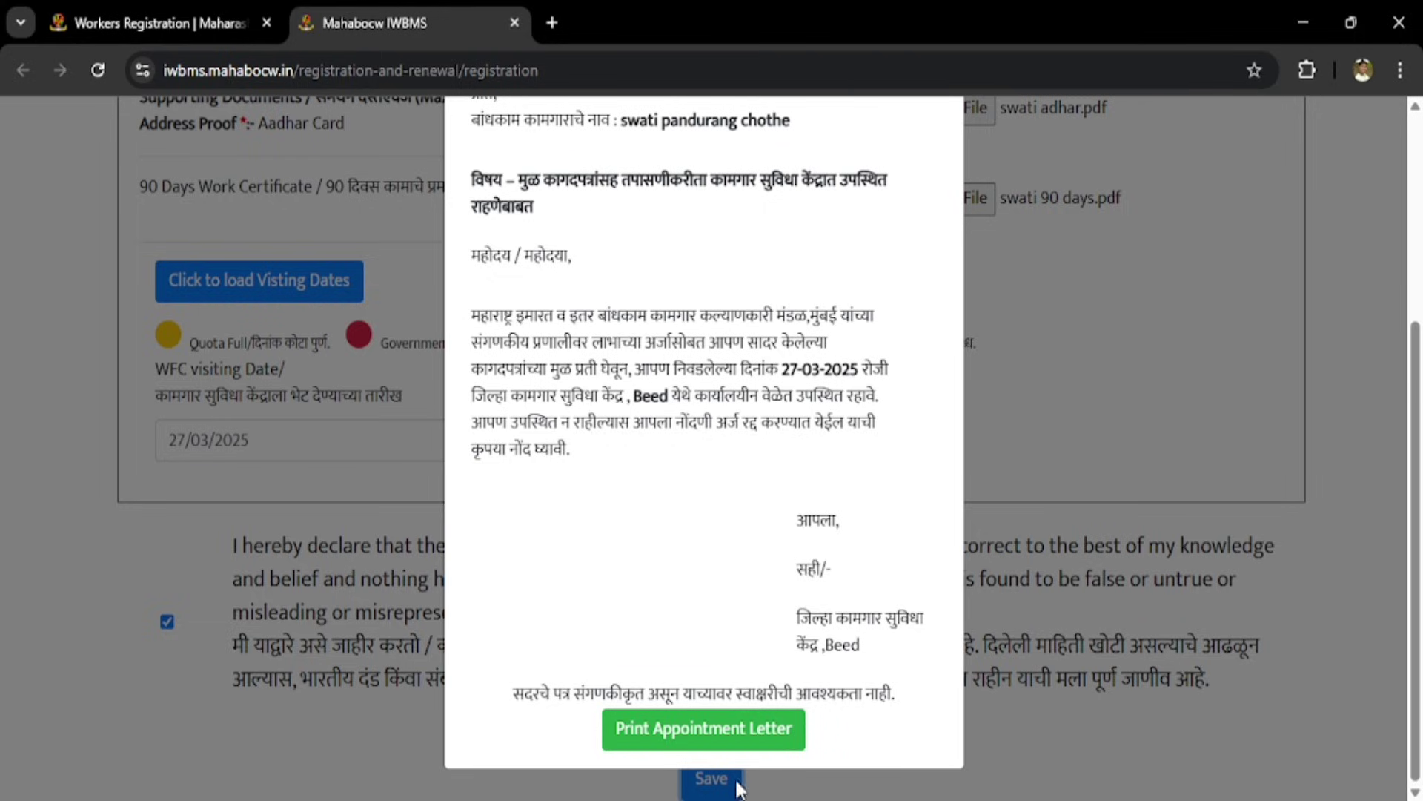
{"action": "left_click", "coordinate": [703, 732]}
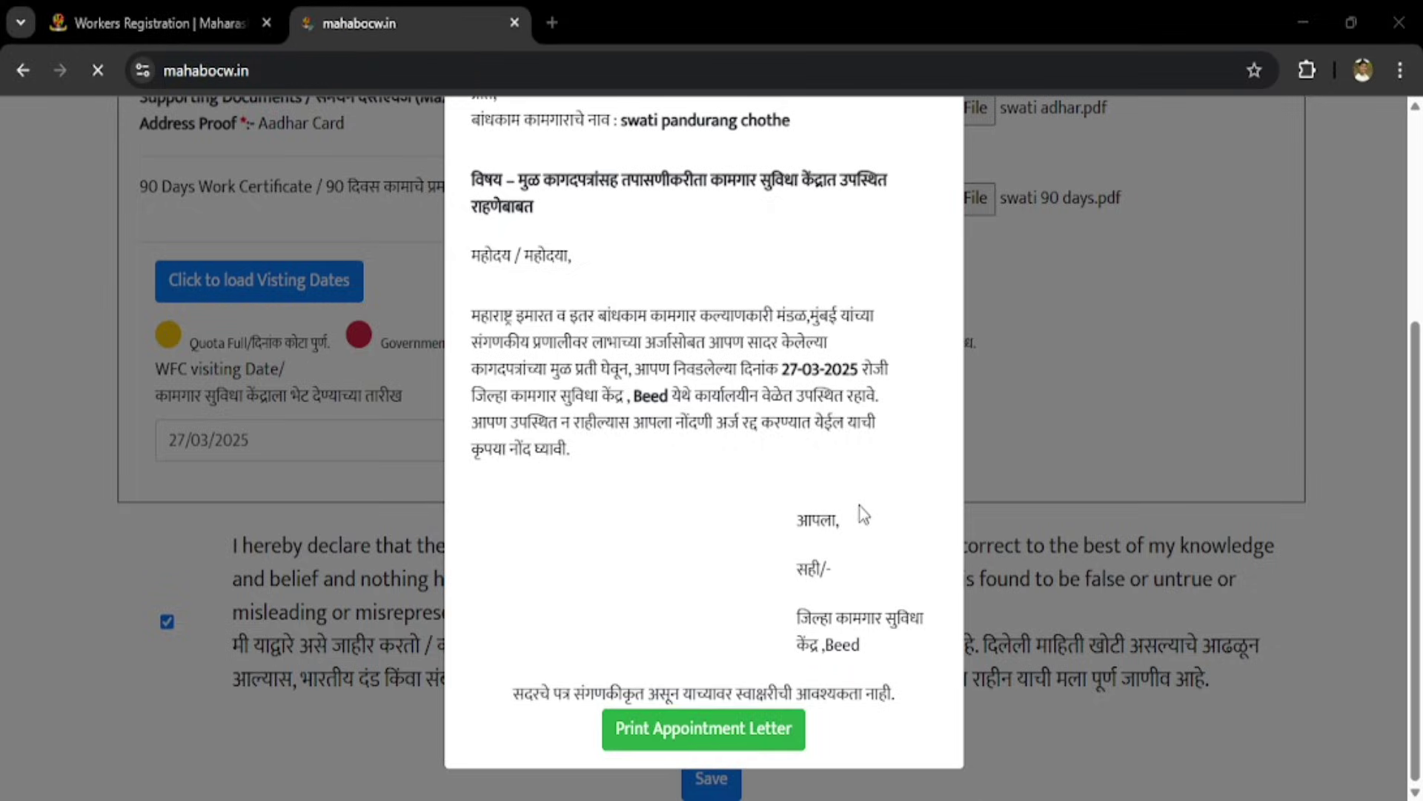